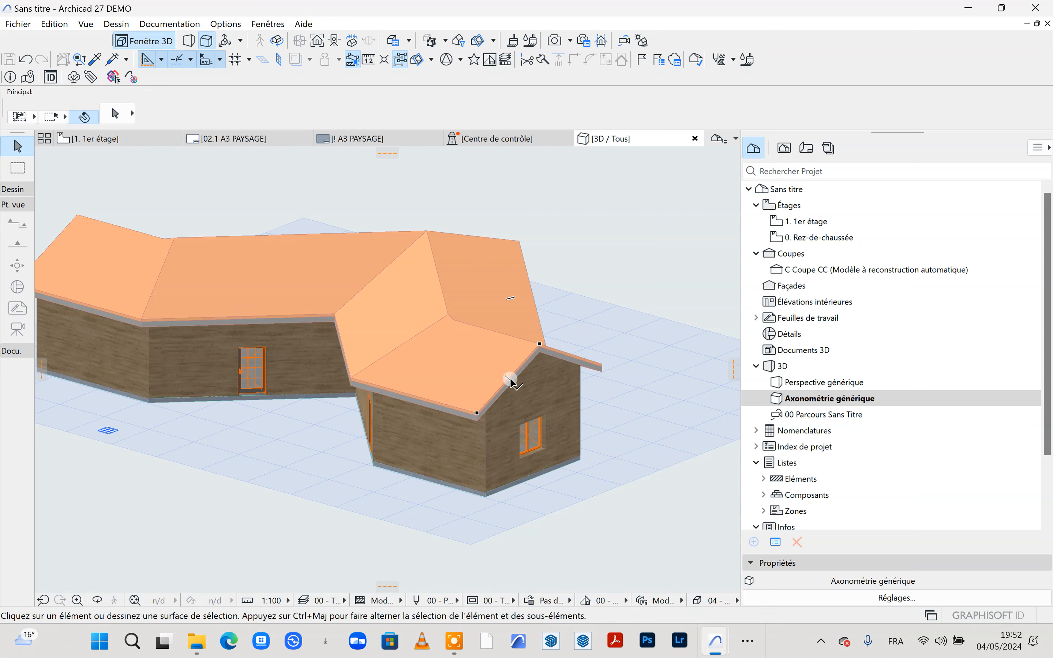
Switch the selected roof's structure from composite to a single basic material, Bois massif, and deselect the roof
left_click(511, 380)
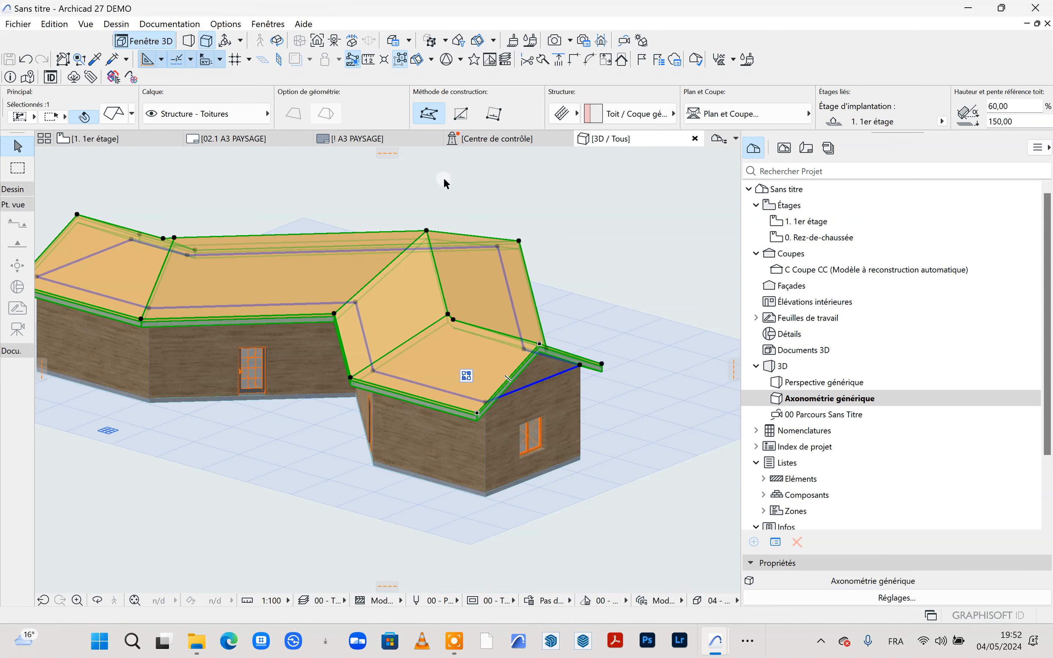
left_click(116, 117)
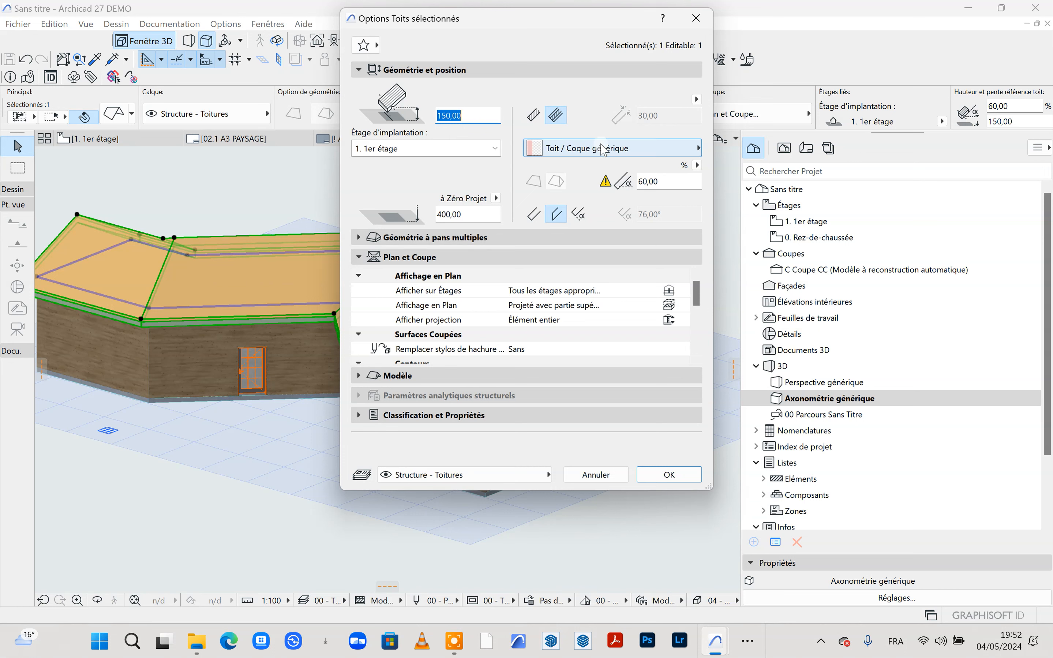
left_click(531, 118)
left_click(669, 475)
key("Escape")
scroll(492, 402, "up", 3)
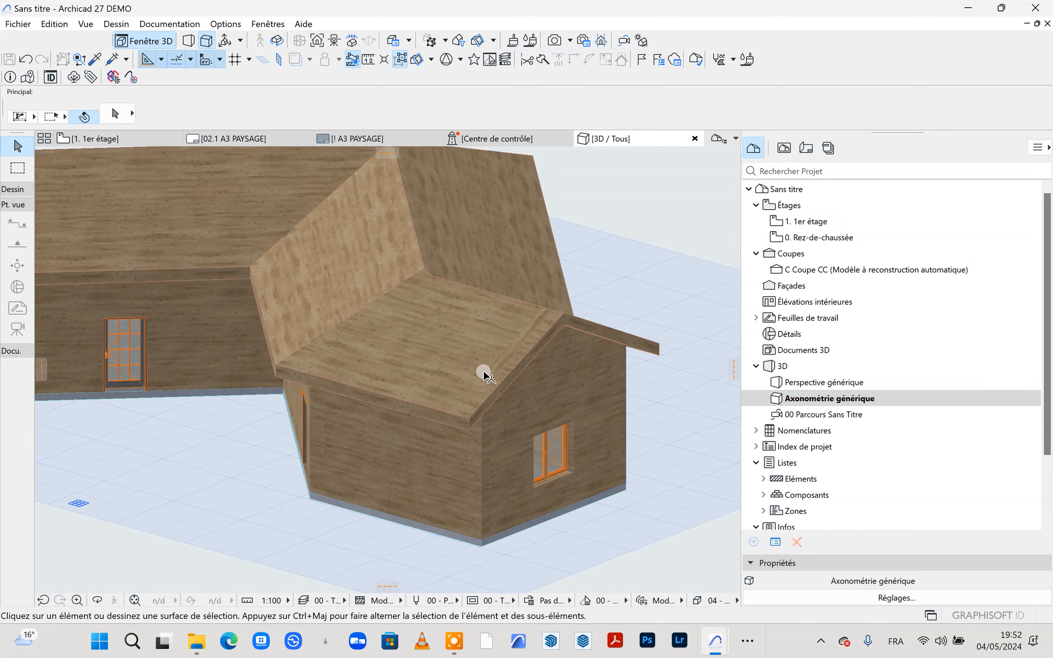
Examine how the solid-wood roof meets the top of the gable wall on the end wing
left_click(544, 378)
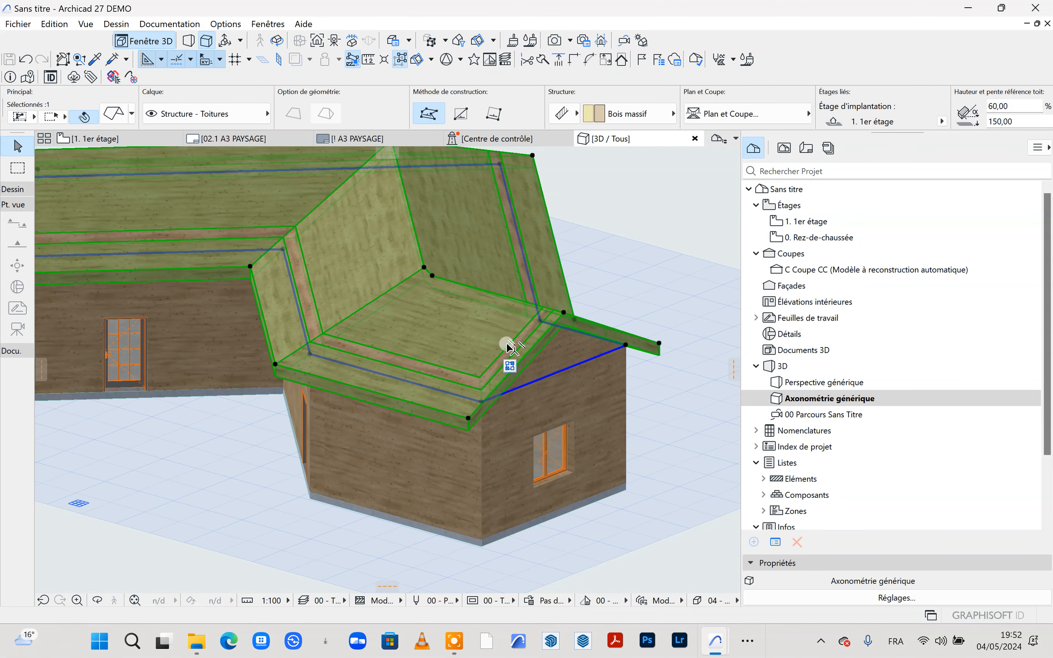
scroll(506, 350, "up", 3)
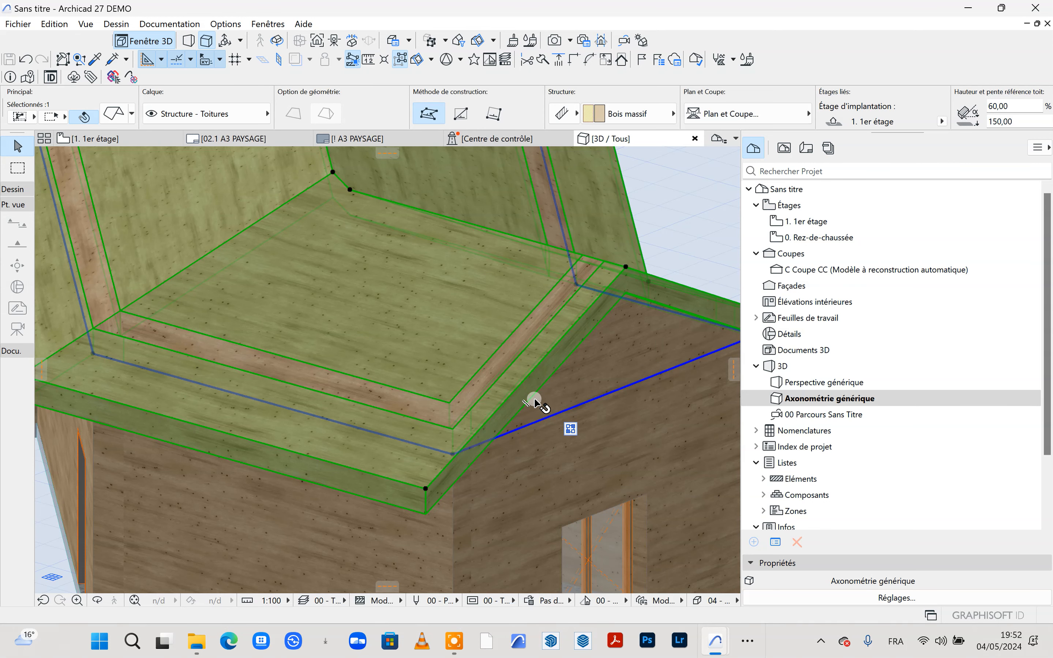
scroll(534, 402, "down", 3)
scroll(536, 259, "down", 2)
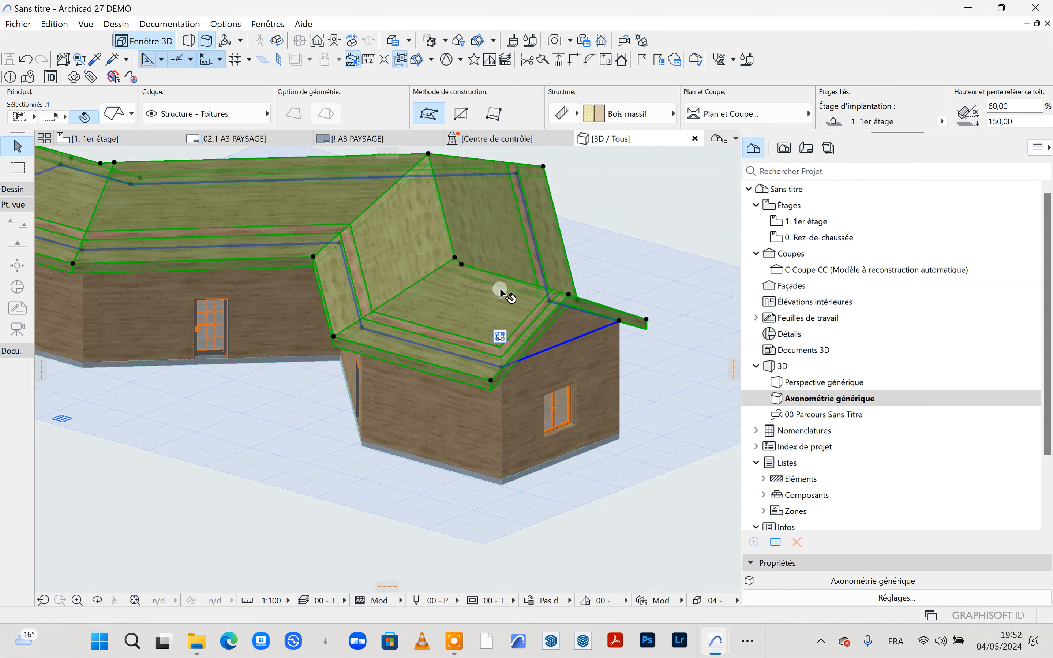
scroll(515, 330, "up", 2)
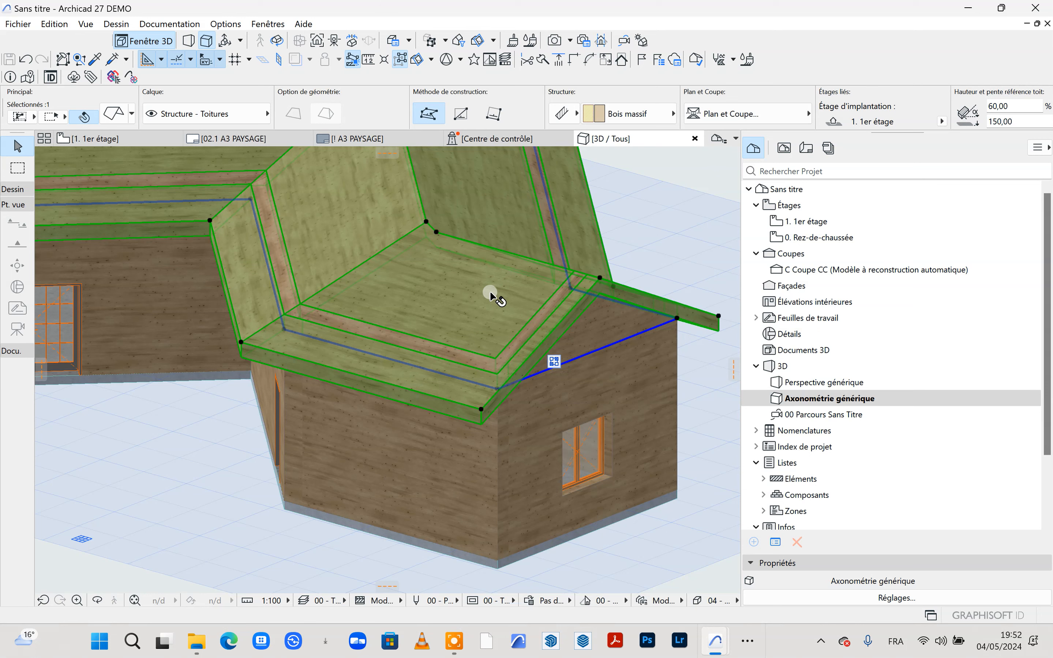
left_click(674, 254)
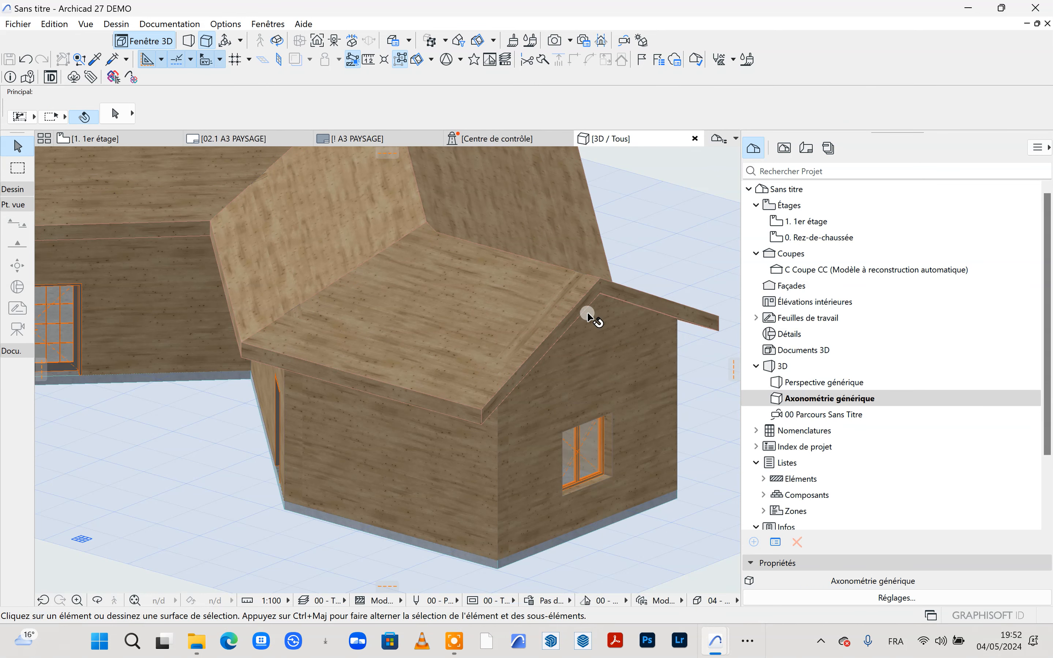
Create a building material named "!Bois massif (1)" by duplicating Bois massif
left_click(618, 299)
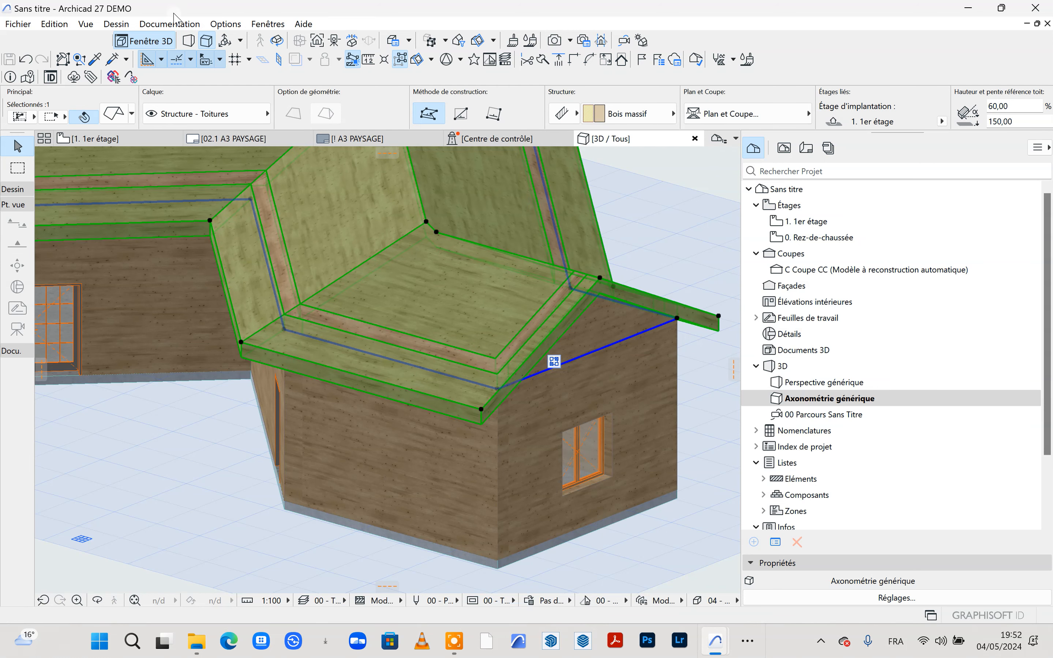
left_click(226, 25)
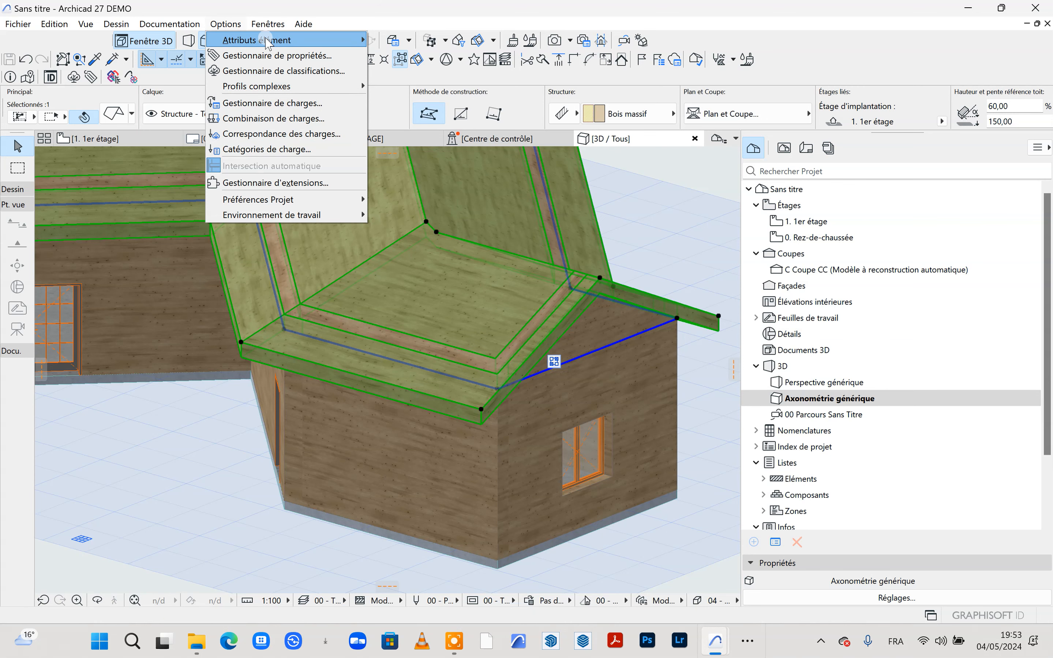
mouse_move(304, 40)
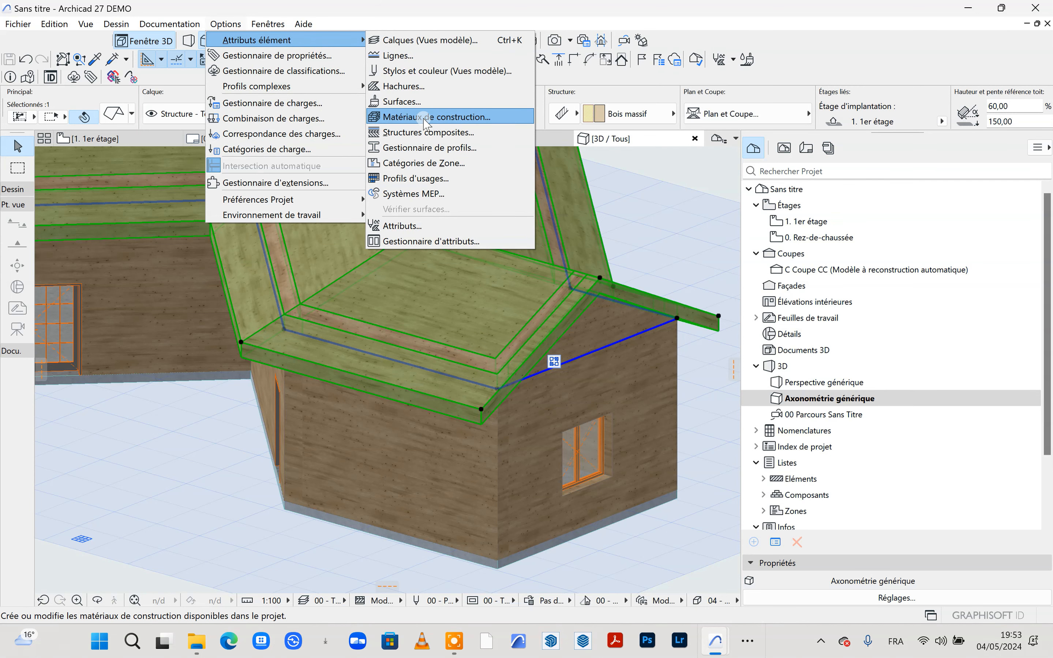
left_click(411, 117)
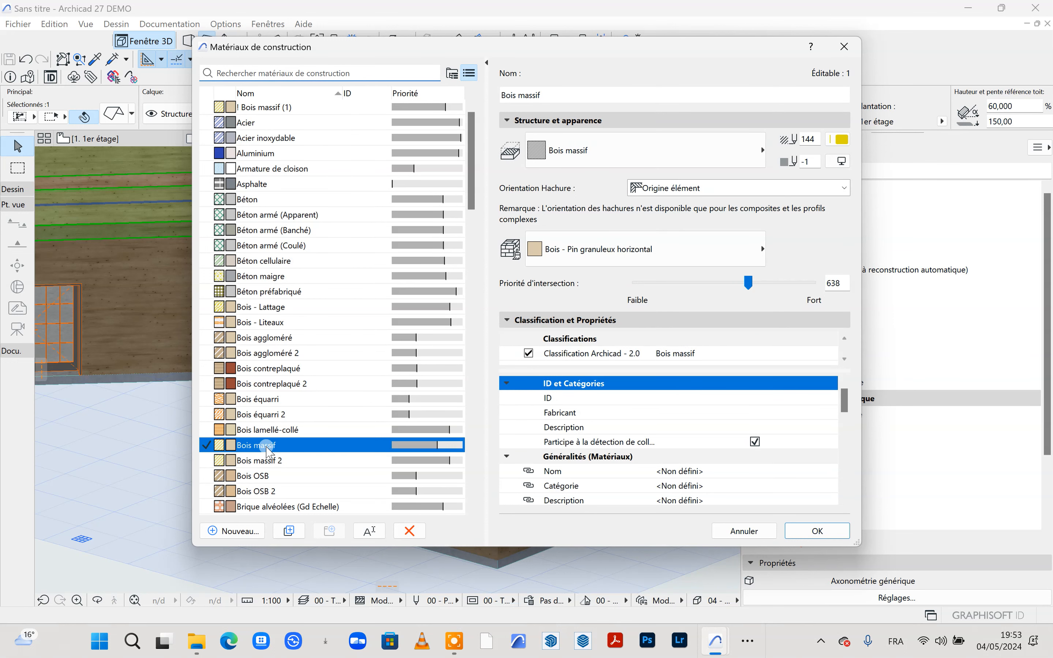
left_click(233, 531)
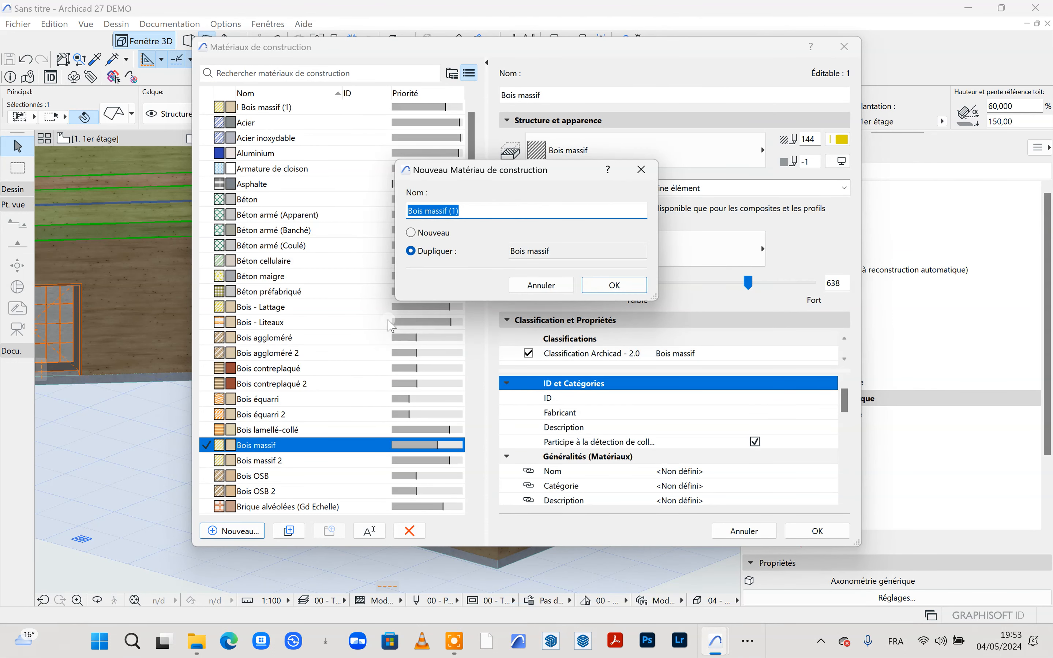
left_click(409, 212)
type("§")
key("BackSpace")
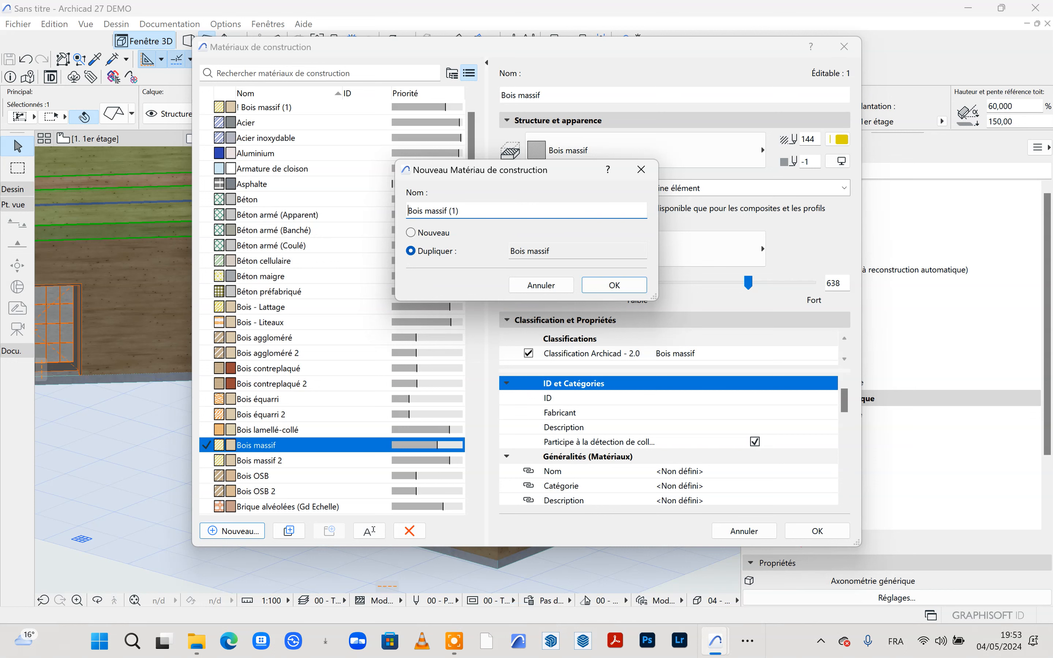
type("!")
left_click(614, 285)
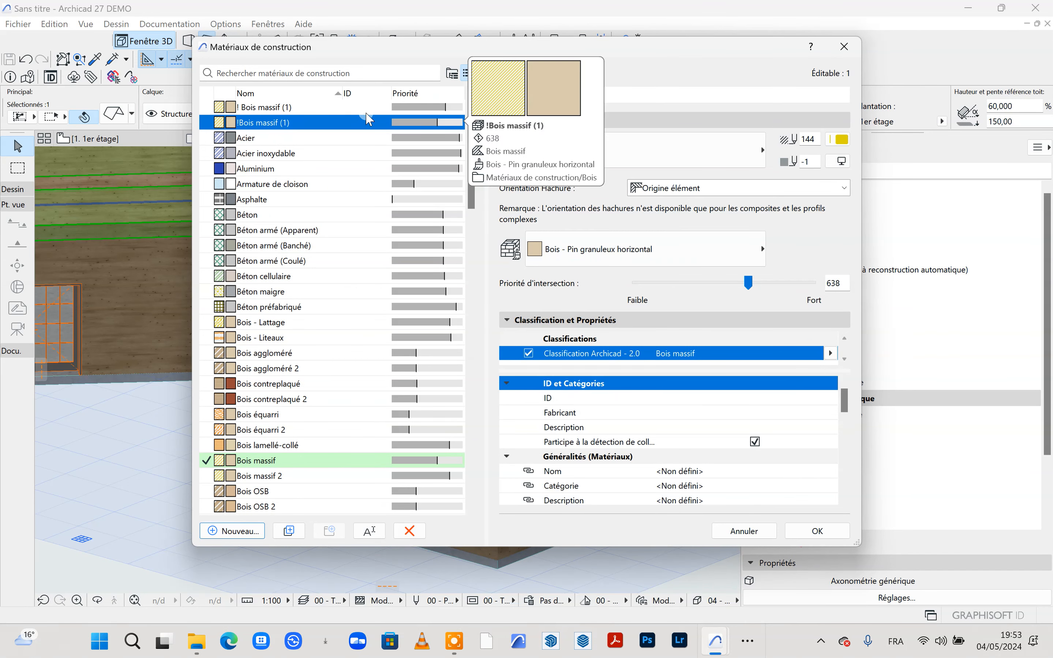
Raise the intersection priority of the new "!Bois massif (1)" building material slightly and apply the change
left_click(362, 122)
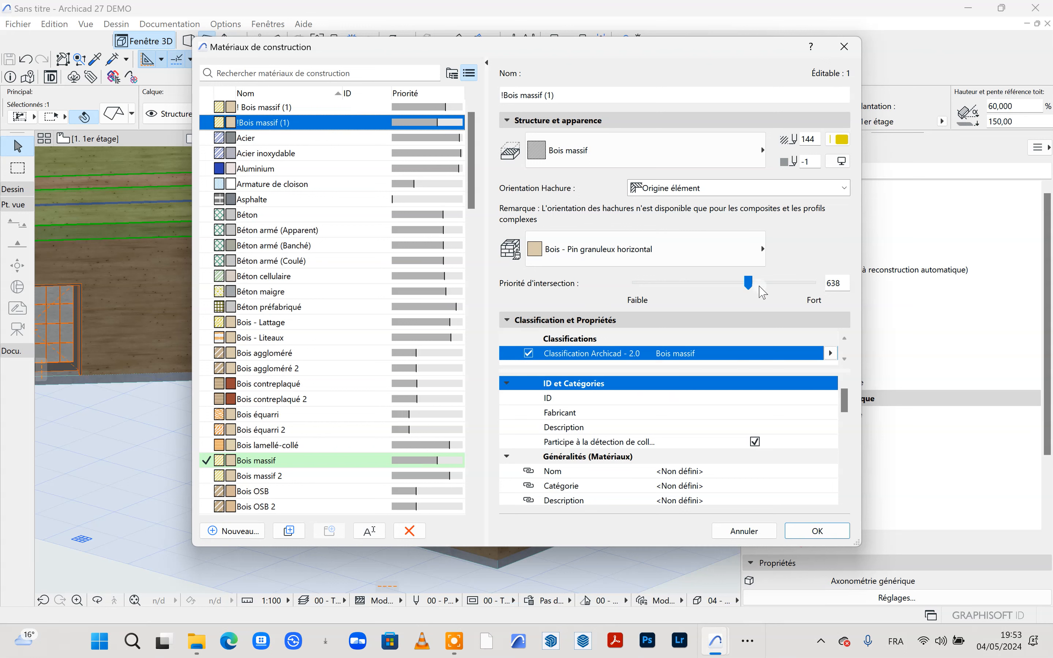
left_click_drag(748, 283, 761, 287)
left_click(822, 531)
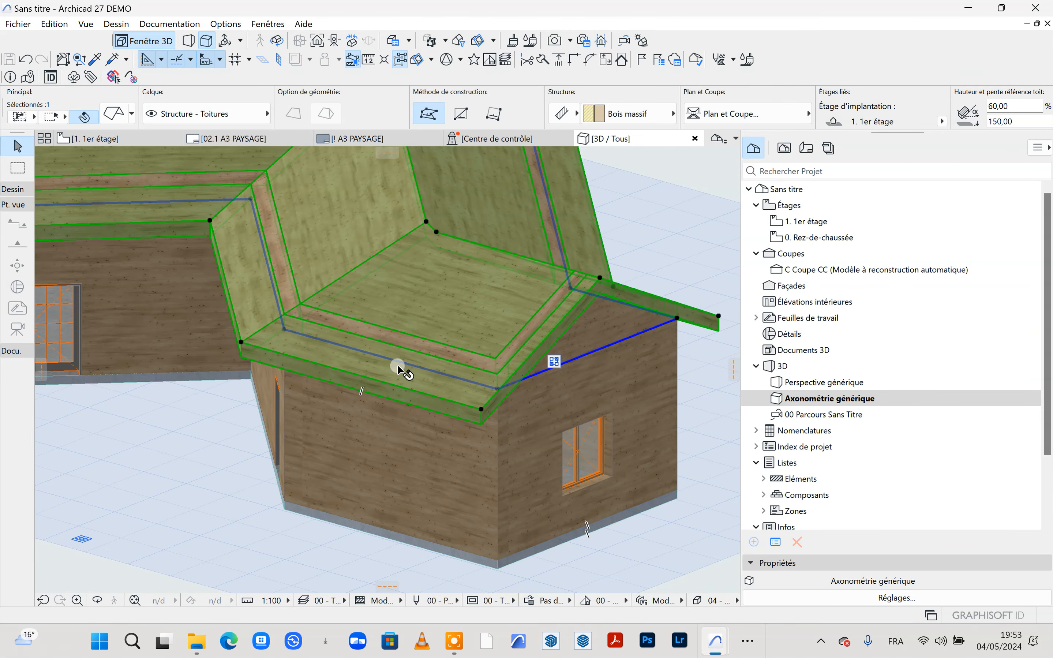
Compare the intersection priorities of the "! Bois massif (1)" and Bois massif building materials
left_click(225, 24)
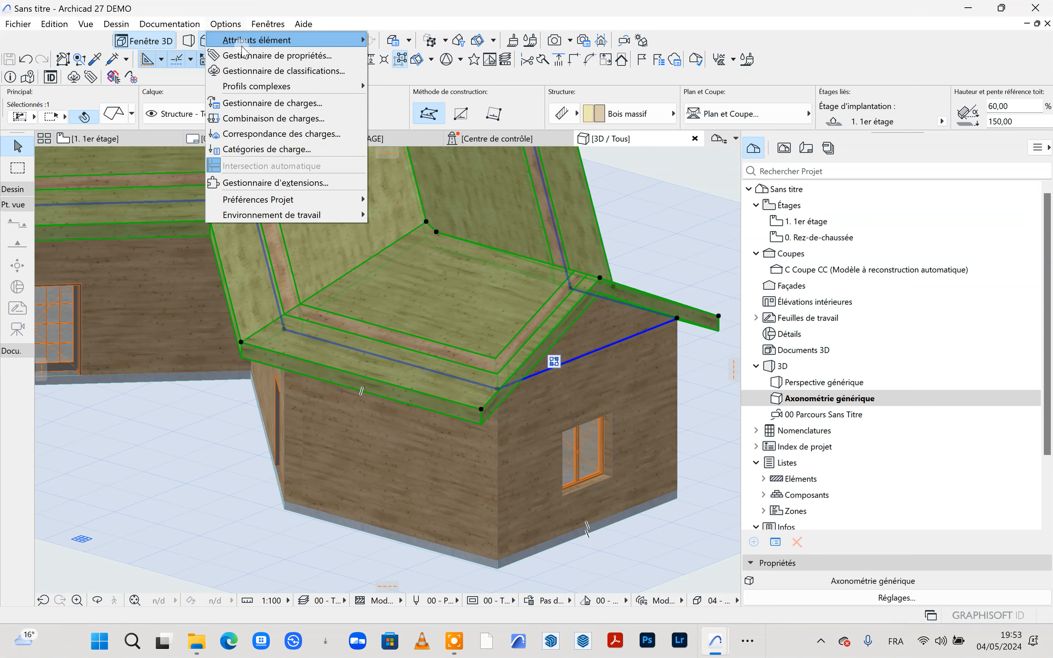
mouse_move(283, 40)
left_click(439, 117)
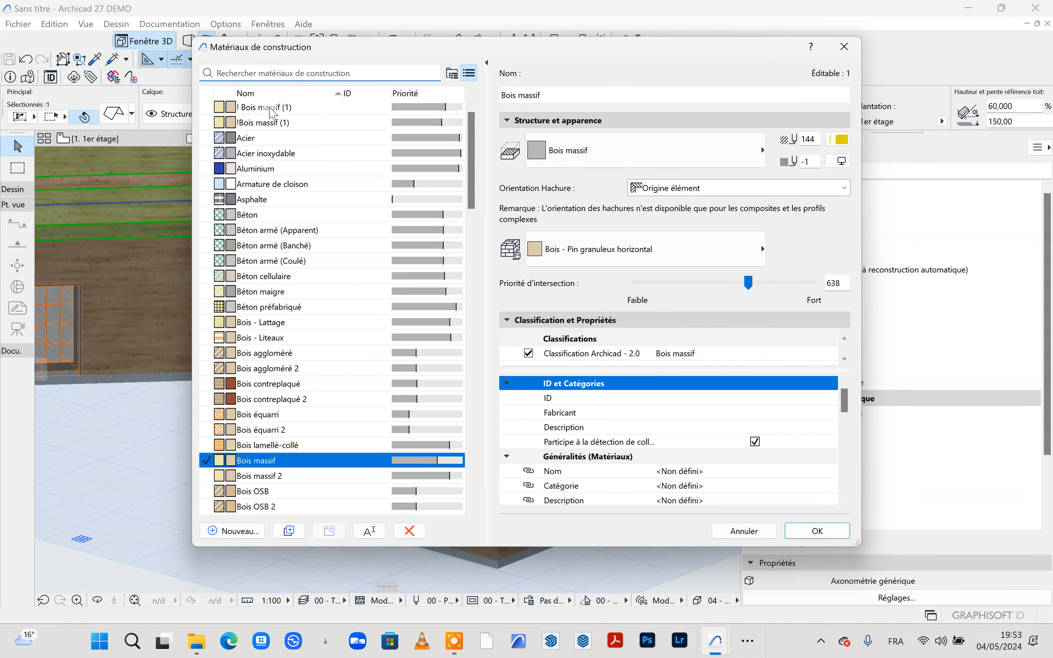
left_click(270, 109)
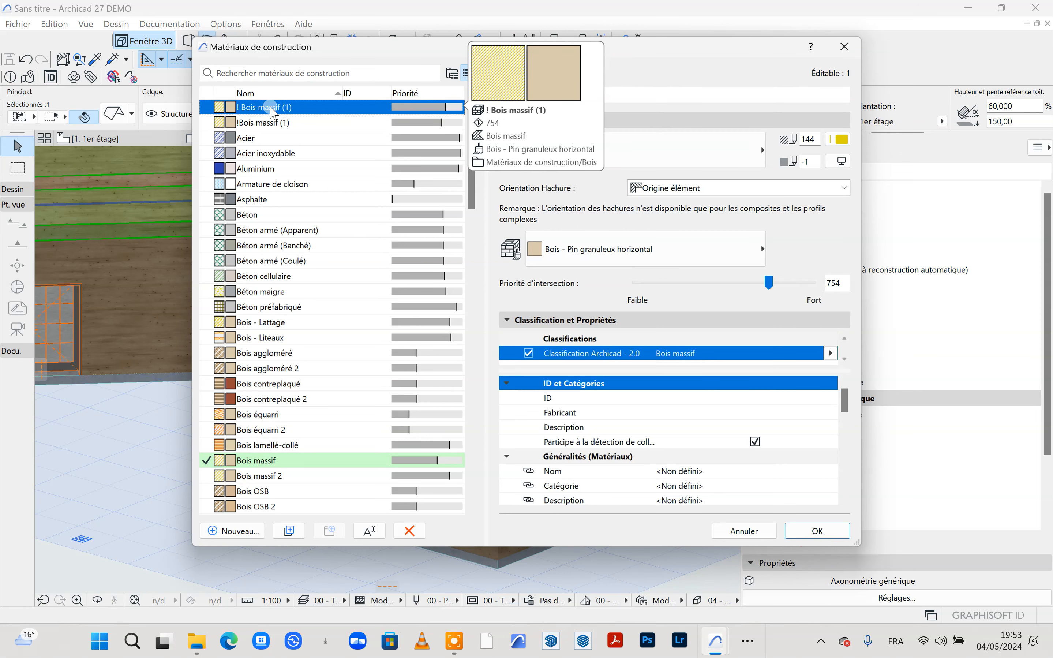
left_click(290, 462)
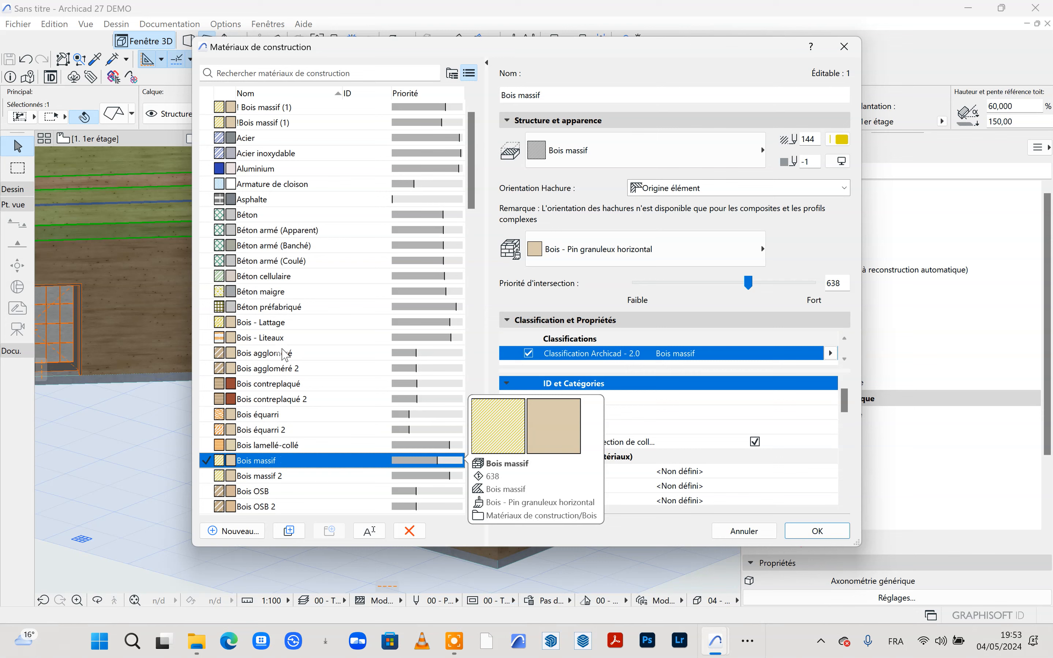
left_click(272, 109)
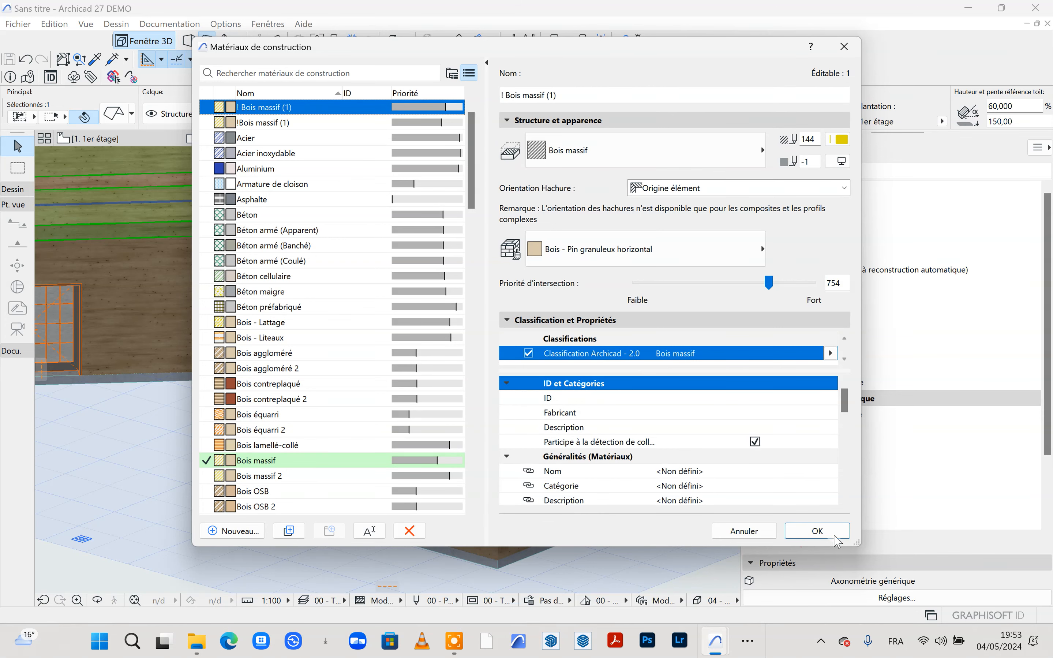
left_click(817, 531)
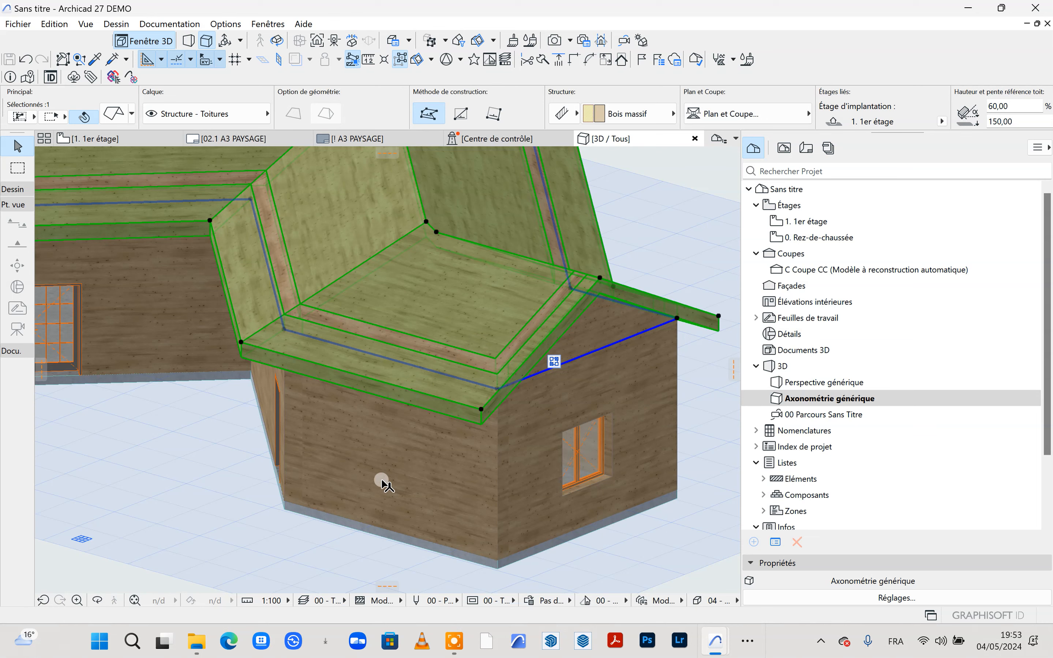
Assign the building material "! Bois massif (1)" to the roof
left_click(318, 533)
left_click(477, 290)
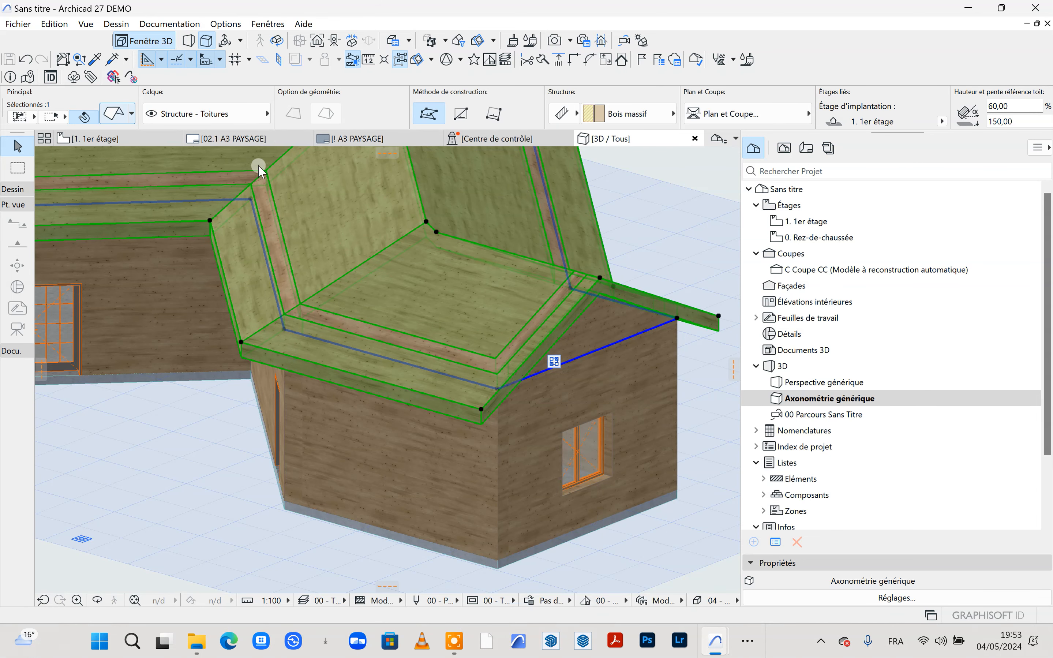
double_click(279, 159)
left_click(585, 149)
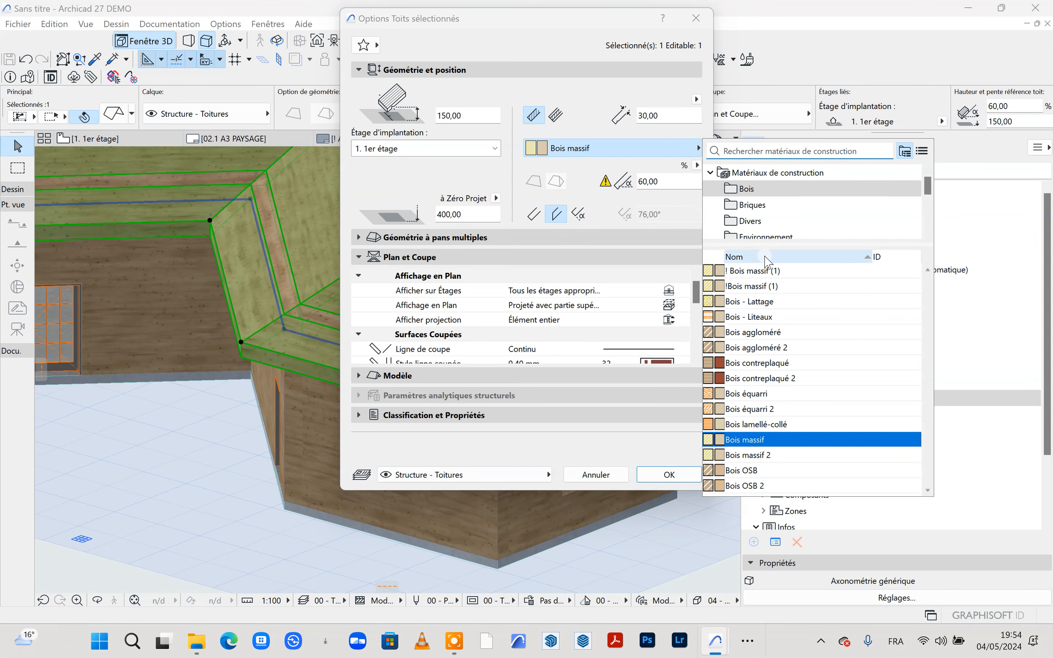
left_click(747, 271)
left_click(668, 474)
left_click(579, 549)
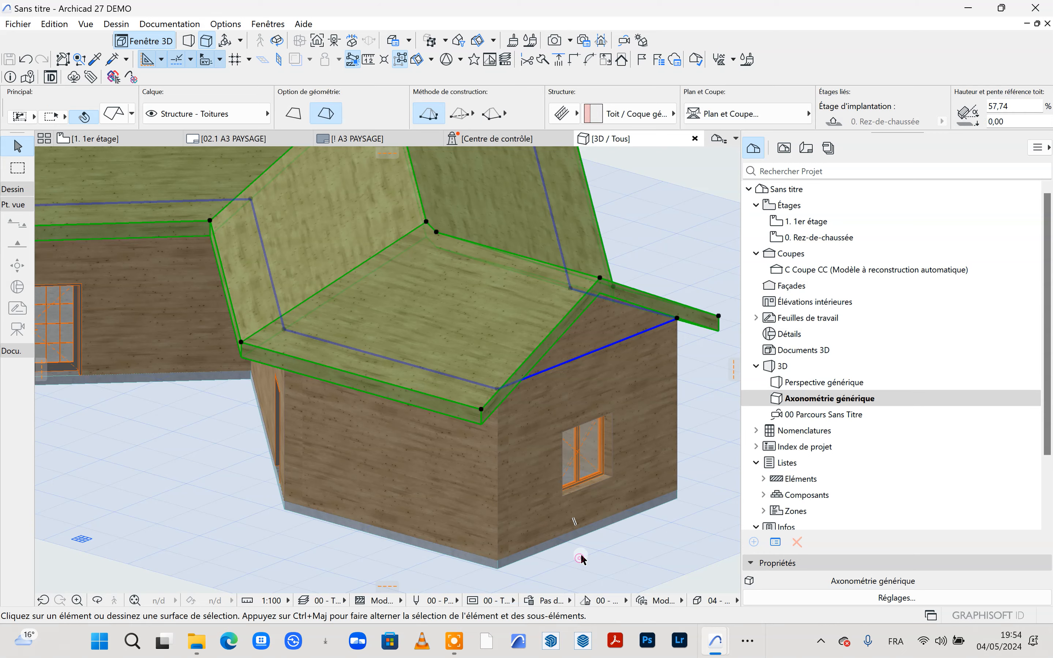
Examine the junctions between the roof and walls around the building, and review the roof's geometry and material settings
scroll(522, 366, "up", 2)
scroll(513, 373, "up", 2)
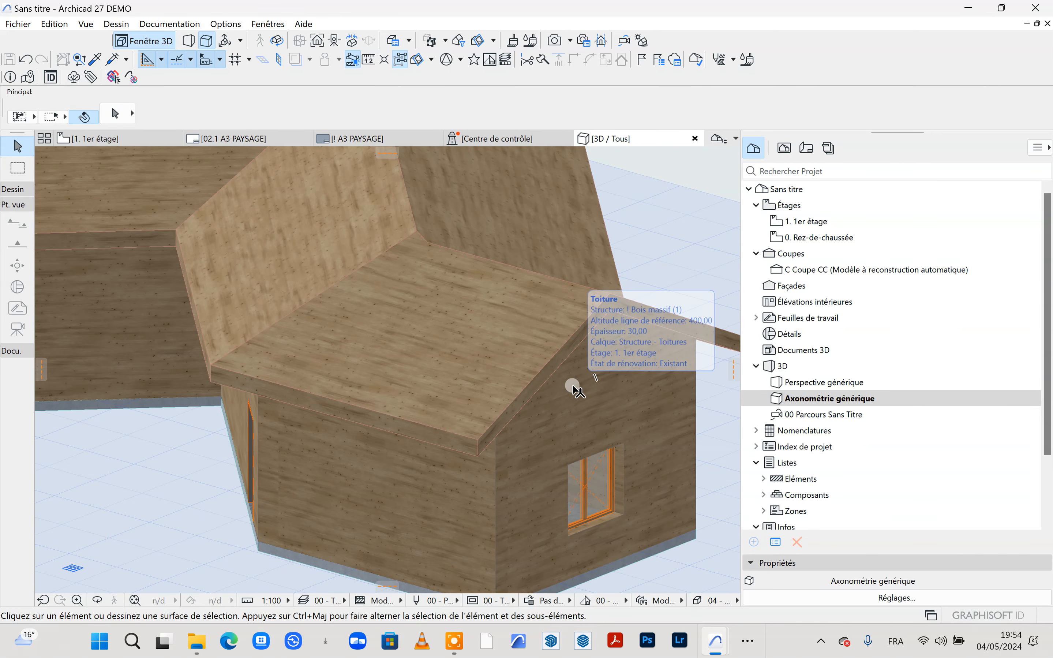
scroll(409, 280, "down", 2)
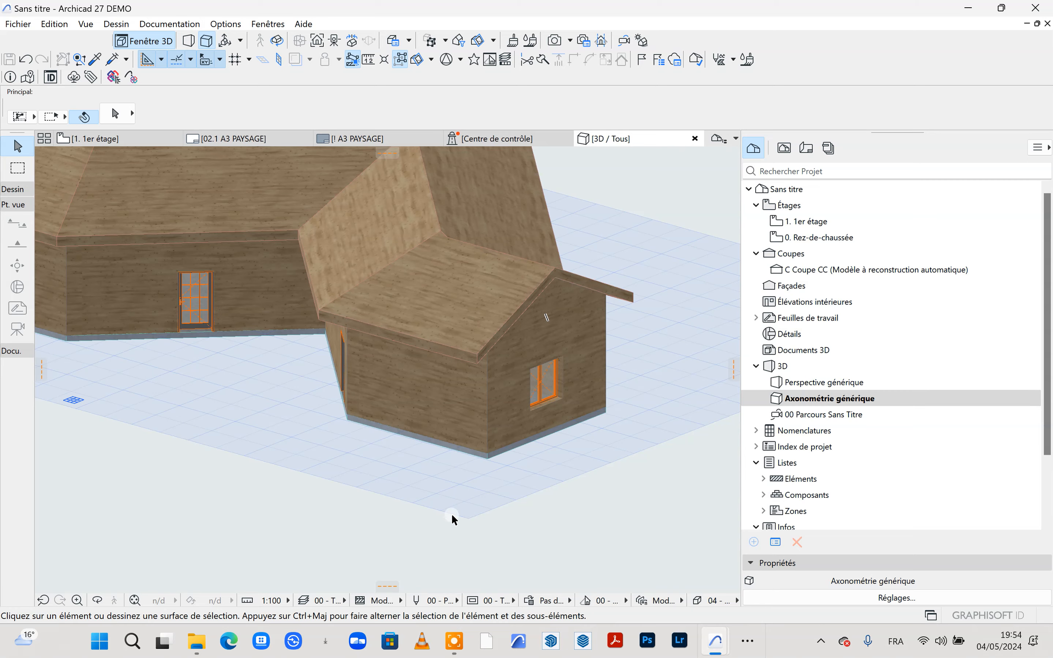
middle_click_drag(258, 427, 449, 449)
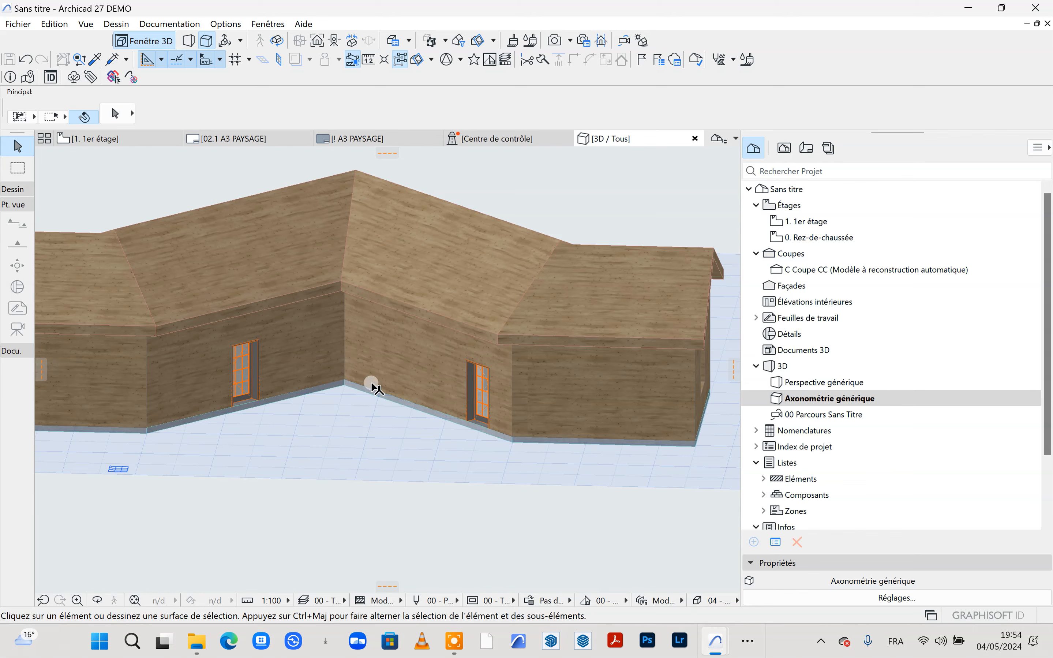
scroll(399, 383, "down", 1)
left_click(430, 243)
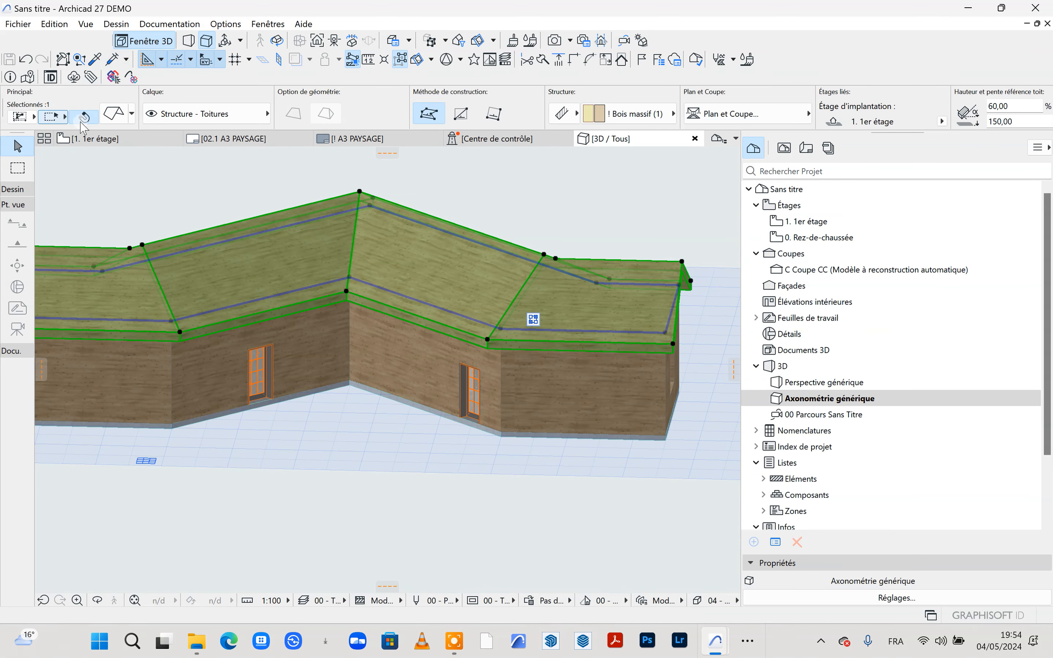
left_click(110, 117)
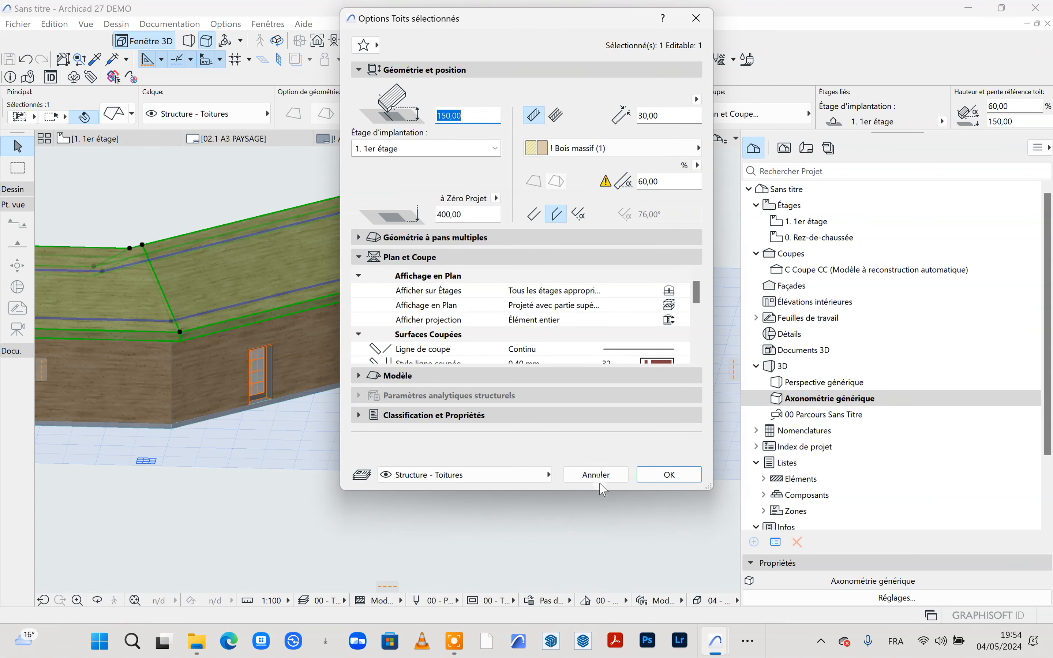
left_click(666, 474)
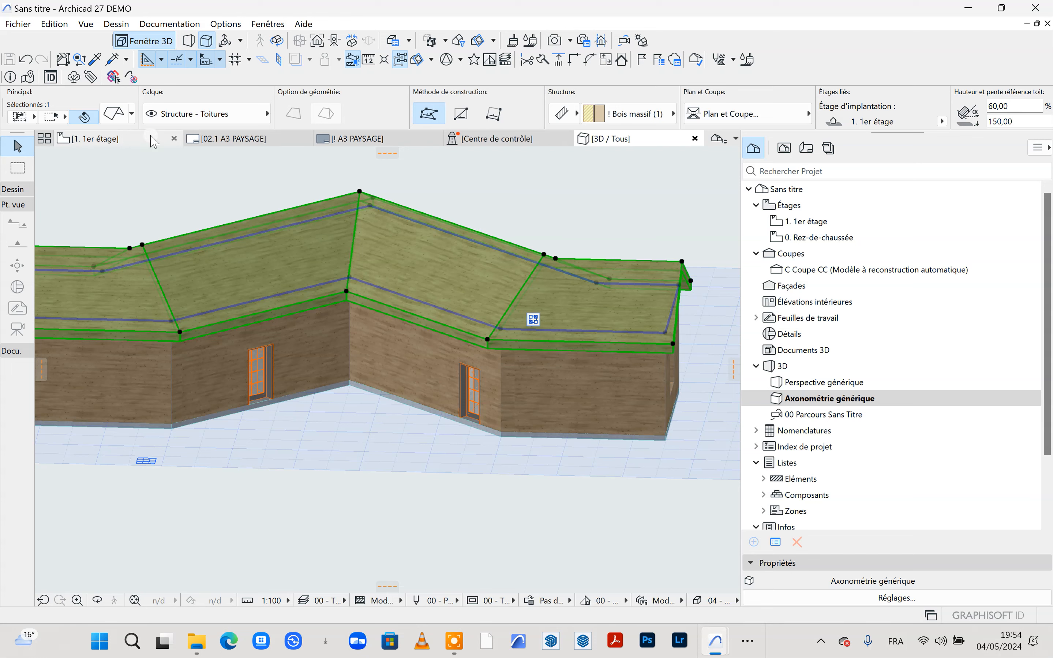
On the 1er étage plan, place a diagonal section line about 12 m long across the right-hand wing, facing its outer end
double_click(813, 222)
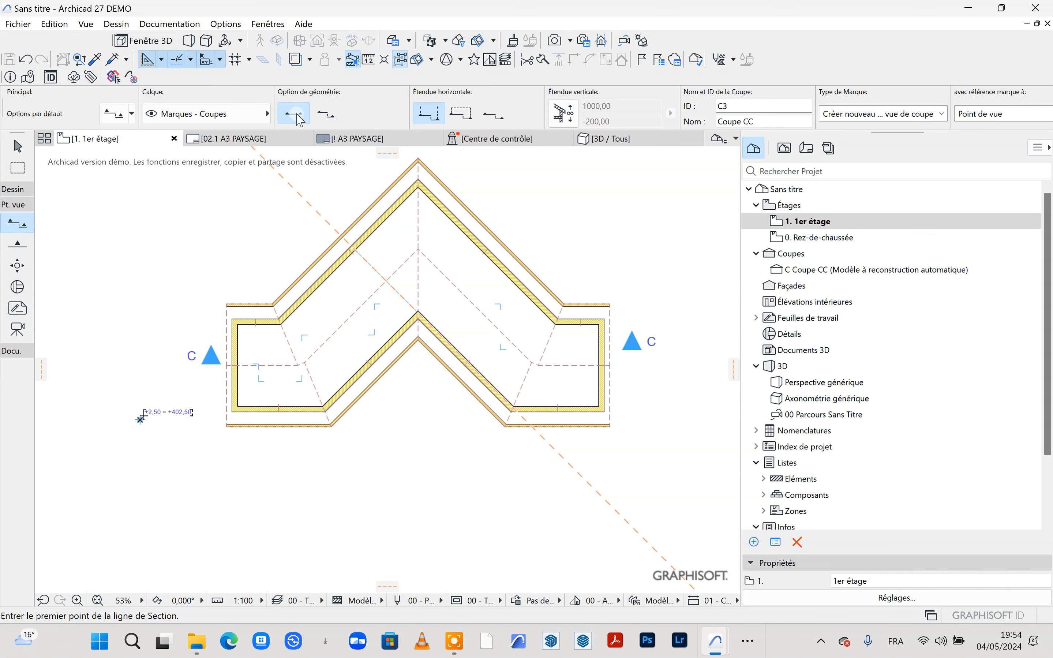
left_click(434, 399)
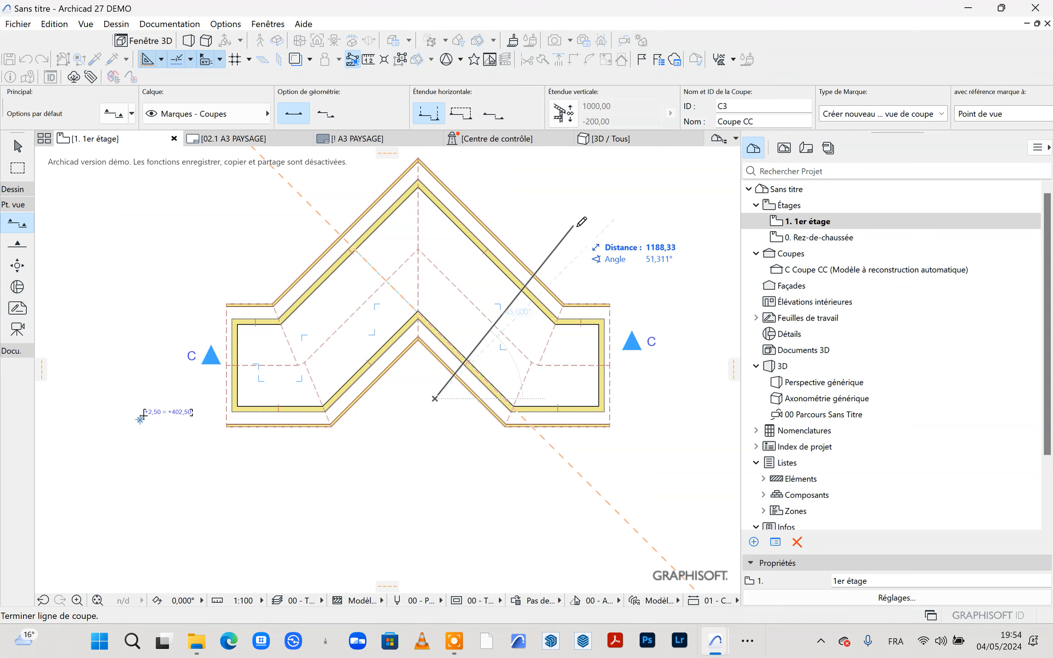
left_click(594, 239)
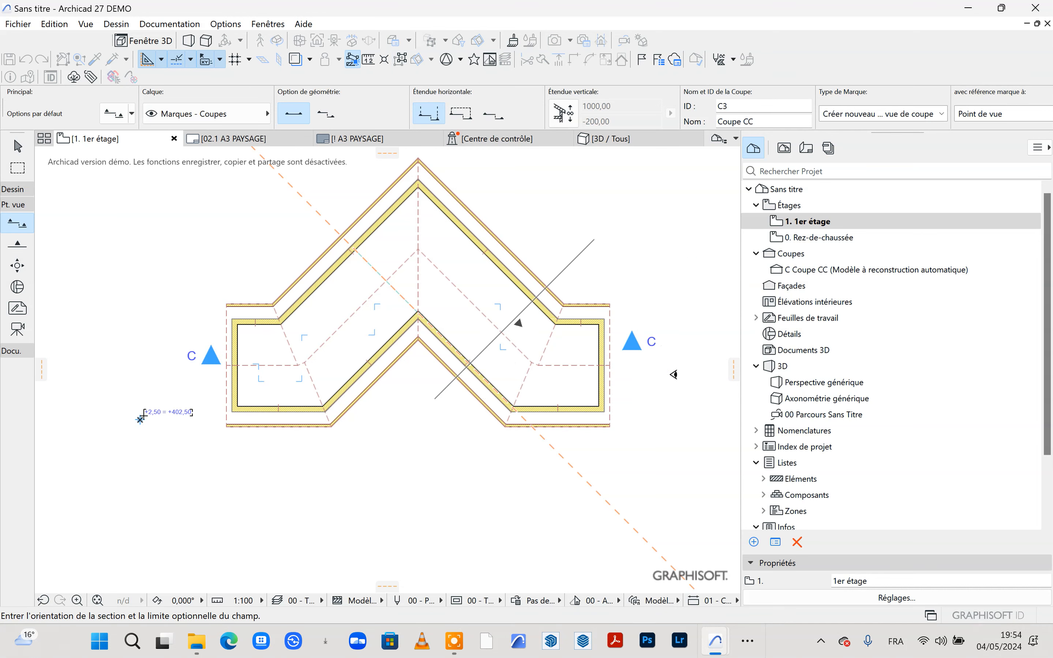
left_click(681, 436)
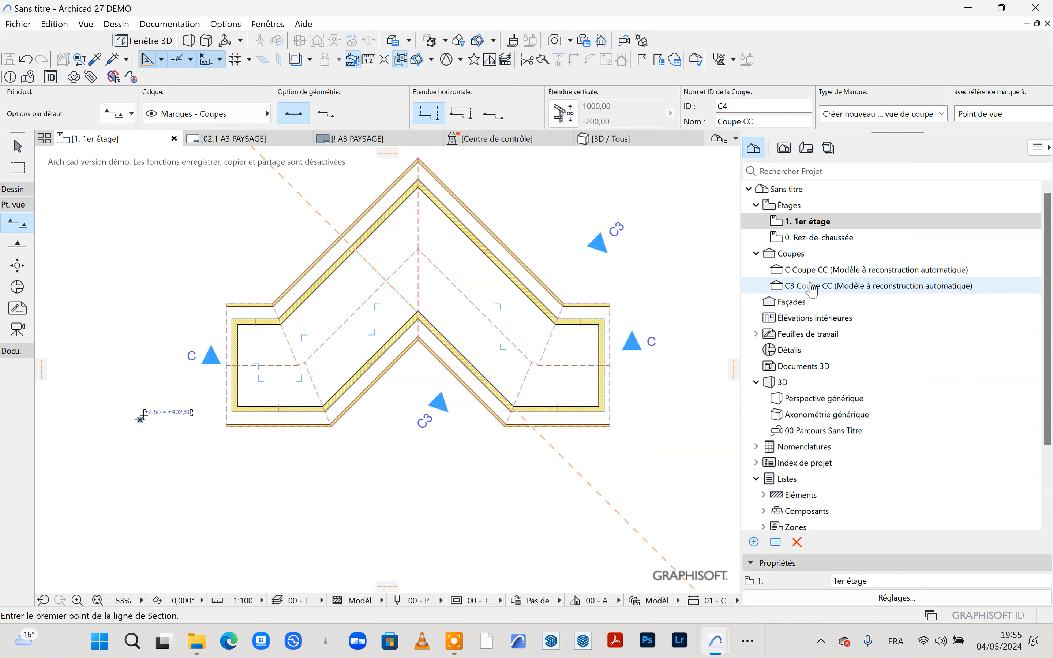
Open section C3 Coupe CC and examine the junctions between the roof and walls
double_click(794, 286)
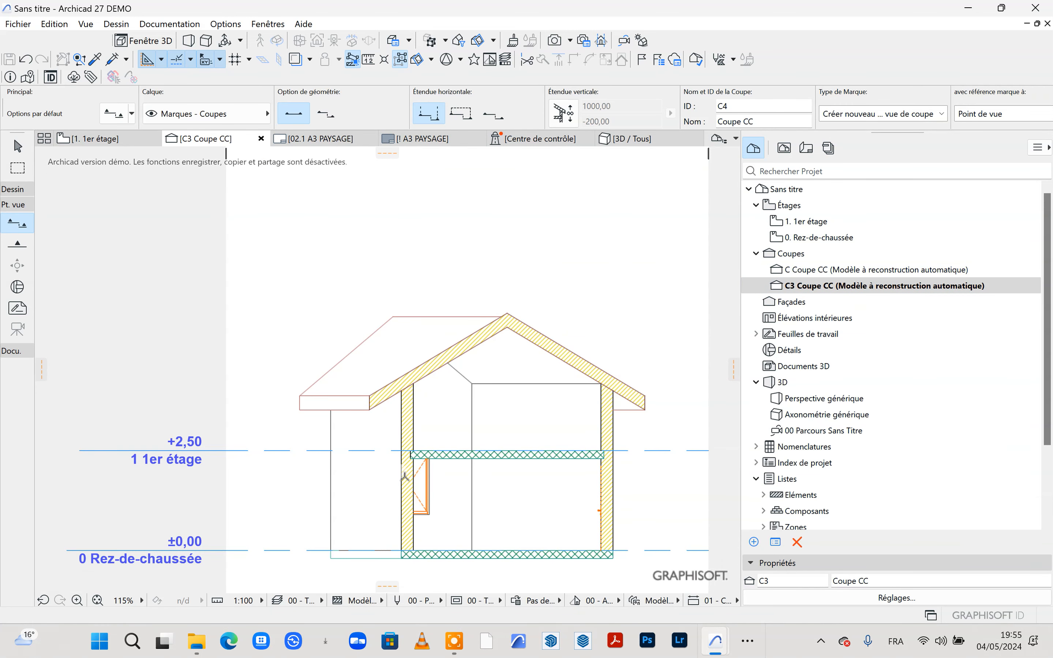
scroll(418, 412, "up", 3)
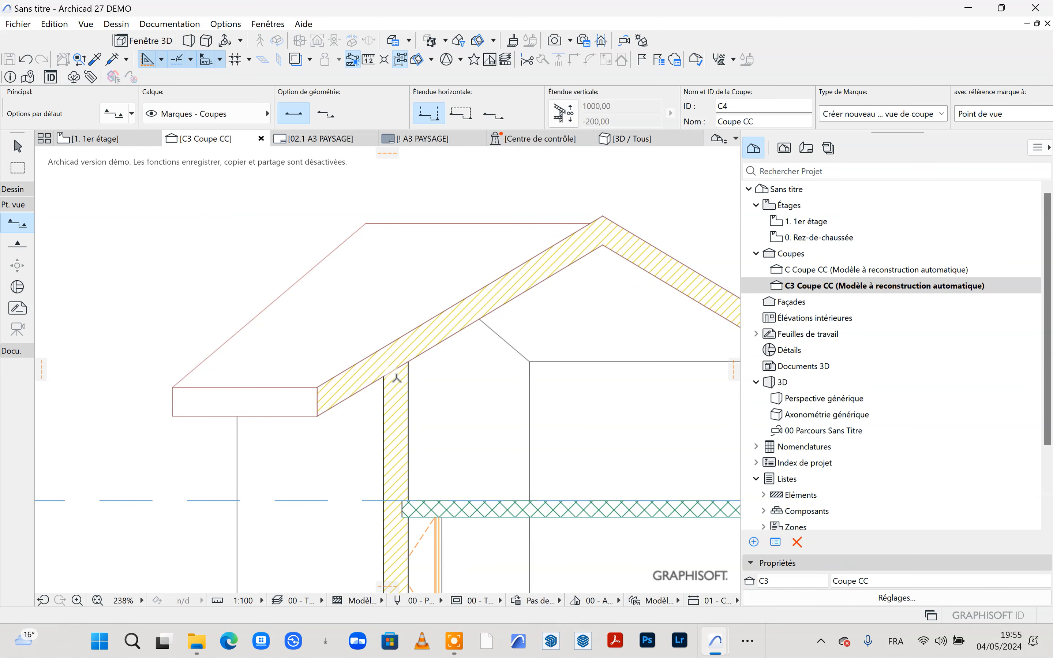
scroll(405, 327, "down", 4)
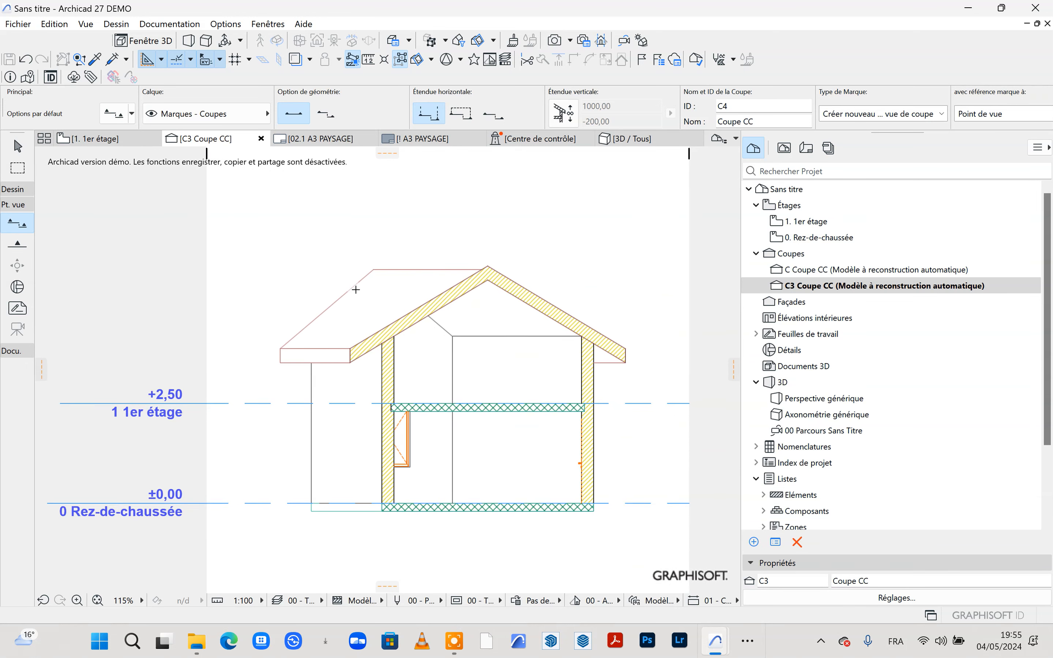
scroll(348, 428, "up", 2)
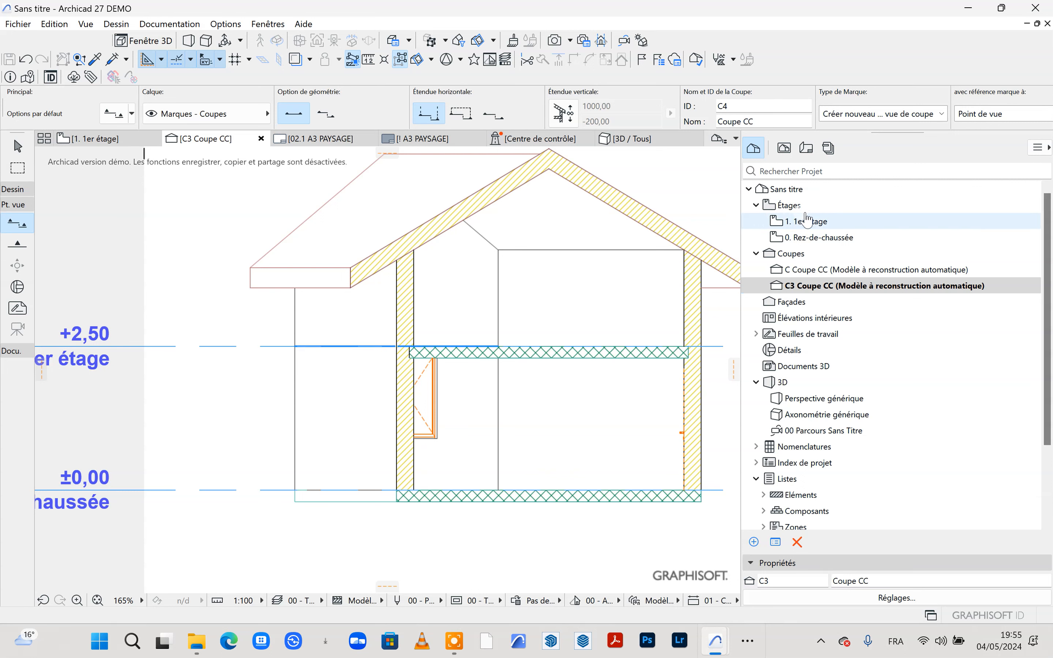
Review the storey elevations and heights in the storey settings and compare them with the levels in the section
right_click(807, 239)
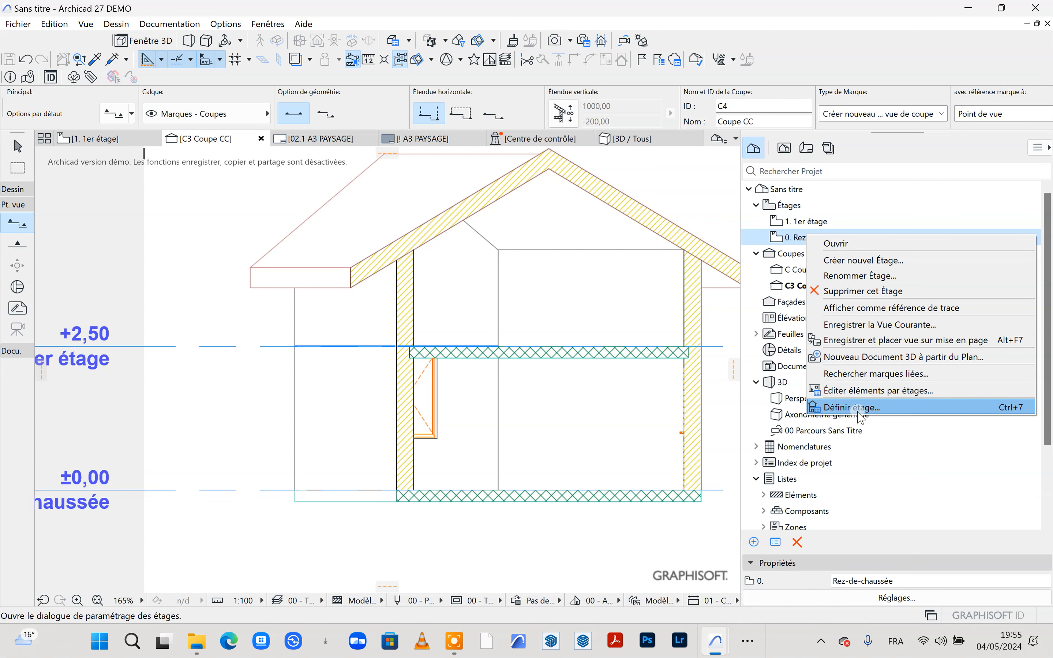
left_click(854, 407)
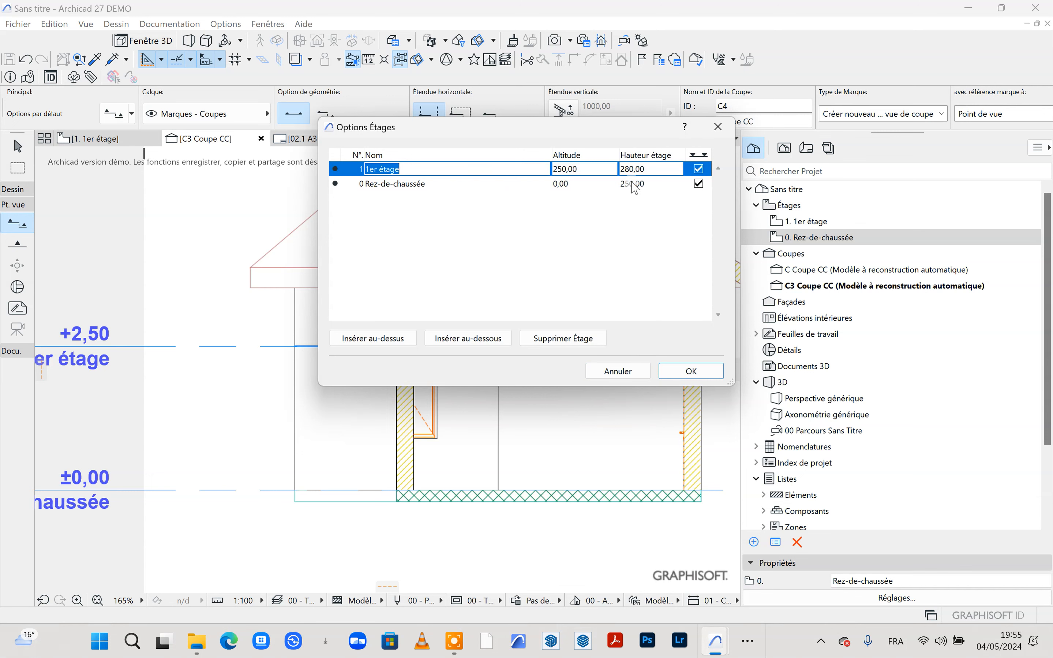
left_click(683, 371)
scroll(431, 503, "down", 4)
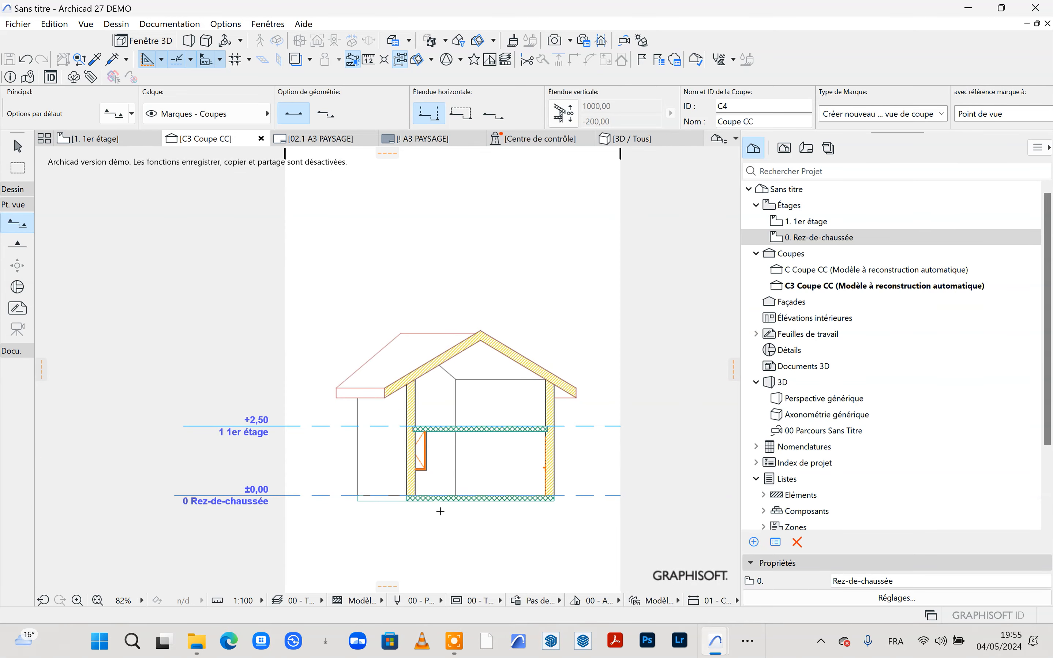
scroll(440, 512, "up", 4)
scroll(439, 516, "down", 1)
scroll(439, 515, "down", 2)
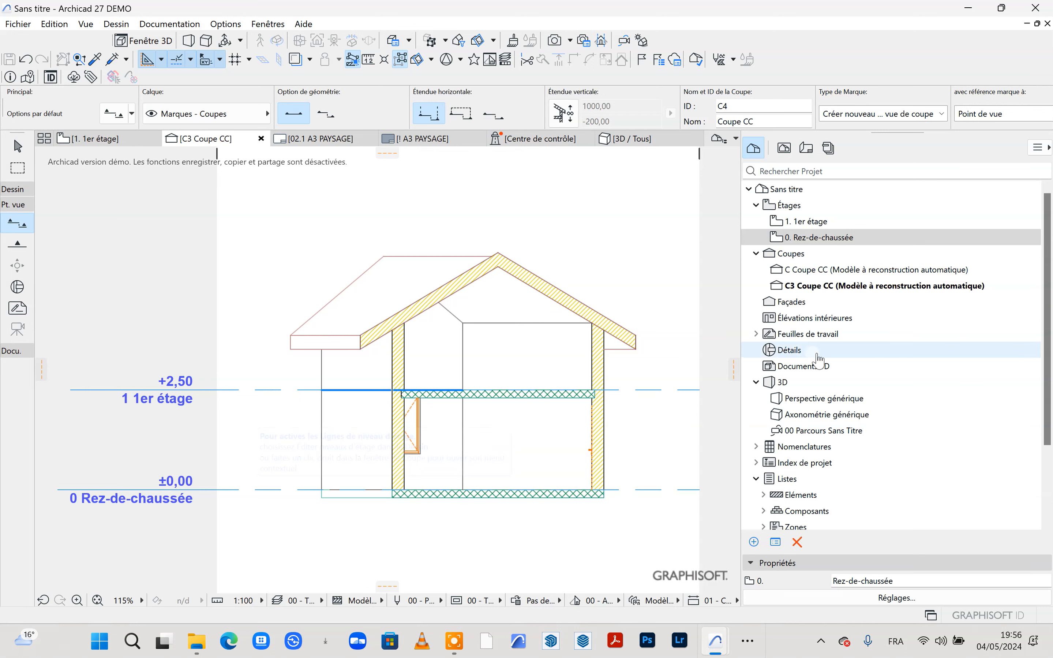
Review the storey level display options in the settings of section C3
right_click(796, 284)
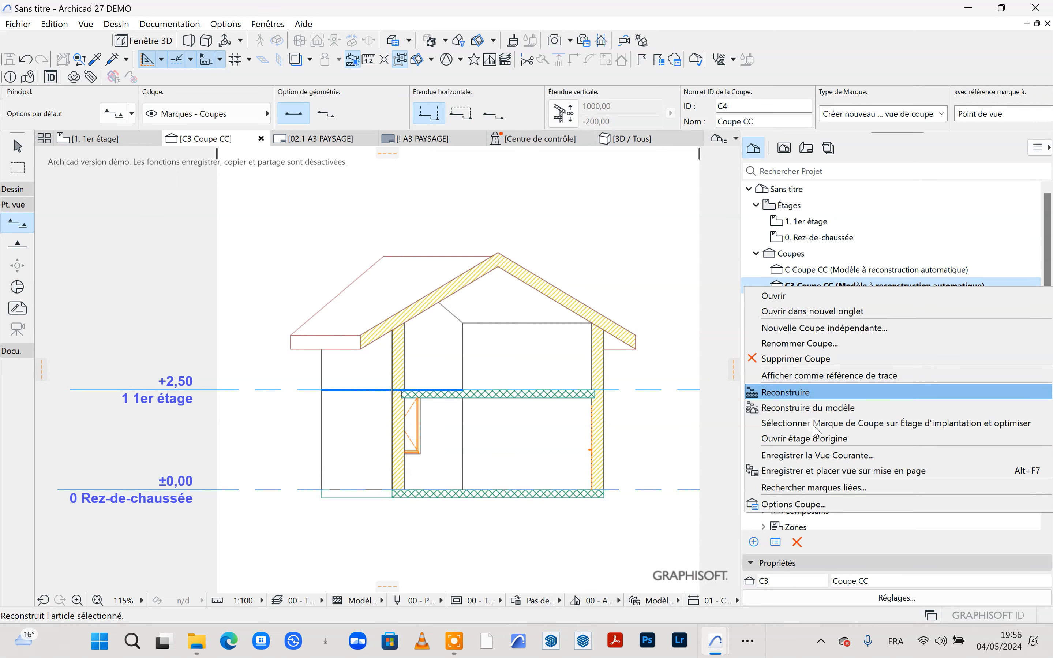
left_click(793, 504)
left_click(451, 310)
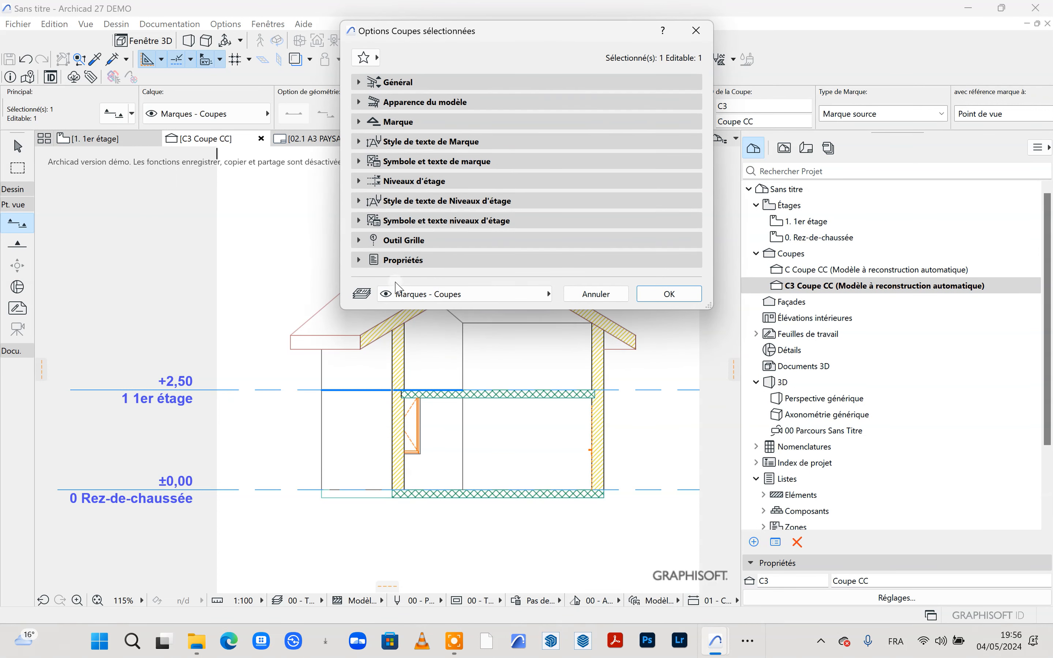
left_click(360, 181)
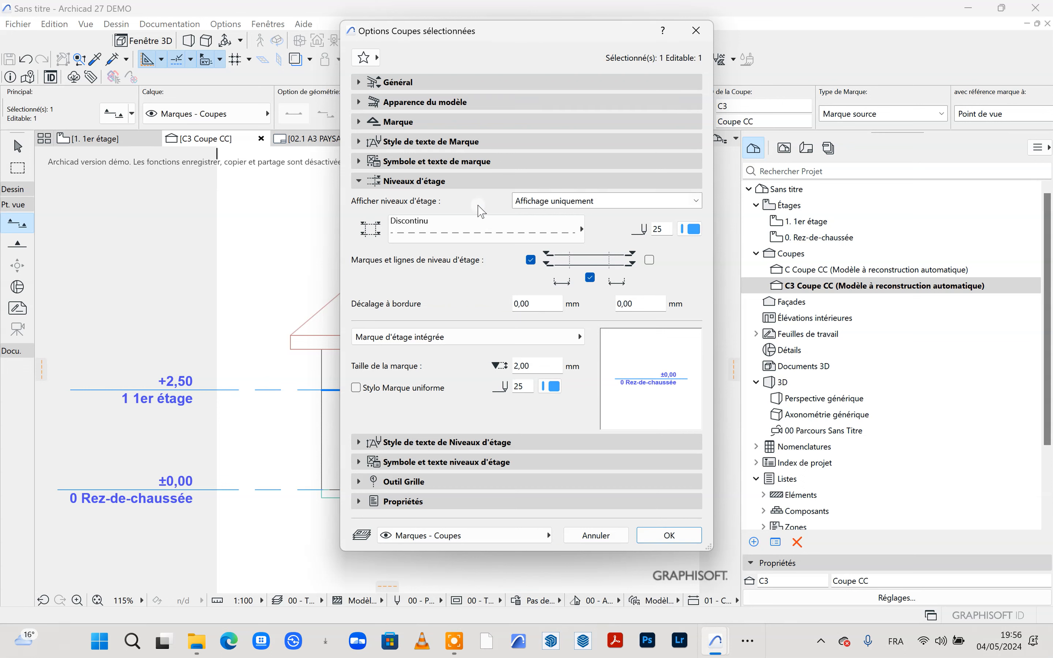
left_click(635, 200)
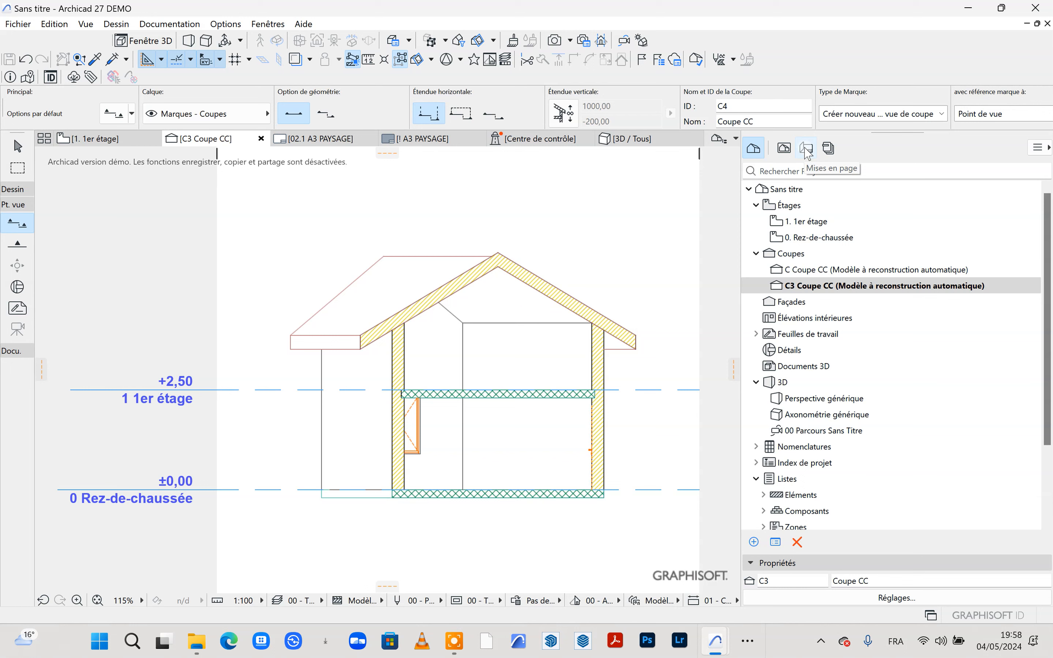
Show the view map with its EDL folder and set the section's scale to 1:50
left_click(784, 150)
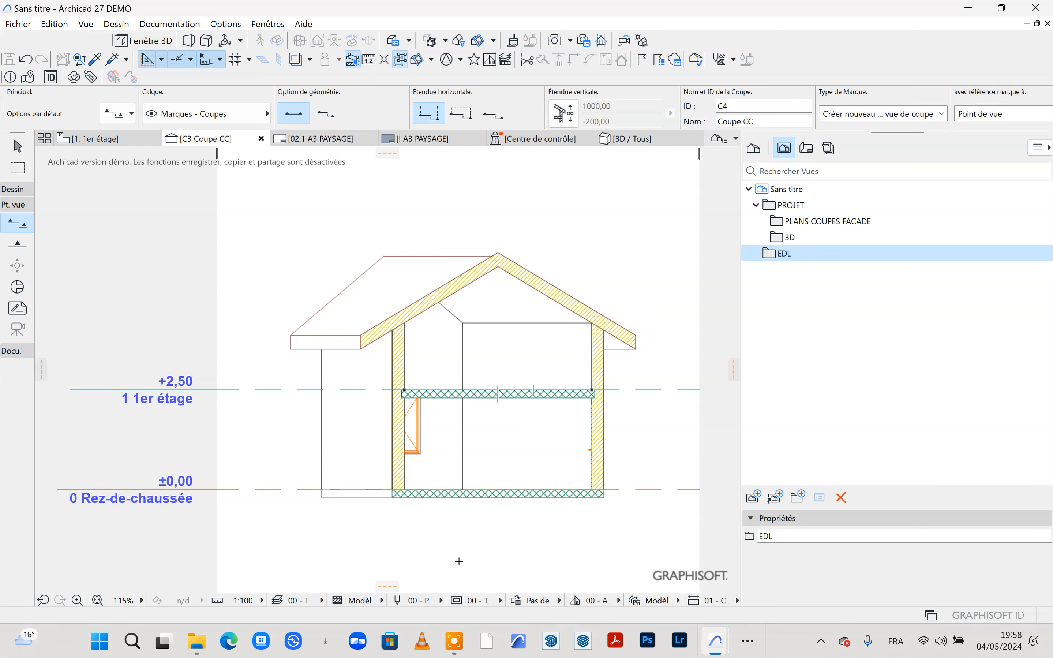
left_click(262, 601)
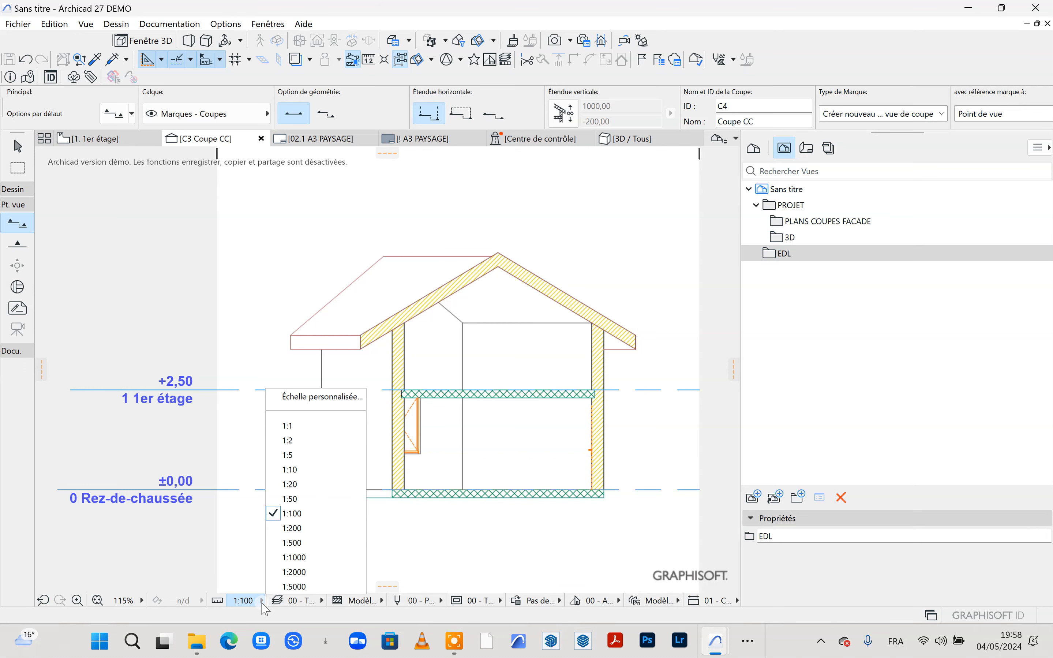
left_click(304, 501)
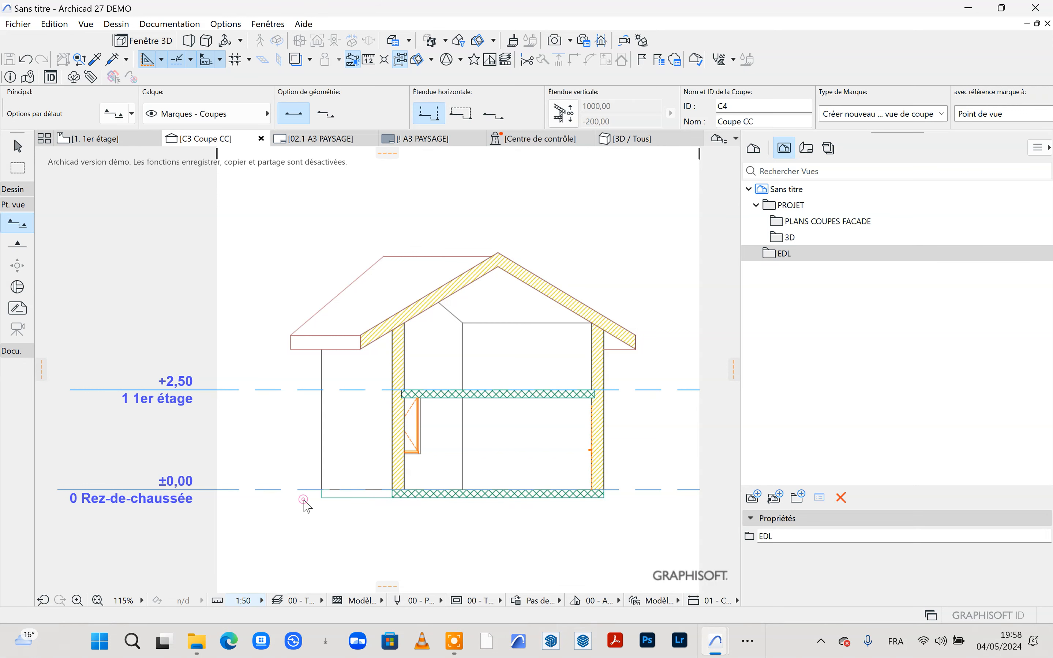
scroll(376, 413, "down", 5)
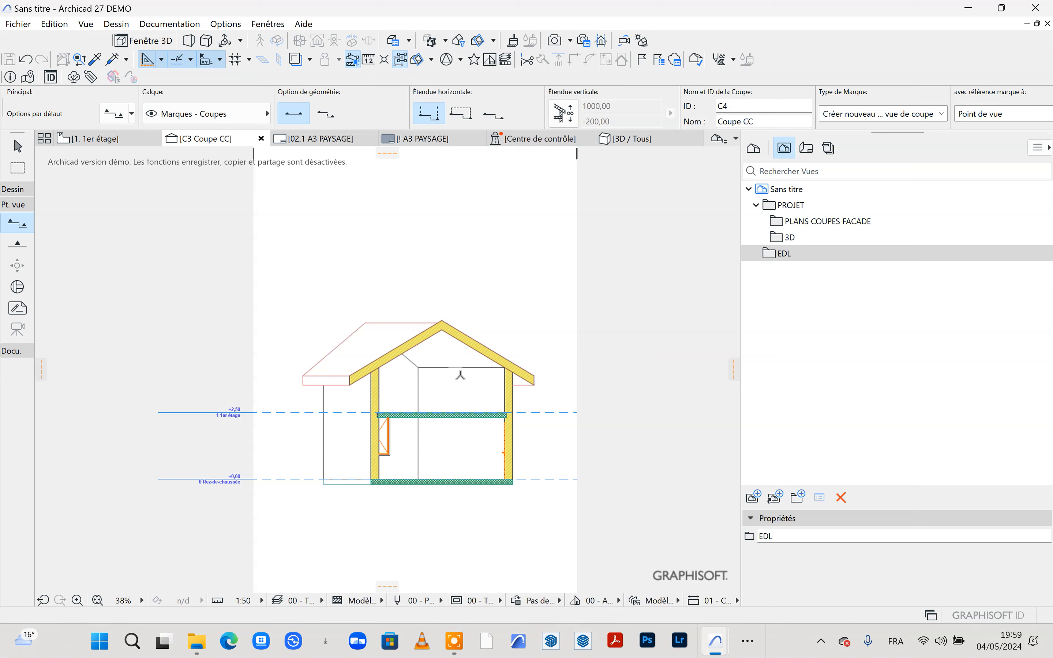
Apply the pen set "02 - Impression 50ème" to the section
left_click(441, 600)
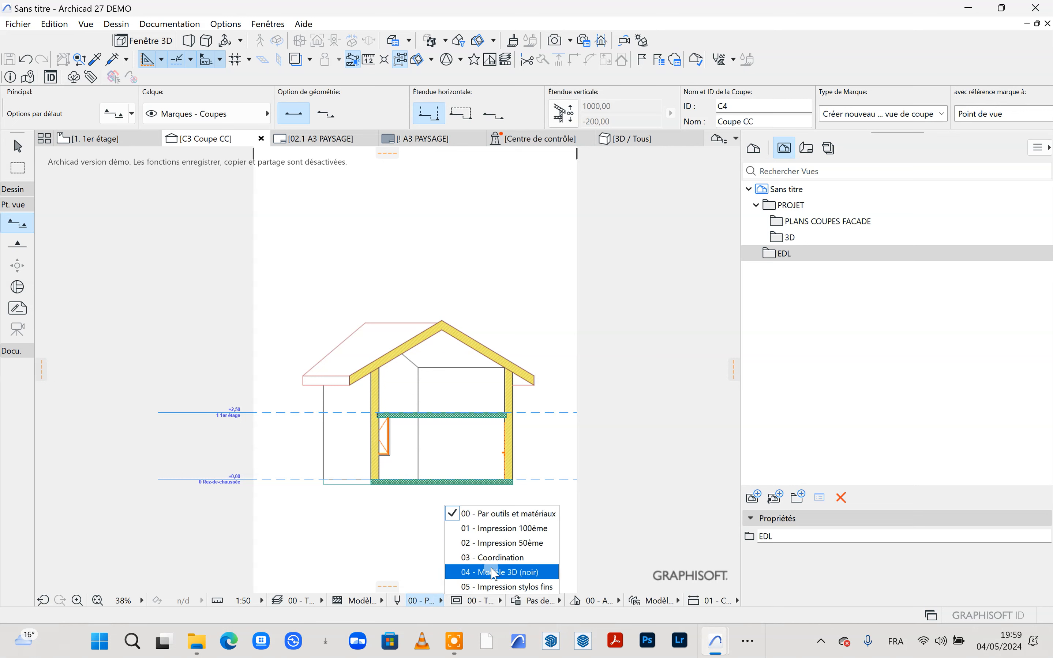
left_click(500, 544)
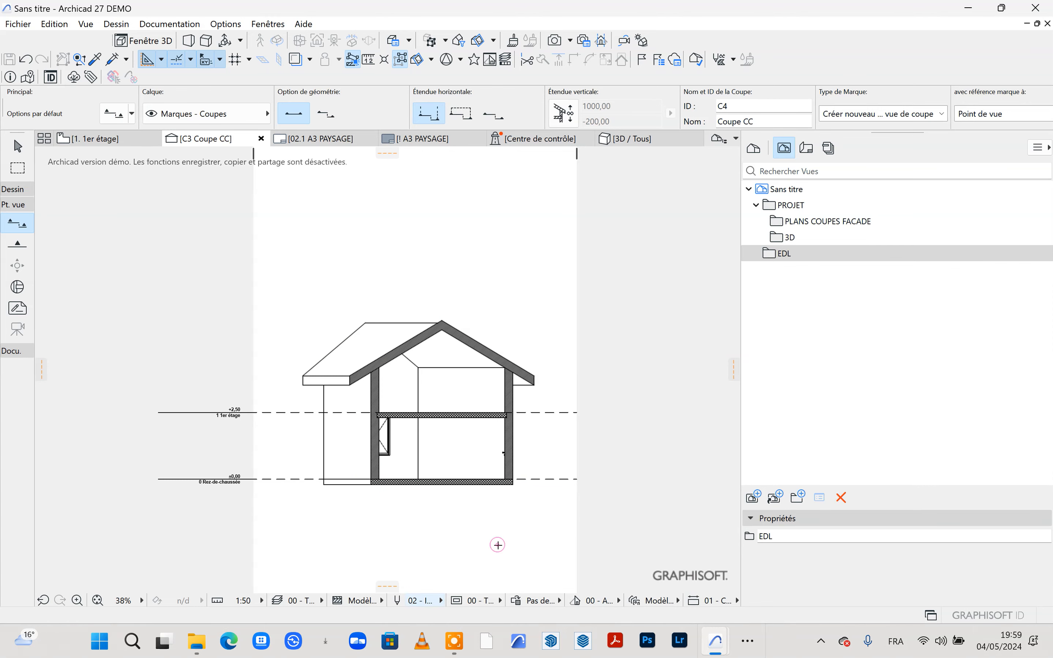
scroll(440, 512, "up", 4)
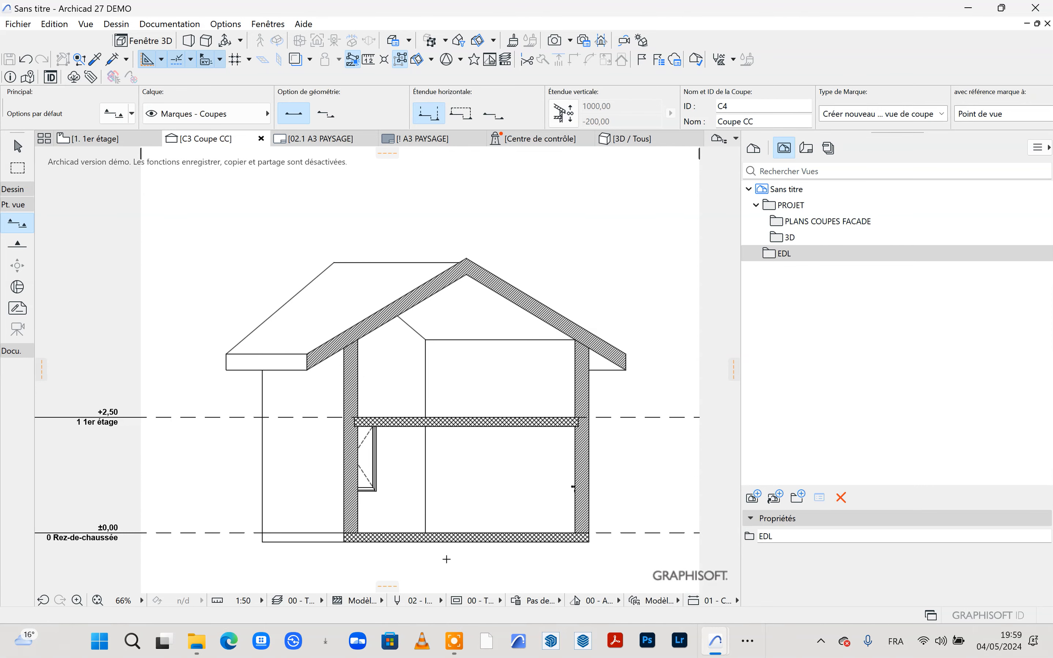
scroll(447, 558, "down", 1)
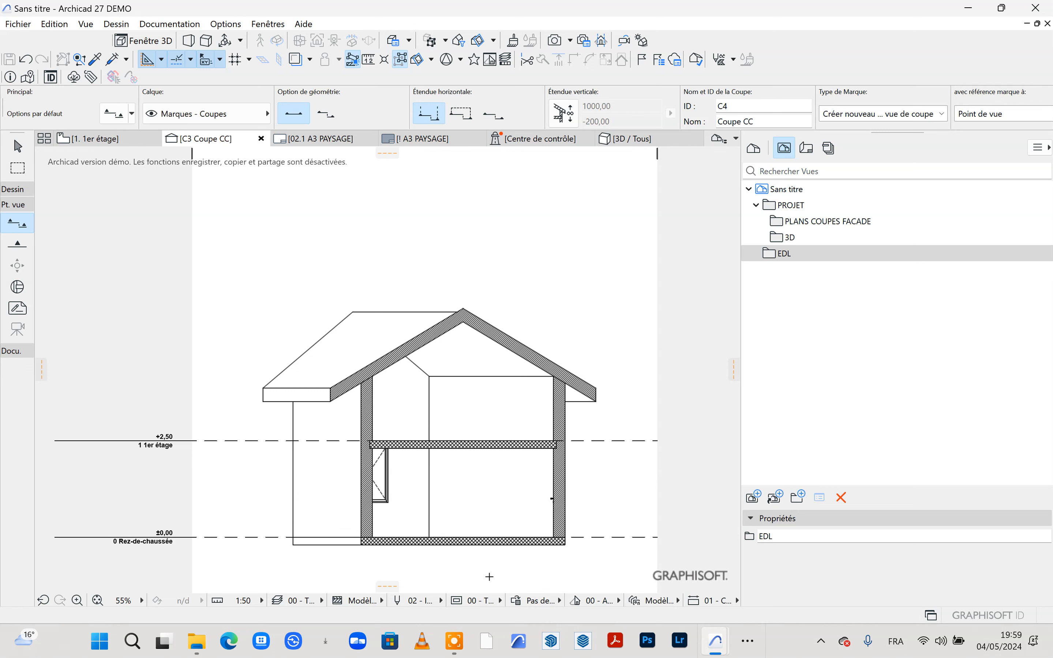
Apply the graphic override "04 - Sans couches composites (noir)" to the section
left_click(542, 604)
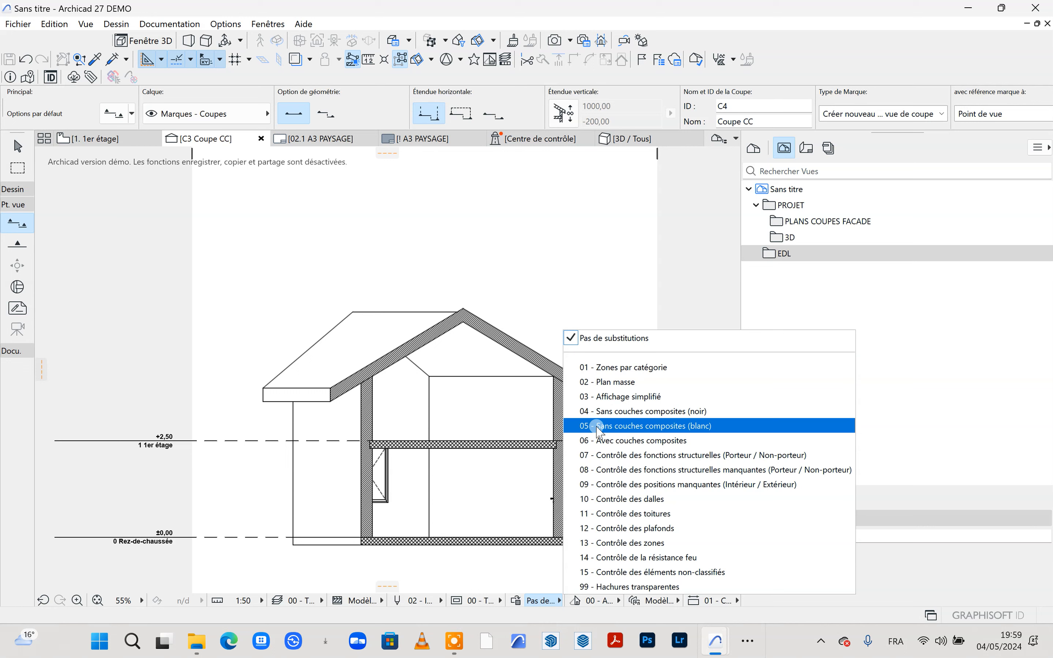
left_click(628, 411)
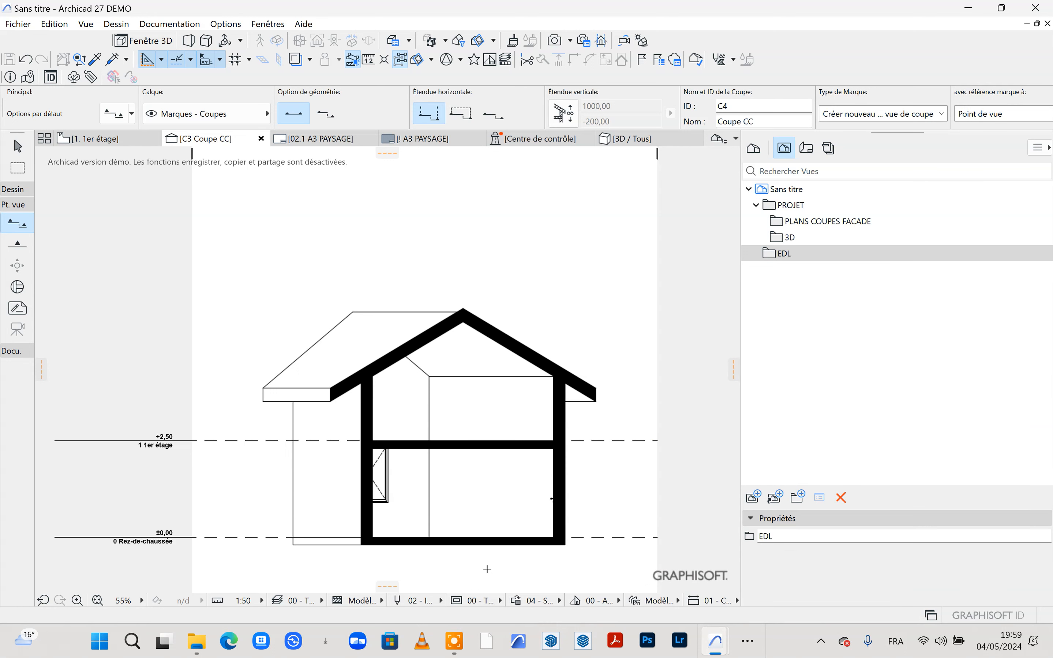
scroll(465, 577, "up", 3)
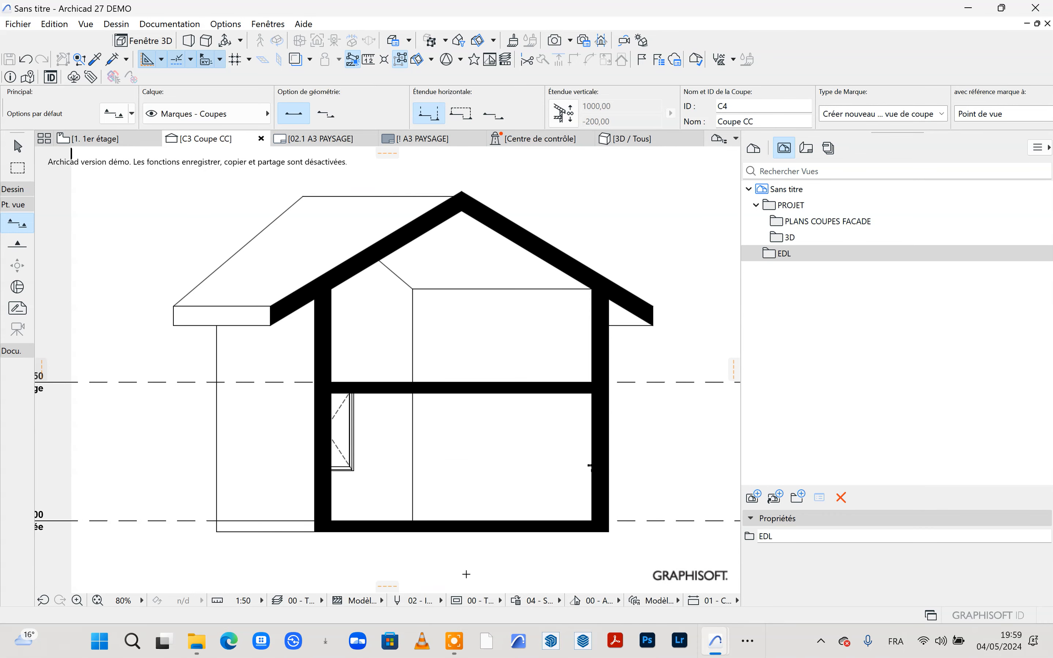
scroll(467, 558, "down", 1)
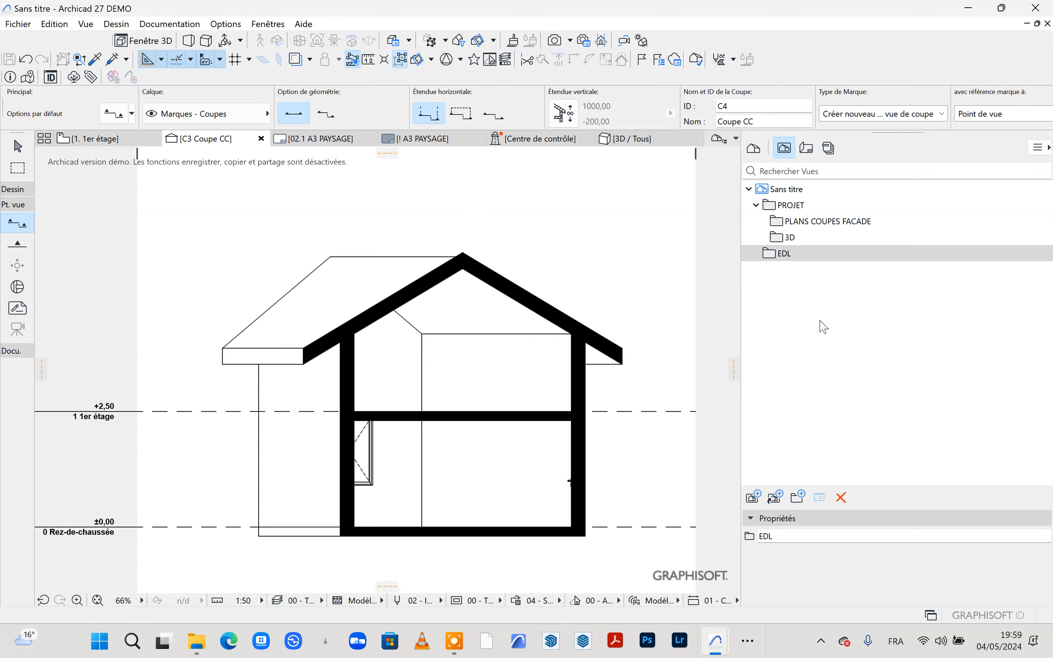
Save the current section as a view in the EDL folder, with a custom name of Coupe CC
left_click(755, 501)
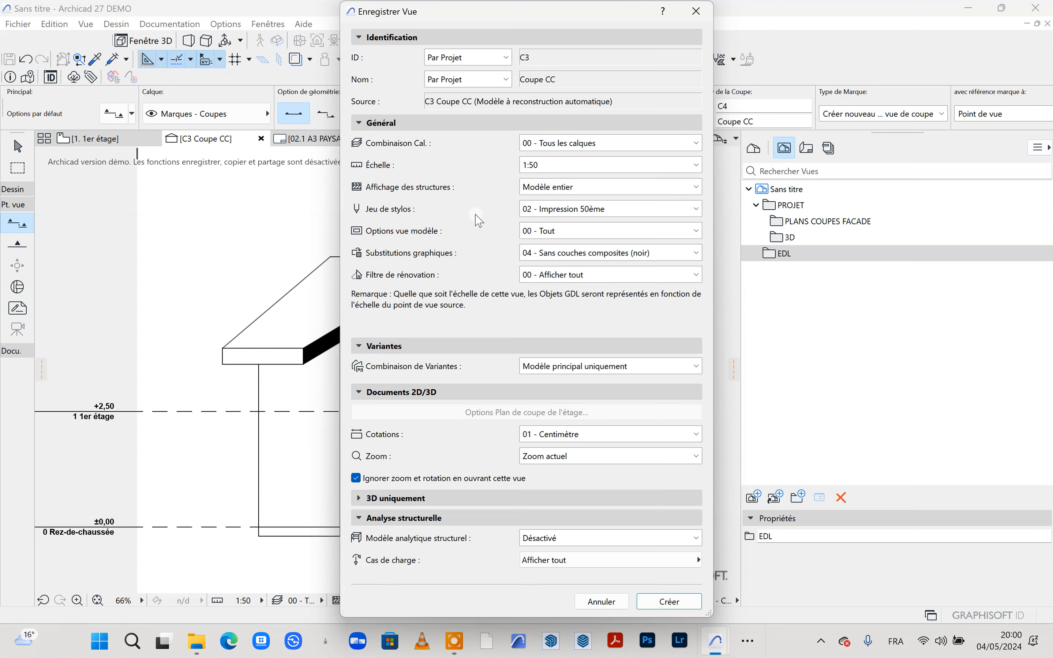
left_click(506, 81)
left_click(483, 111)
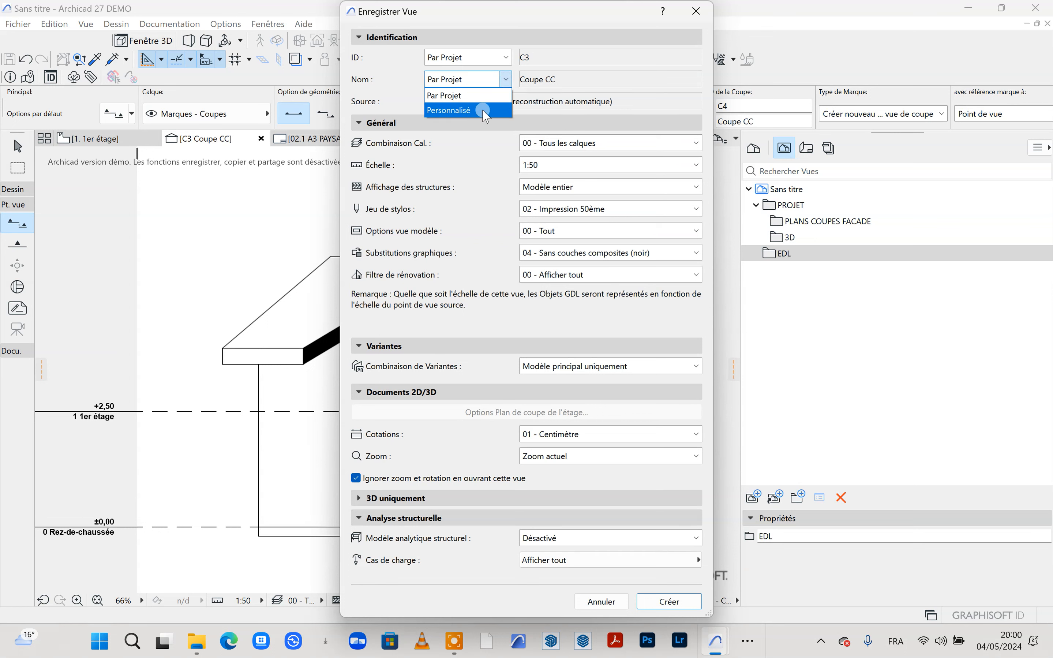
left_click(567, 80)
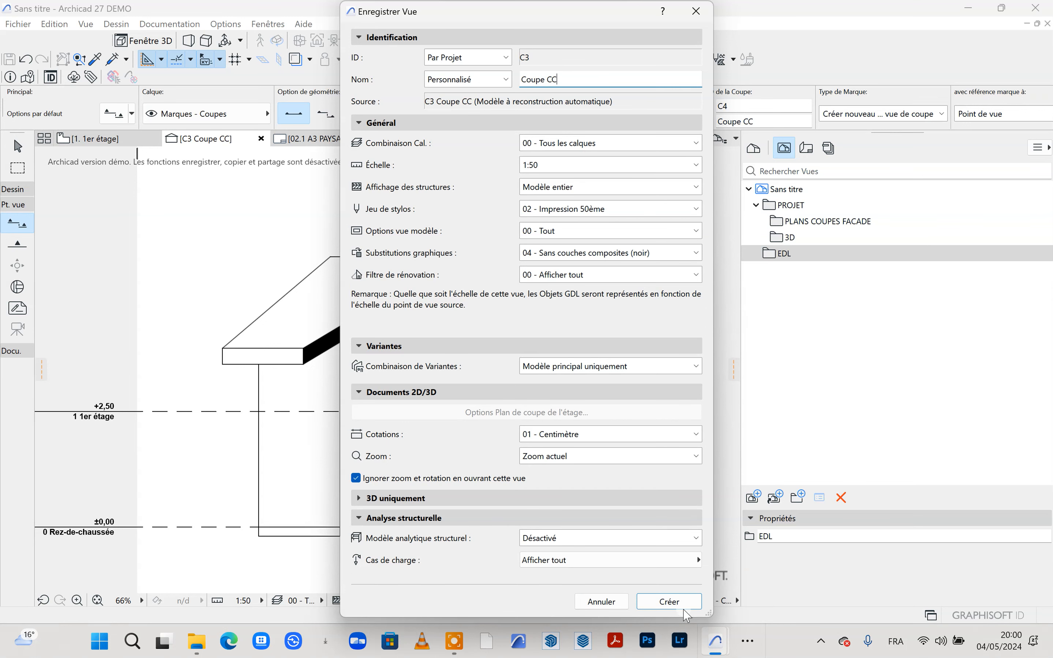
left_click(669, 603)
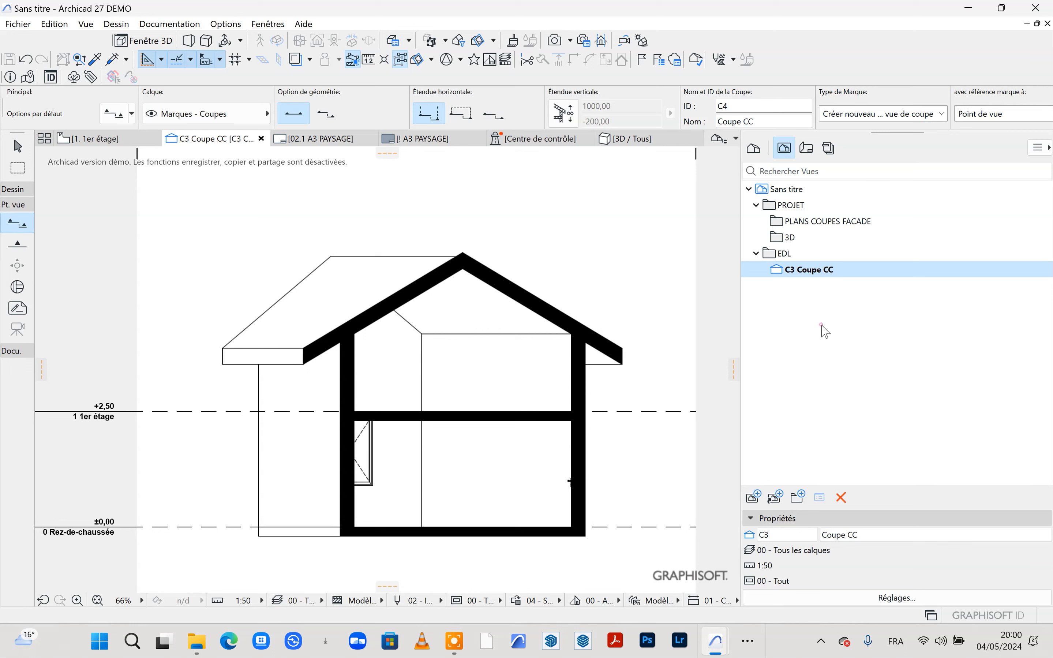
Review the saved section view and select the layout 02.1 A3 PAYSAGE in the 02 EDL folder of the layout book
left_click(783, 150)
left_click(805, 272)
left_click(531, 302)
left_click(806, 271)
left_click(806, 149)
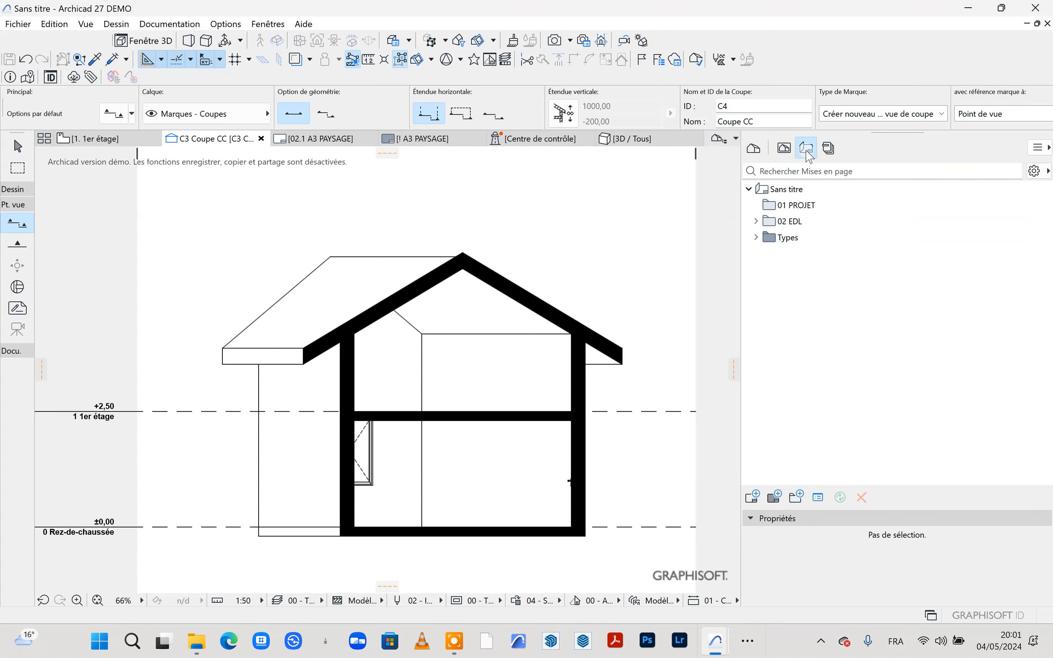
left_click(756, 221)
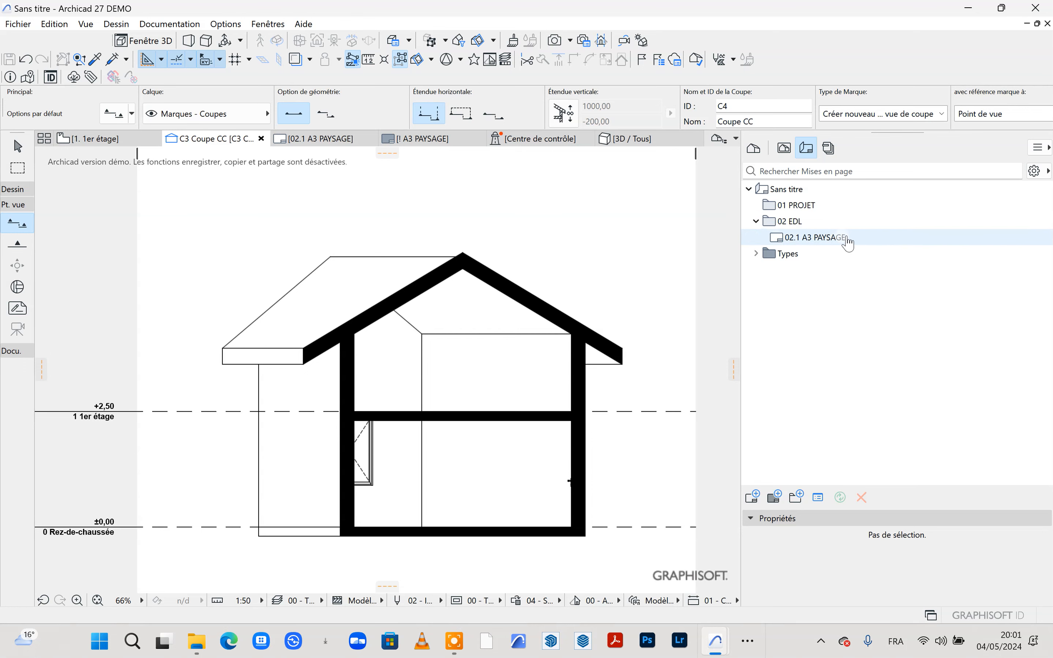
left_click(807, 237)
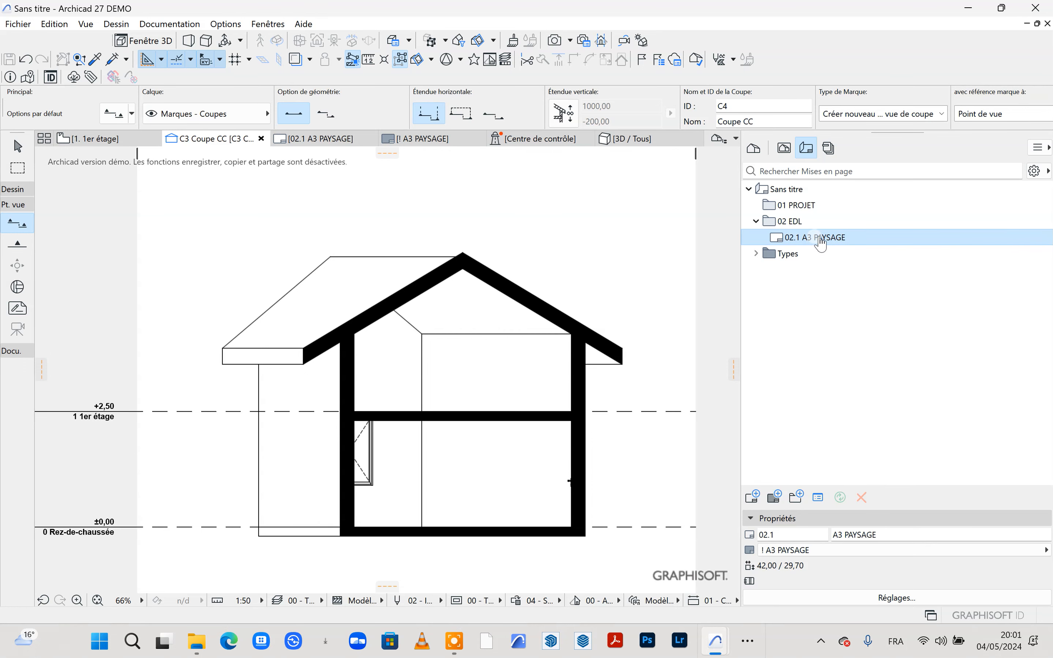
Rename the layout 02.1 A3 PAYSAGE in the 02 EDL folder as COUPE CC
right_click(821, 244)
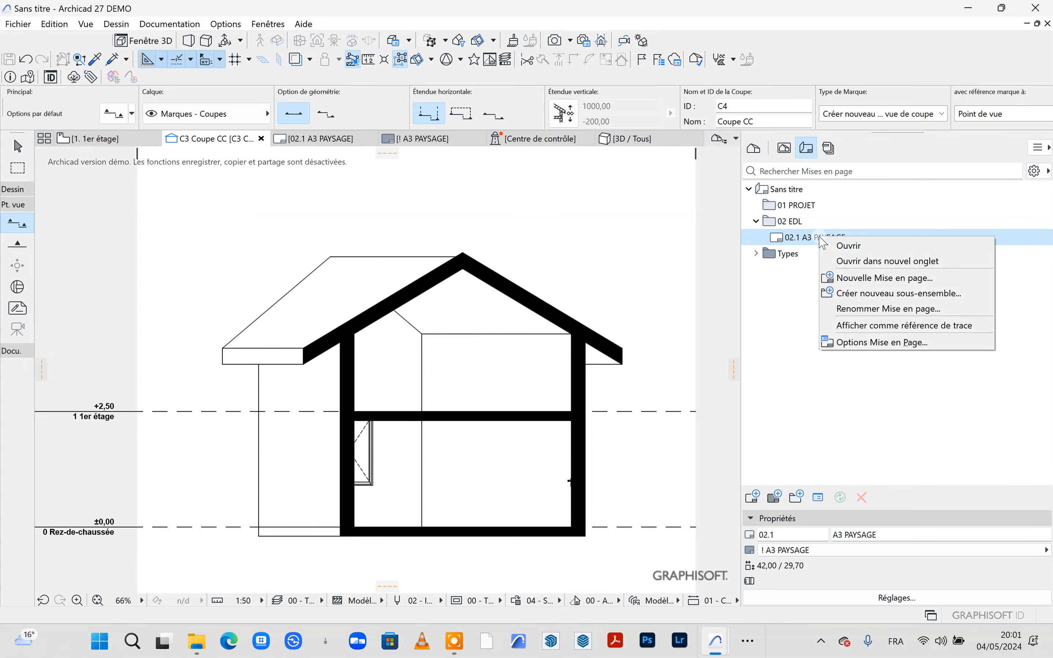
left_click(848, 342)
left_click_drag(526, 200, 467, 203)
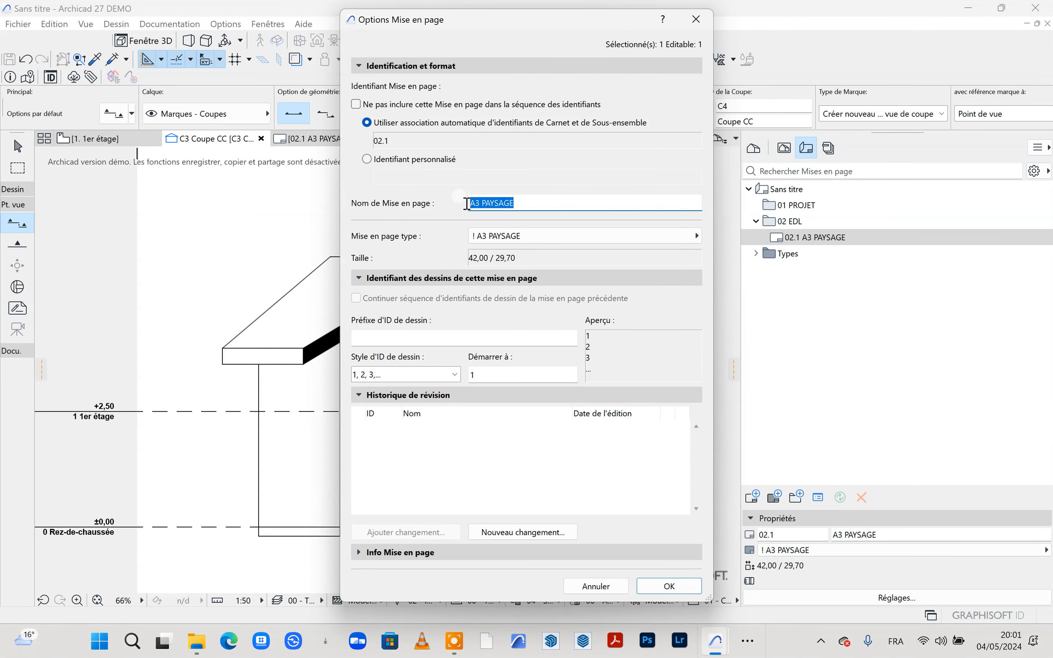
type("COUPE CC")
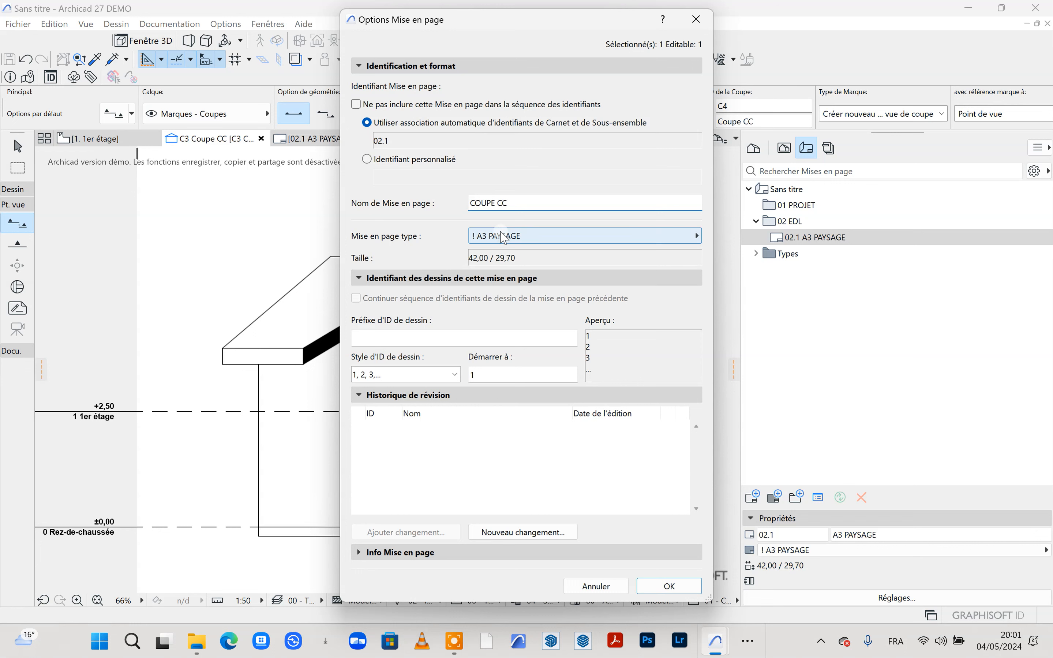
left_click(673, 591)
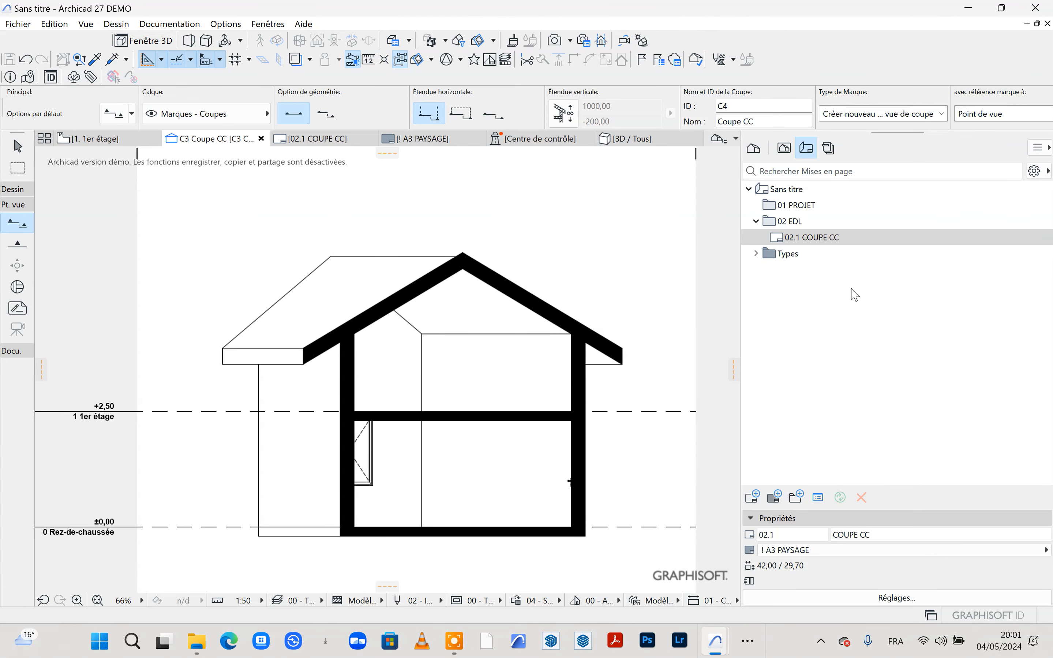
Open the layout 02.1 COUPE CC and place the EDL view C3 Coupe CC at the centre of the sheet
left_click(832, 239)
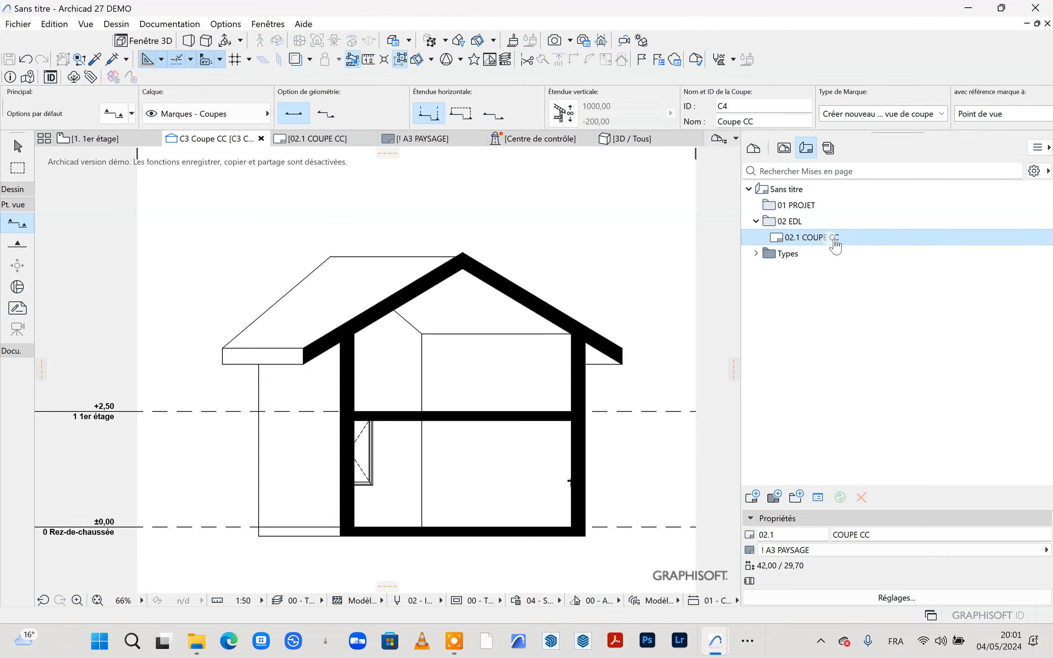
double_click(817, 239)
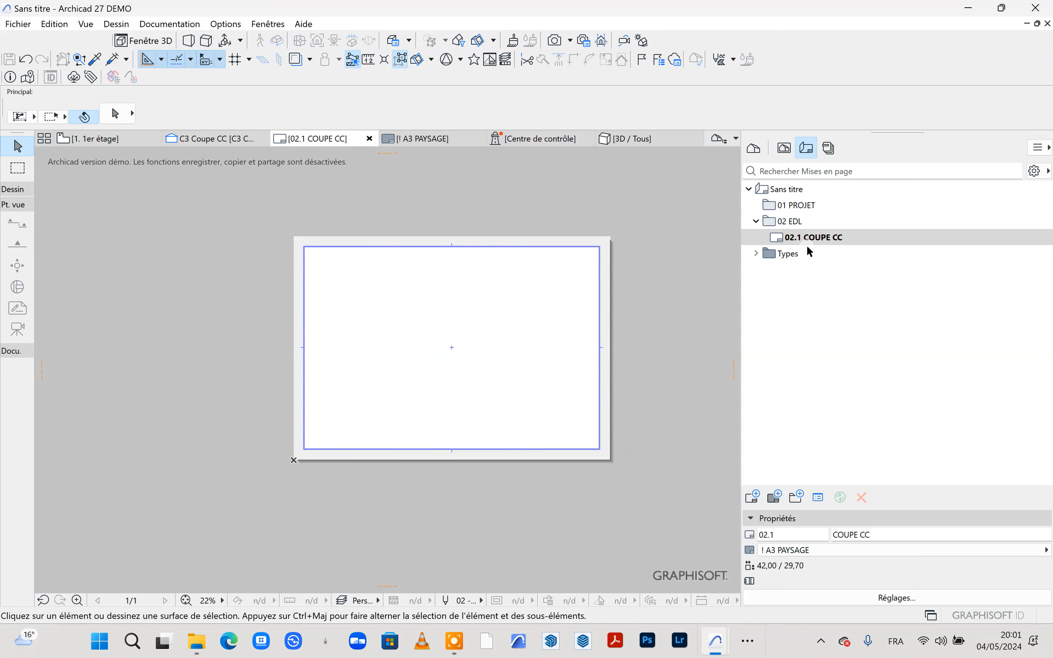
left_click(828, 293)
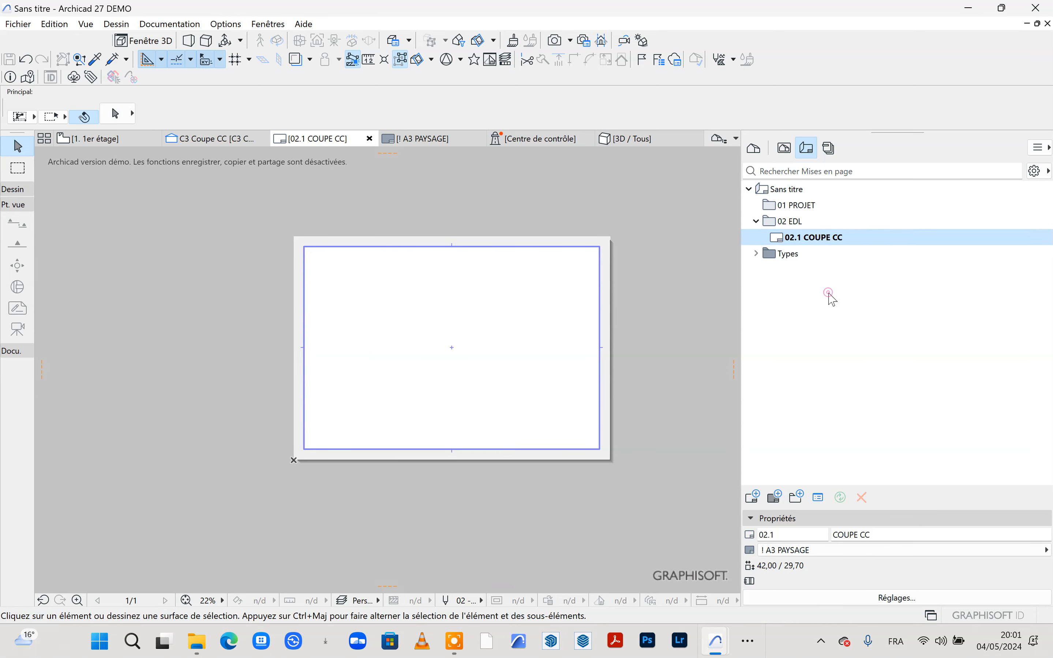
left_click(786, 152)
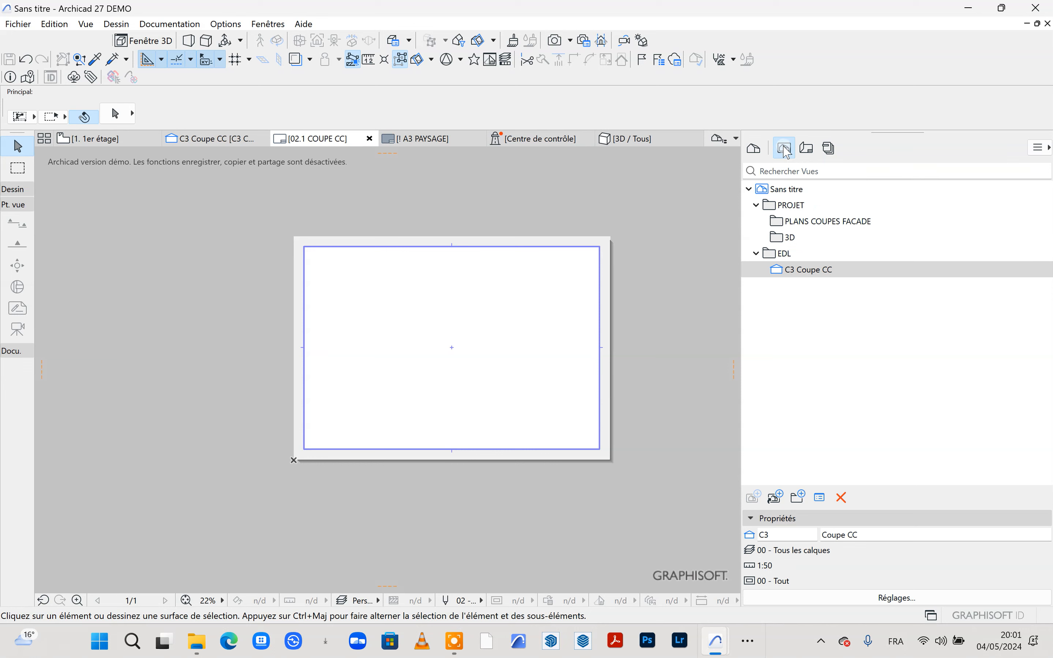
mouse_move(788, 278)
left_mouse_down()
mouse_move(804, 272)
mouse_move(718, 281)
mouse_move(526, 351)
mouse_move(453, 347)
left_mouse_up()
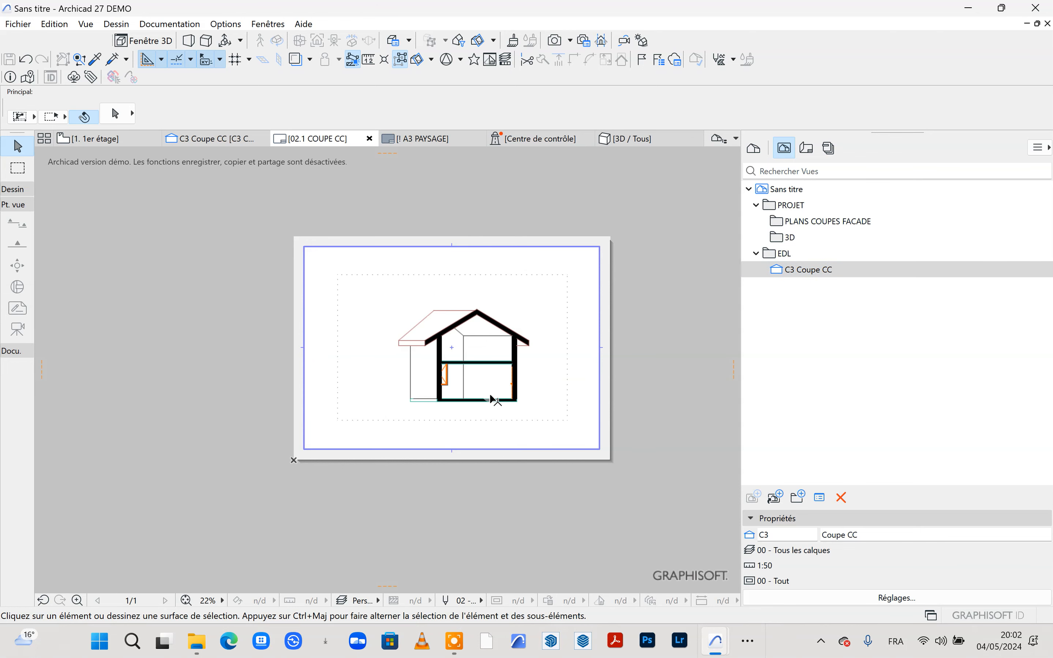
scroll(534, 459, "up", 2)
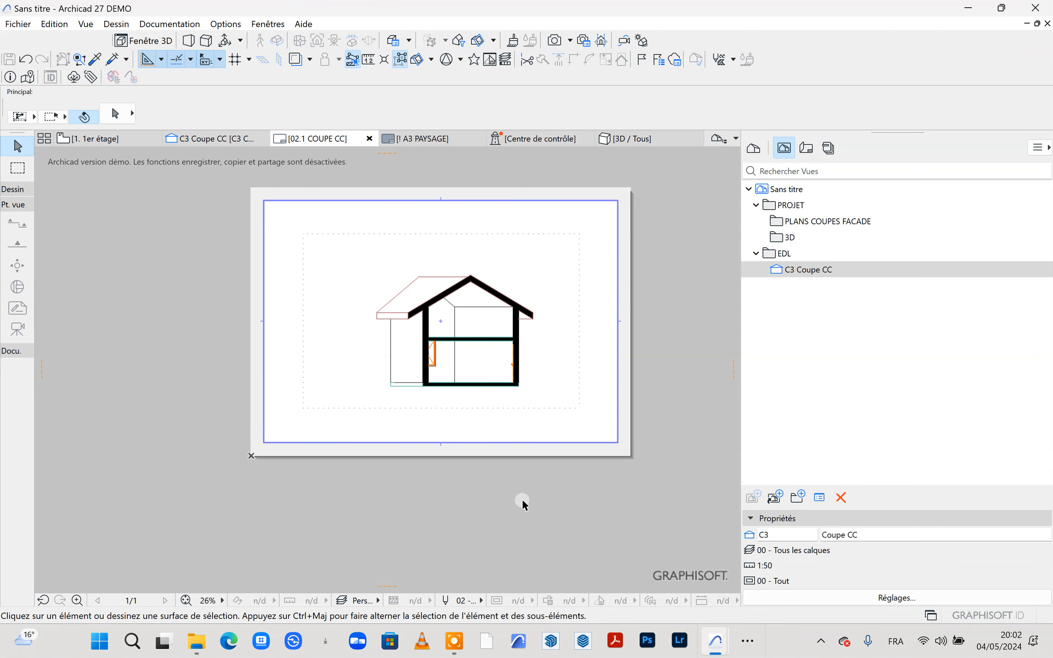
scroll(522, 529, "up", 2)
scroll(517, 535, "down", 1)
middle_click_drag(479, 391, 476, 460)
Set the pen set of the section drawing placed on the layout to "02 - Impression 50ème"
left_click(404, 254)
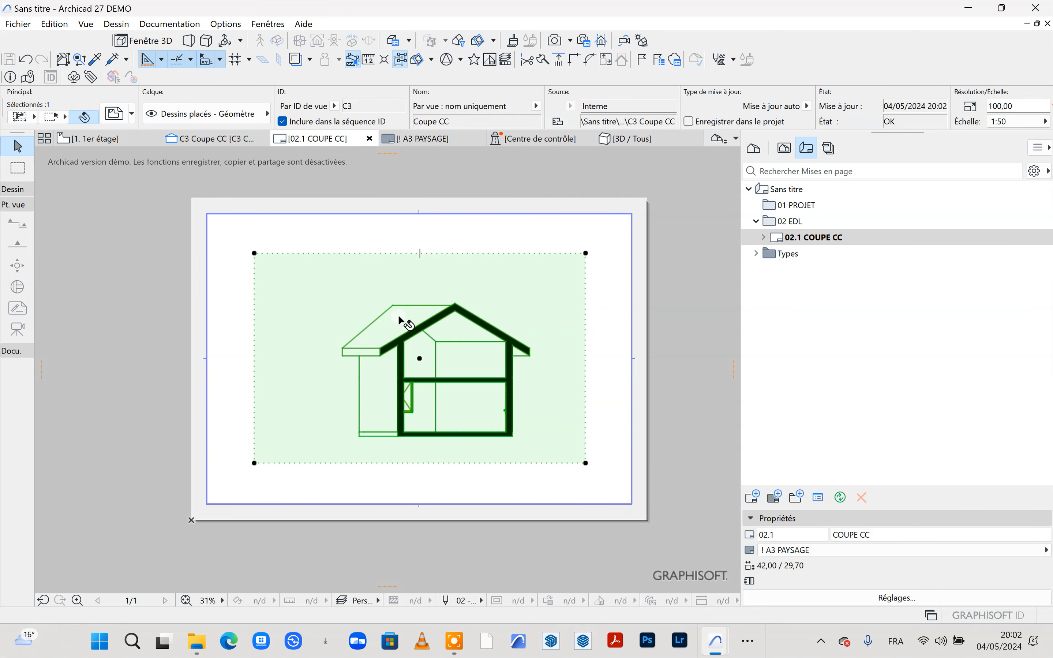
left_click(615, 290)
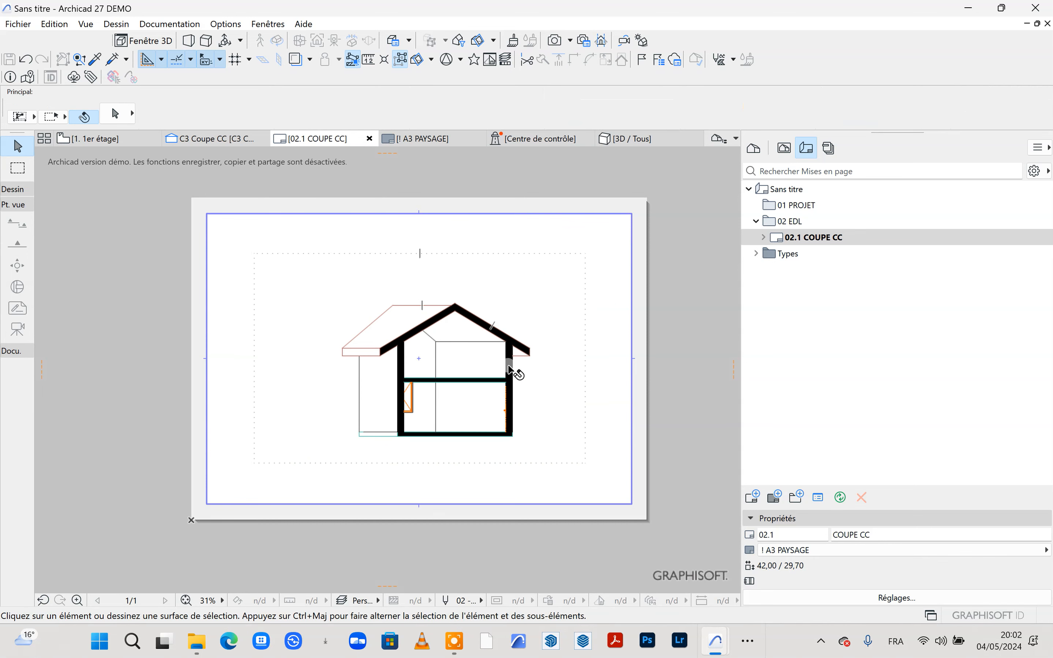
left_click(409, 252)
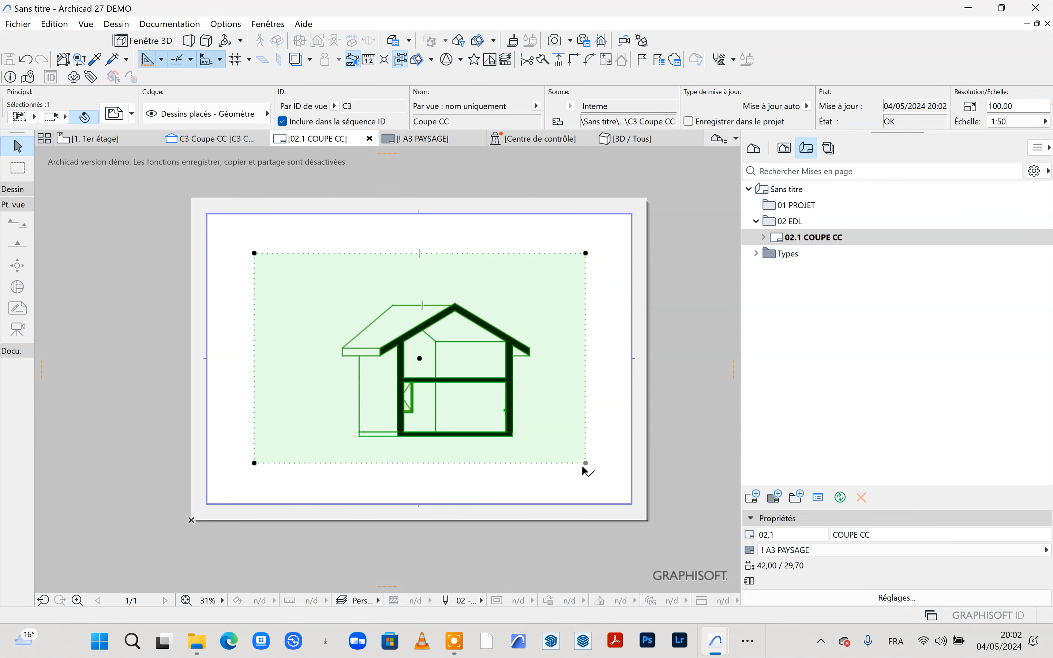
right_click(320, 261)
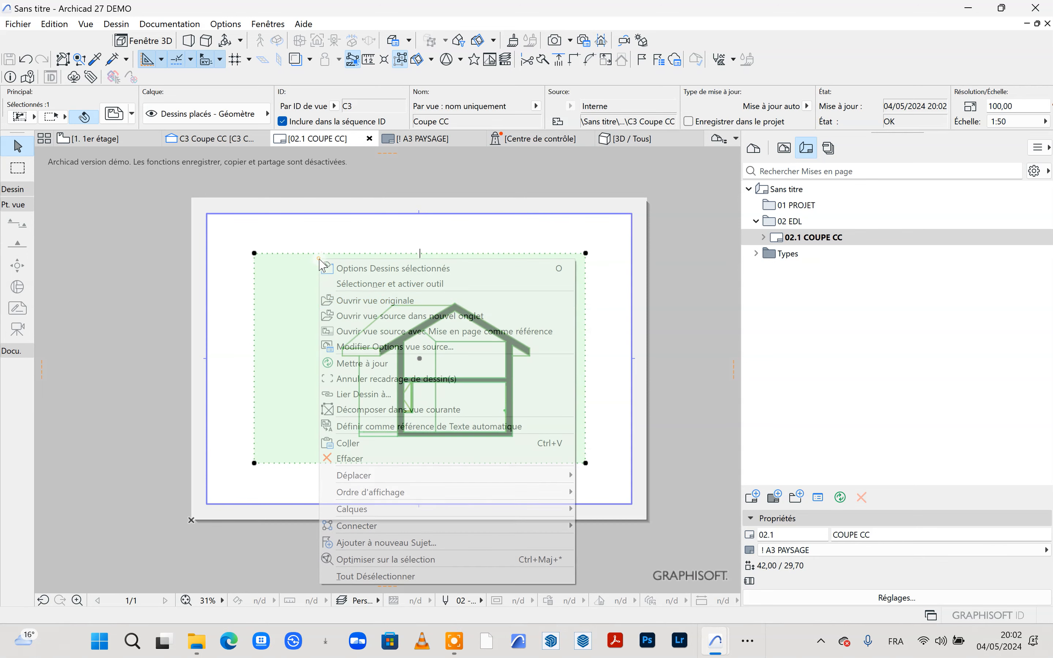
left_click(390, 269)
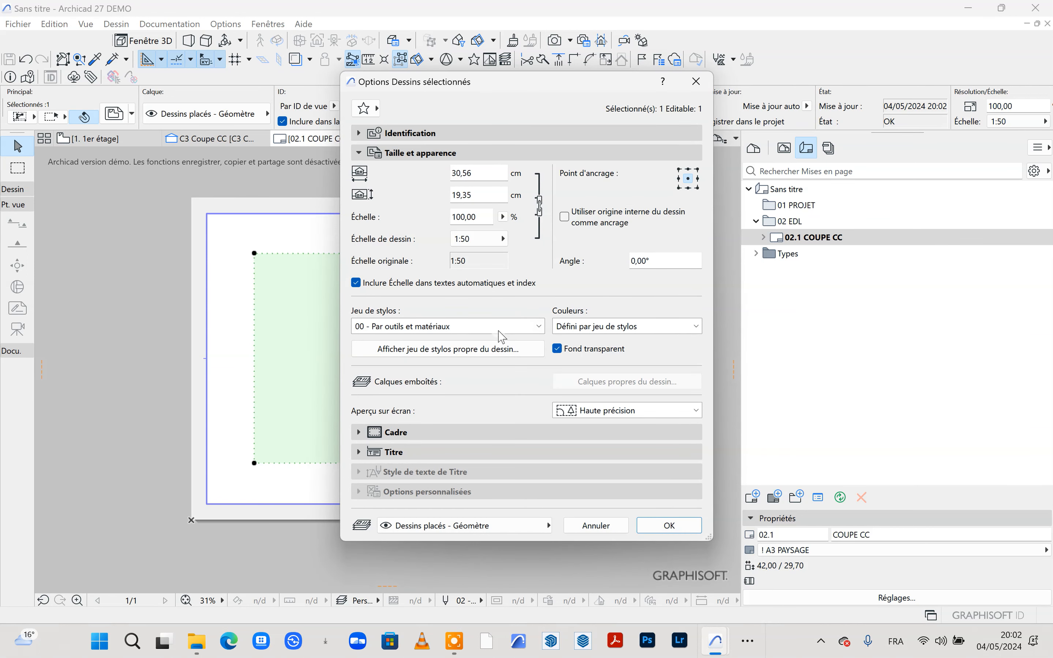
left_click(513, 327)
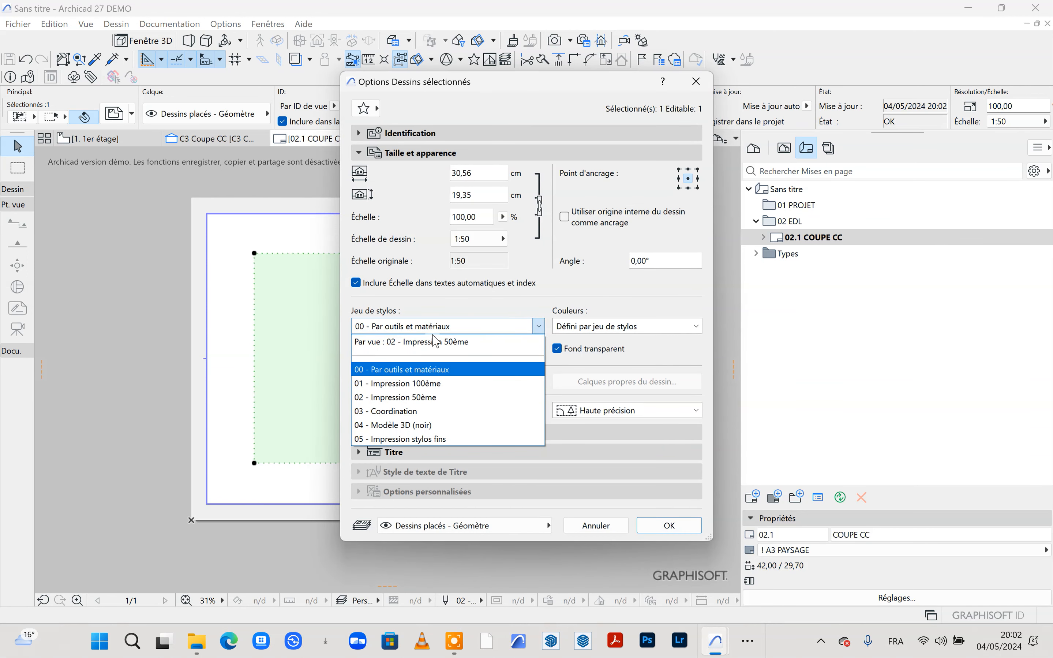
left_click(423, 399)
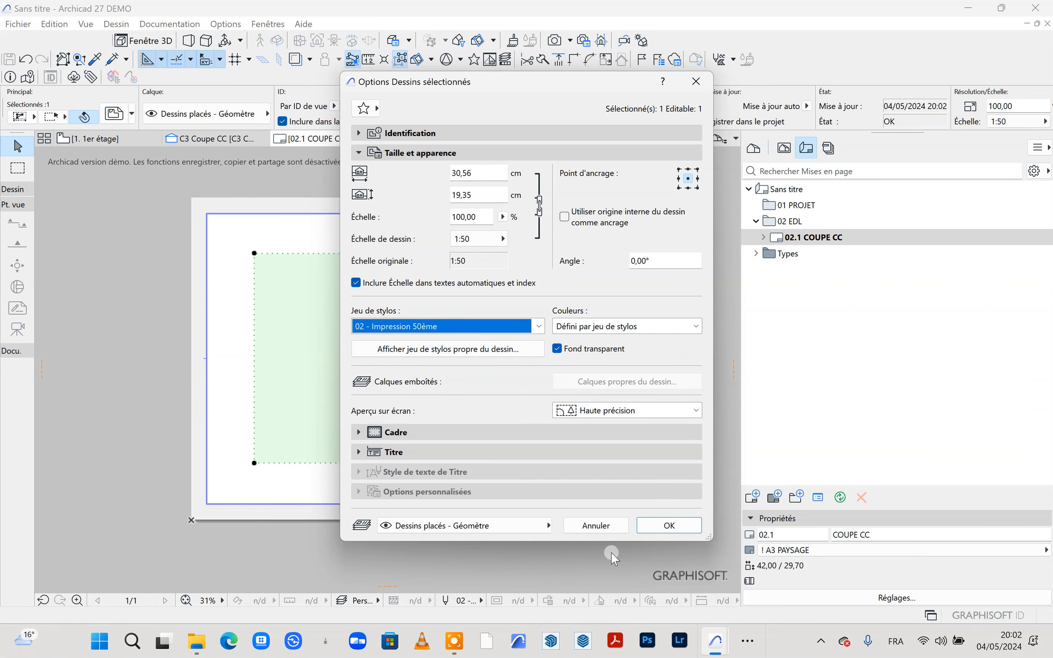
left_click(669, 525)
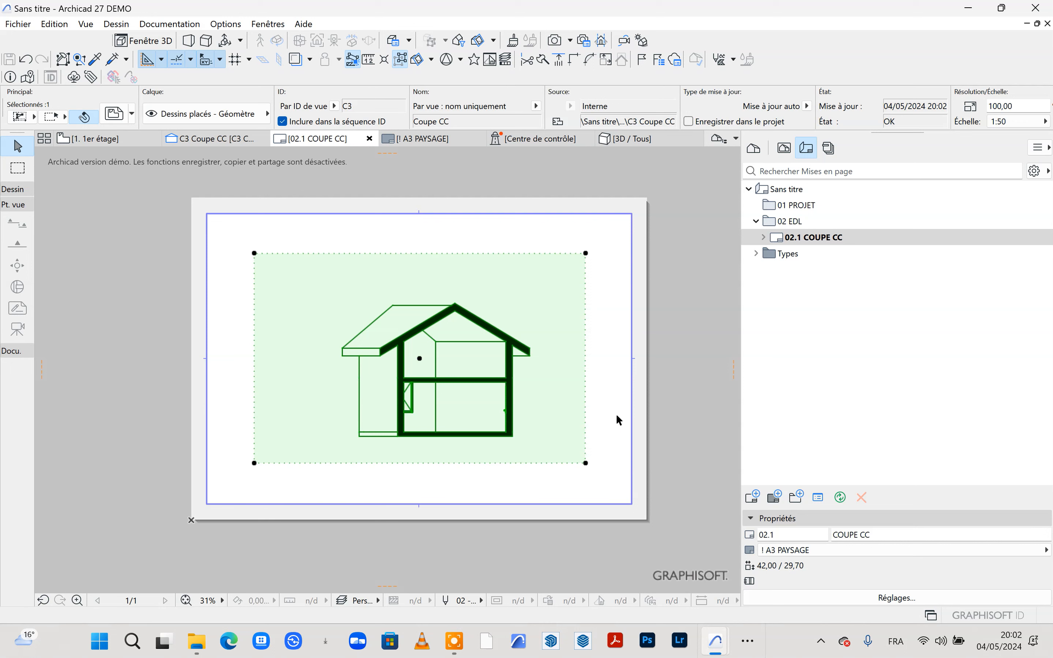
left_click(626, 389)
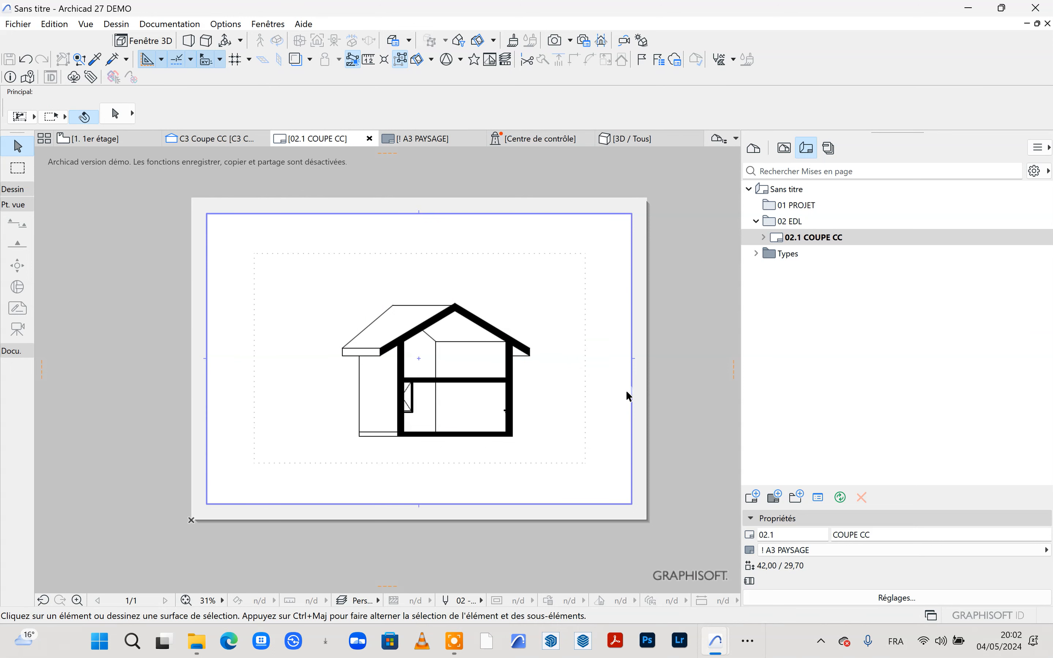
scroll(475, 433, "up", 2)
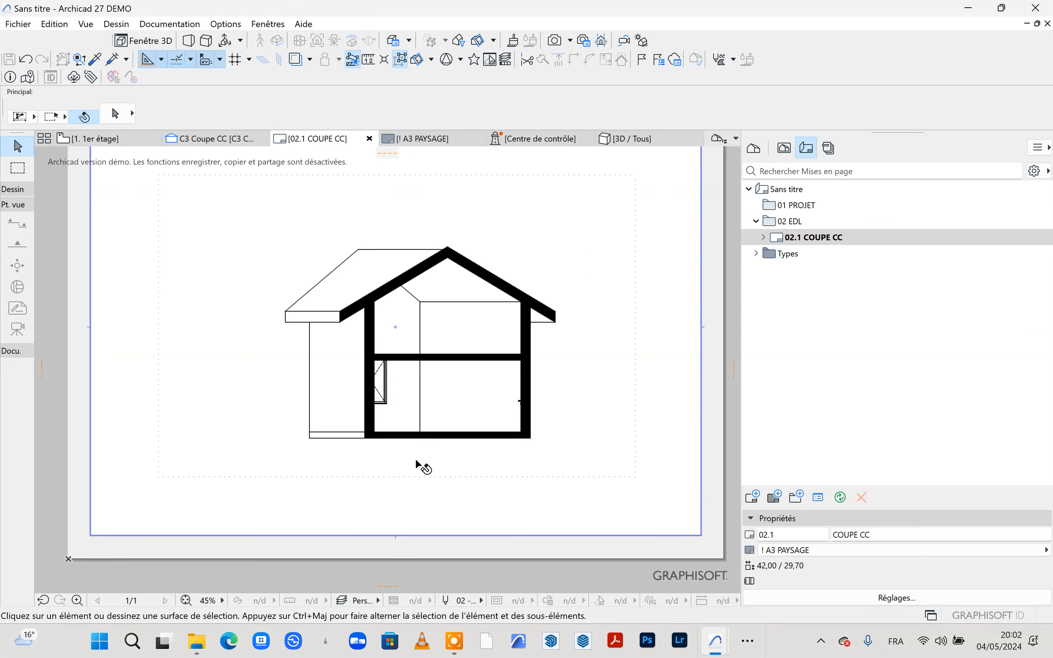
scroll(416, 461, "down", 2)
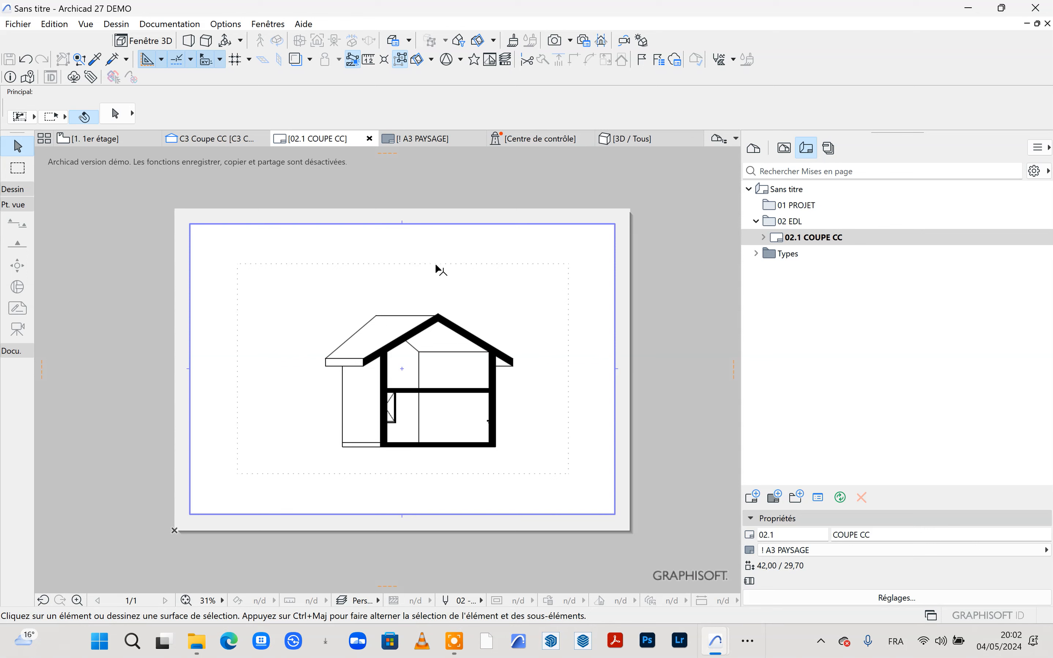
left_click(490, 449)
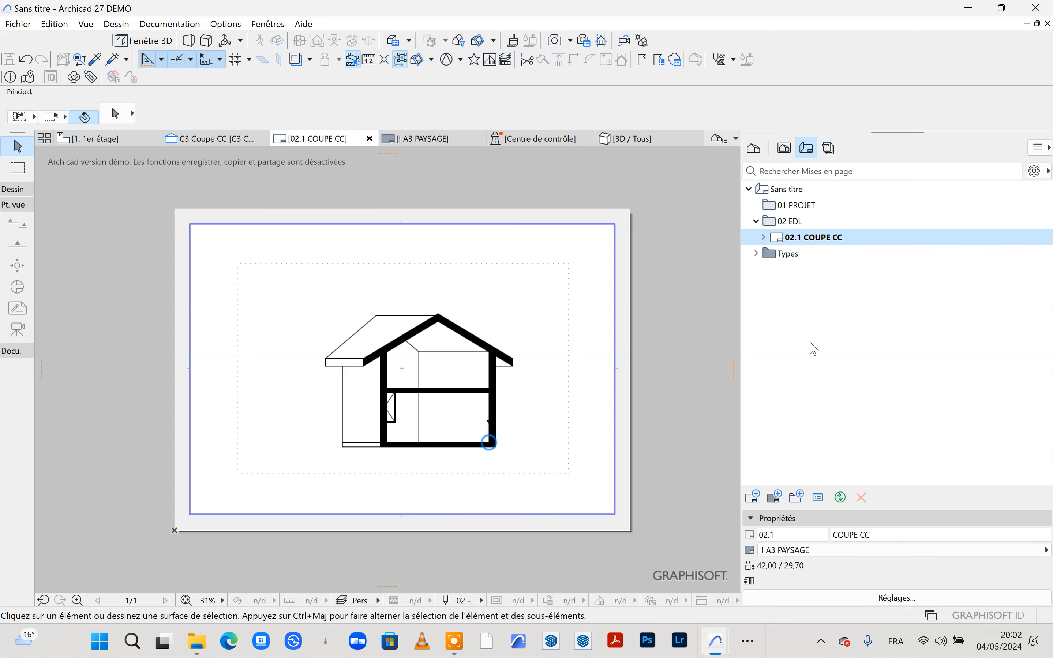
Set a custom scale of 1:33 in the view settings of C3 Coupe CC in the EDL folder
left_click(785, 148)
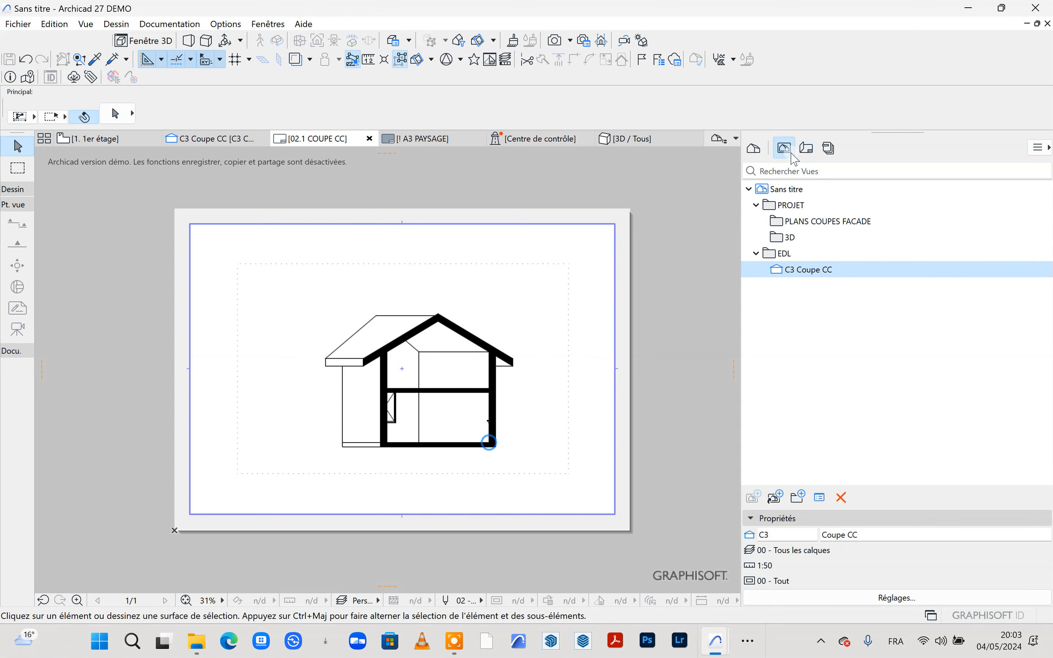
right_click(804, 271)
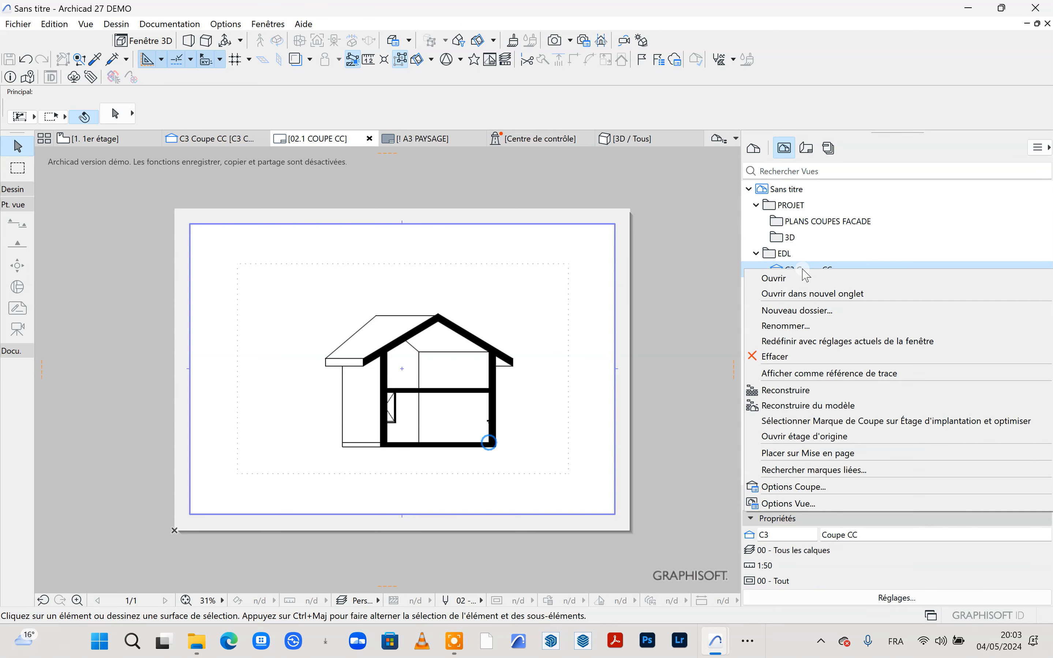
left_click(800, 503)
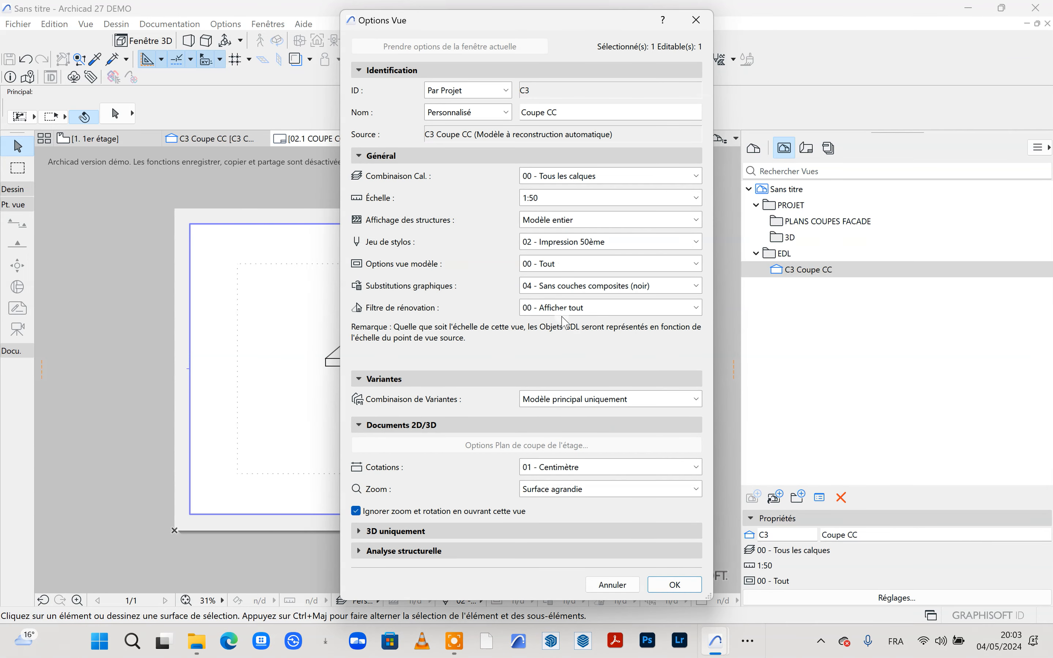
left_click(564, 200)
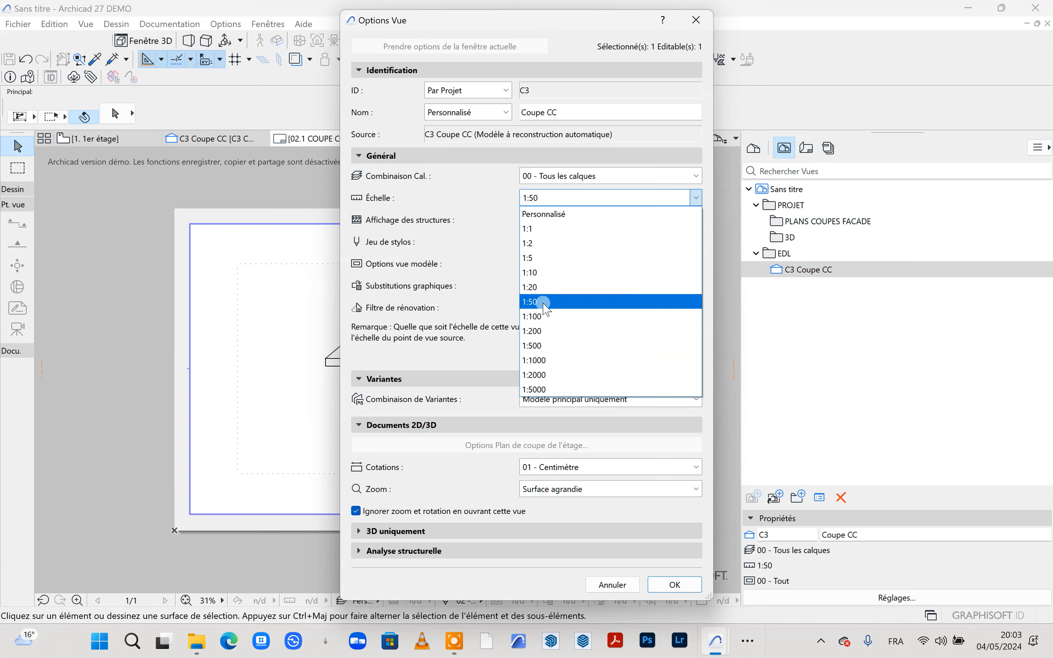
left_click(550, 213)
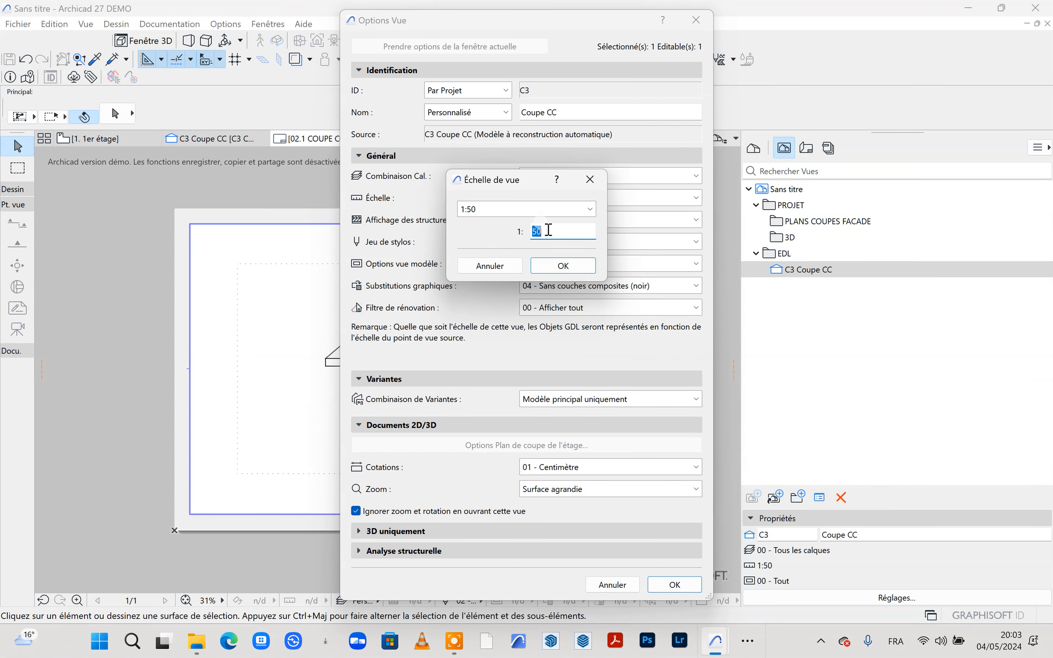
type("33")
left_click(564, 267)
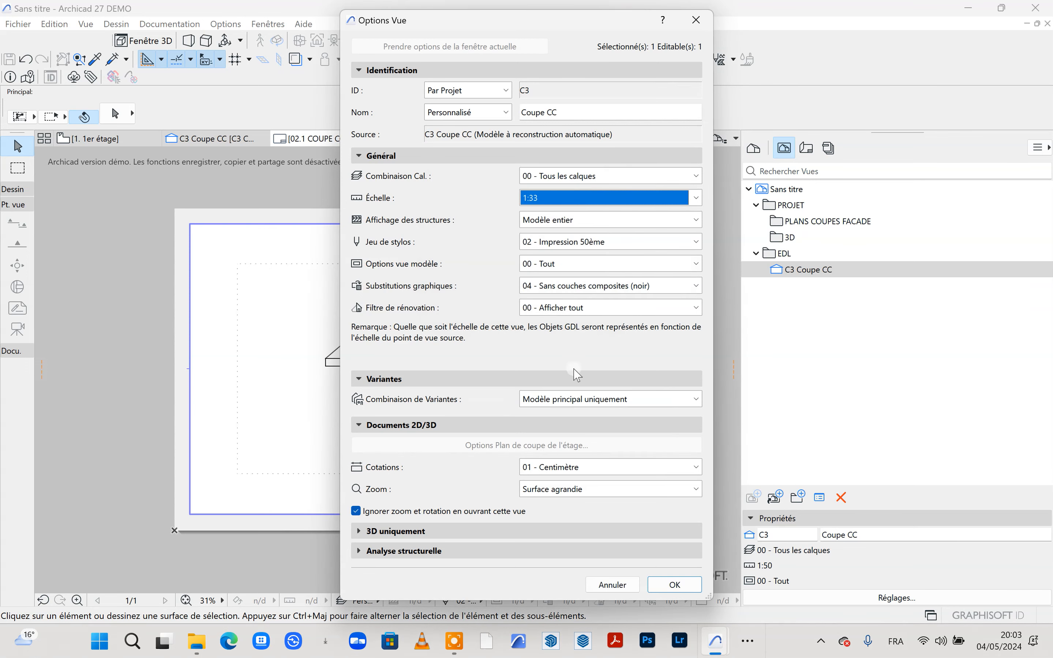
left_click(675, 585)
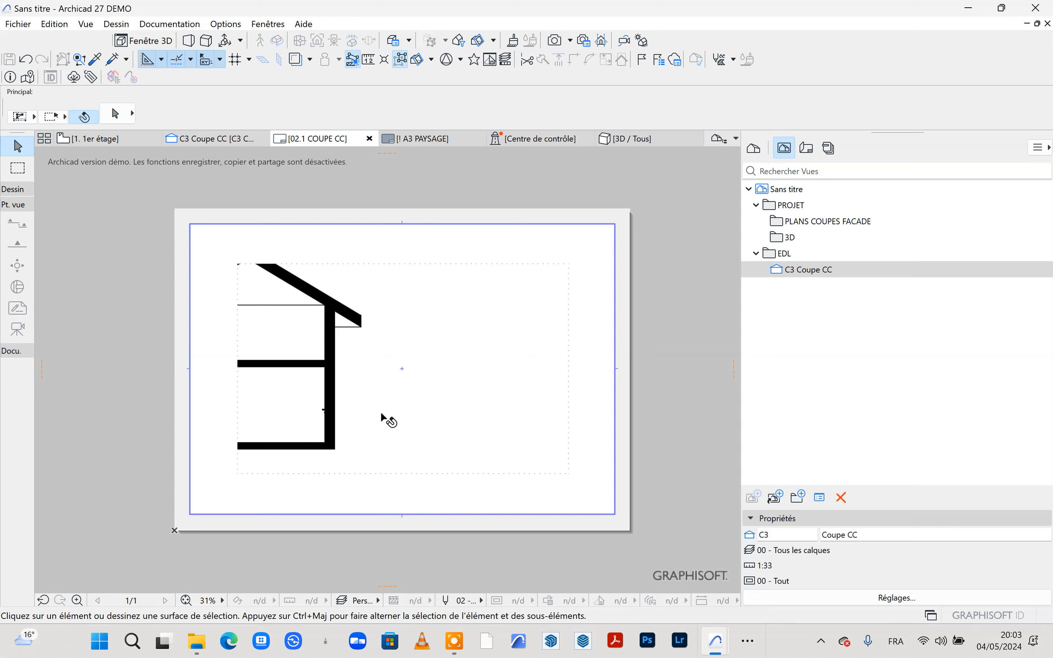
Select the section drawing placed on layout 02.1 COUPE CC and shift its content within the frame until the whole house section is framed
left_click(807, 149)
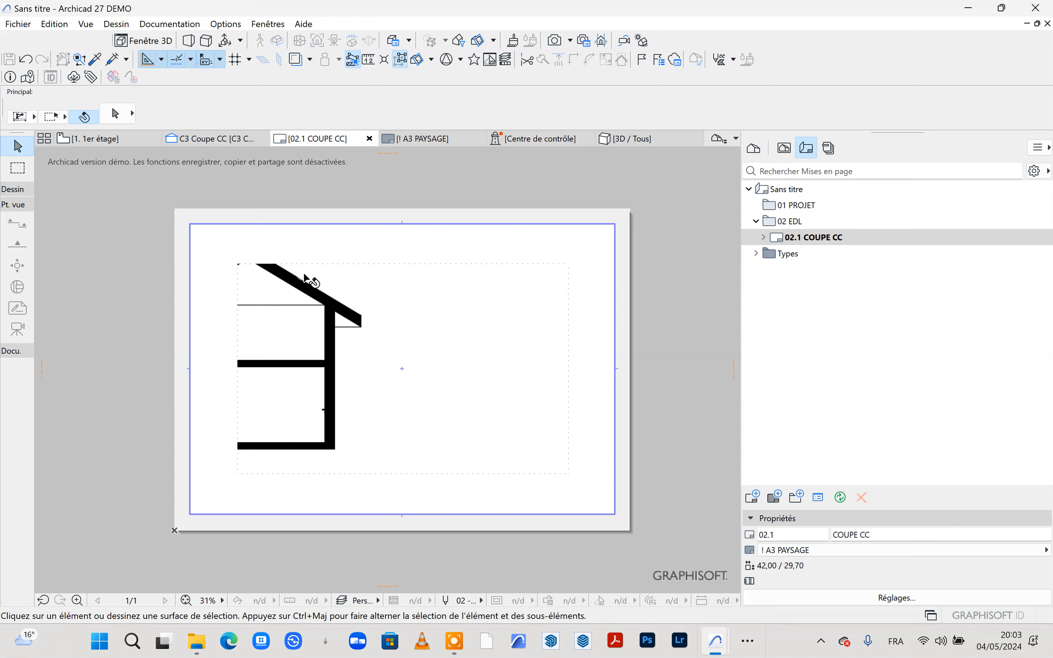
left_click(405, 266)
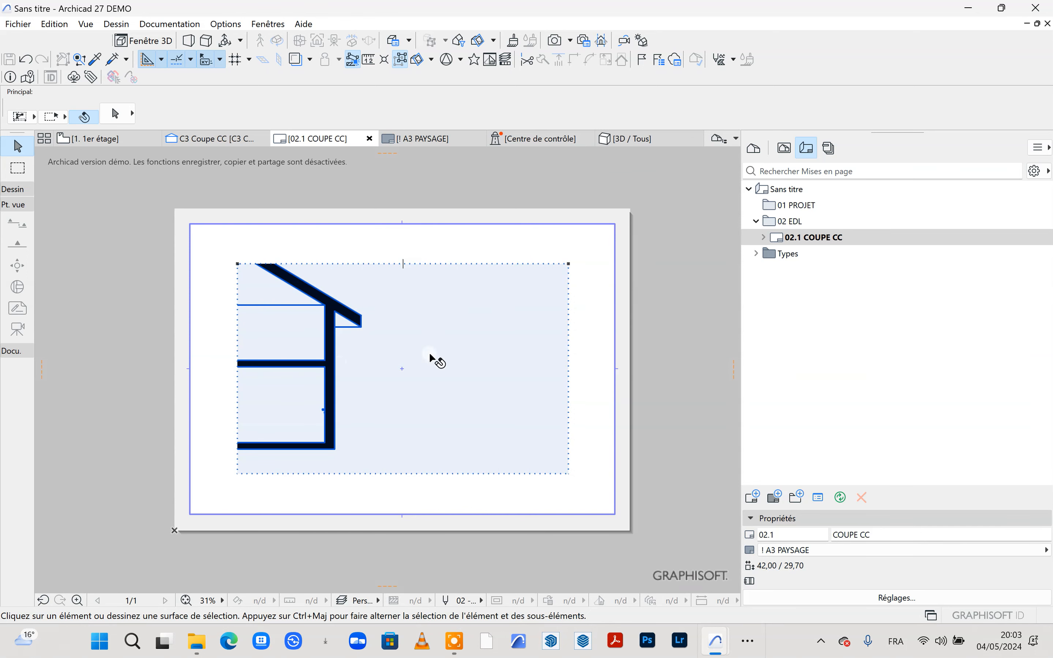
key("Escape")
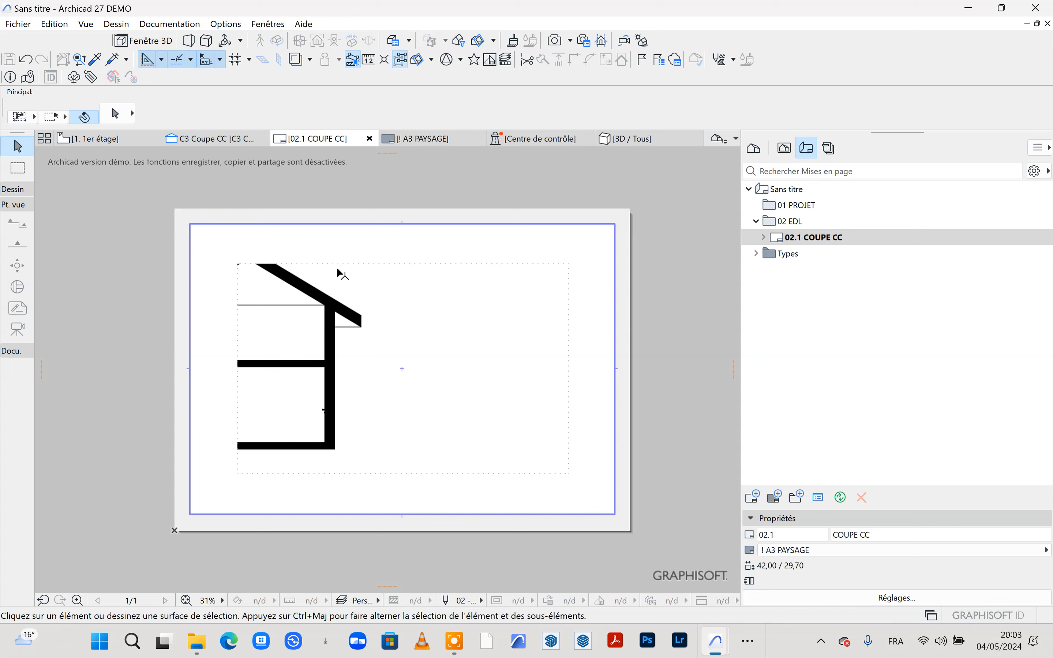
left_click(404, 371)
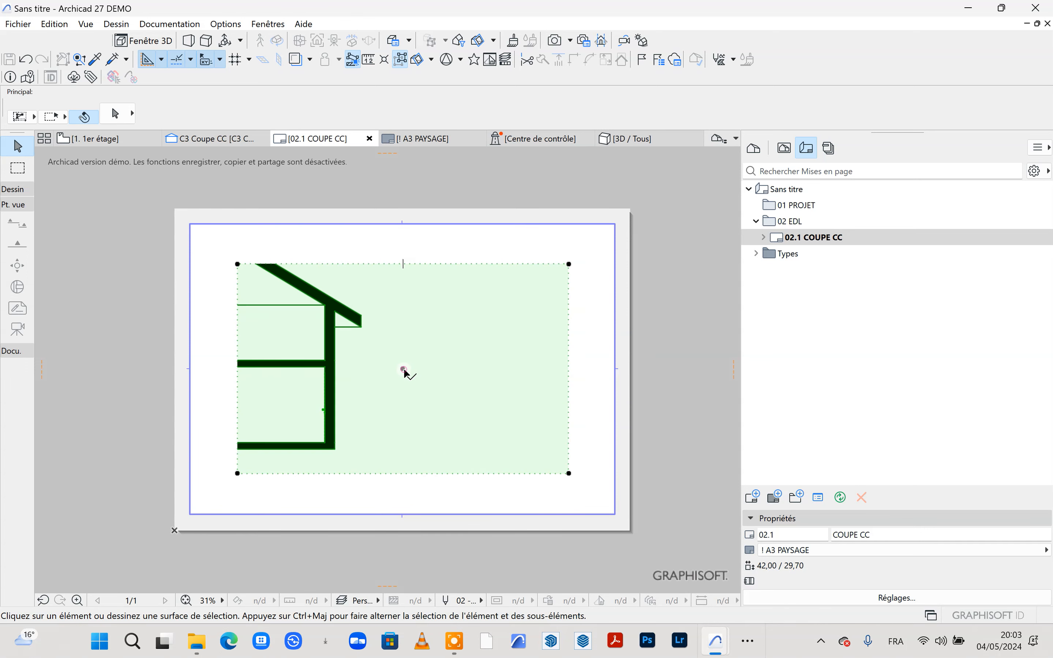
left_click(404, 371)
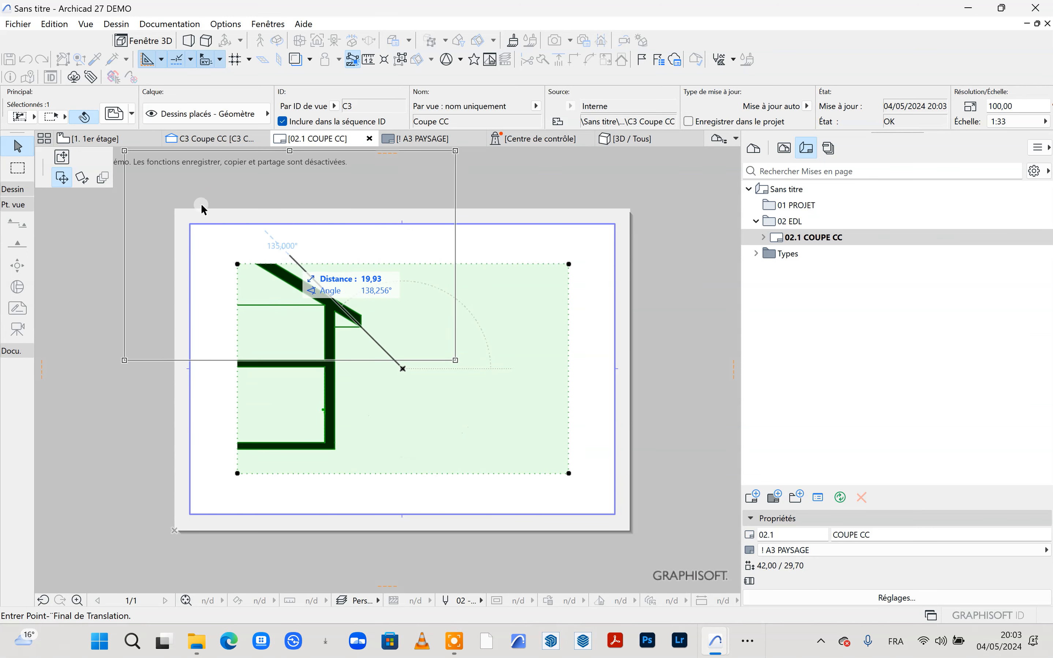
left_click(62, 159)
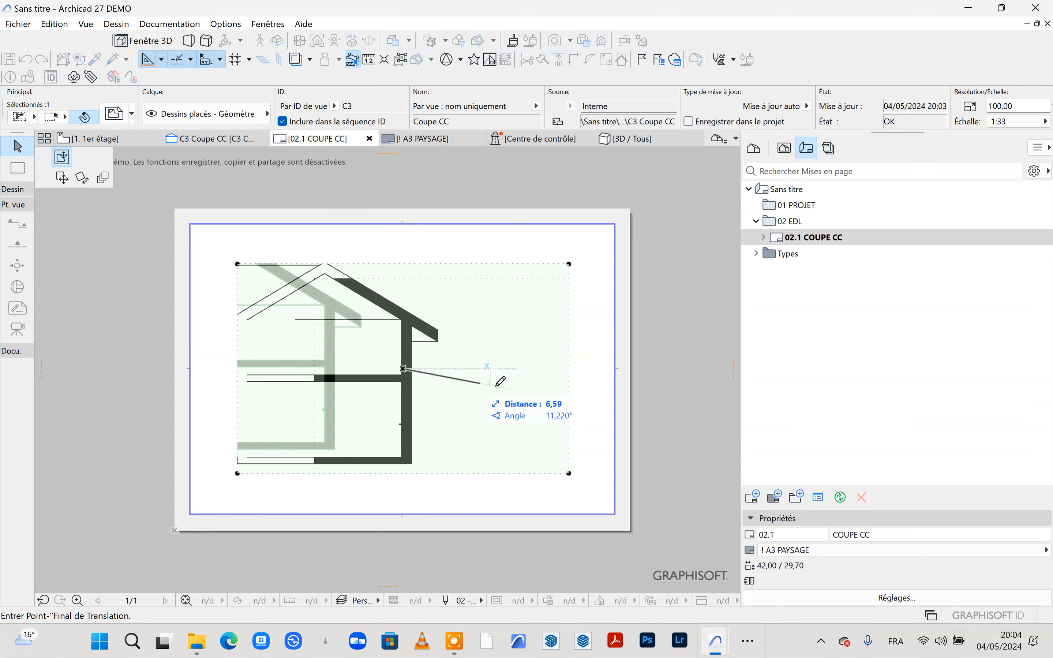
left_click(580, 388)
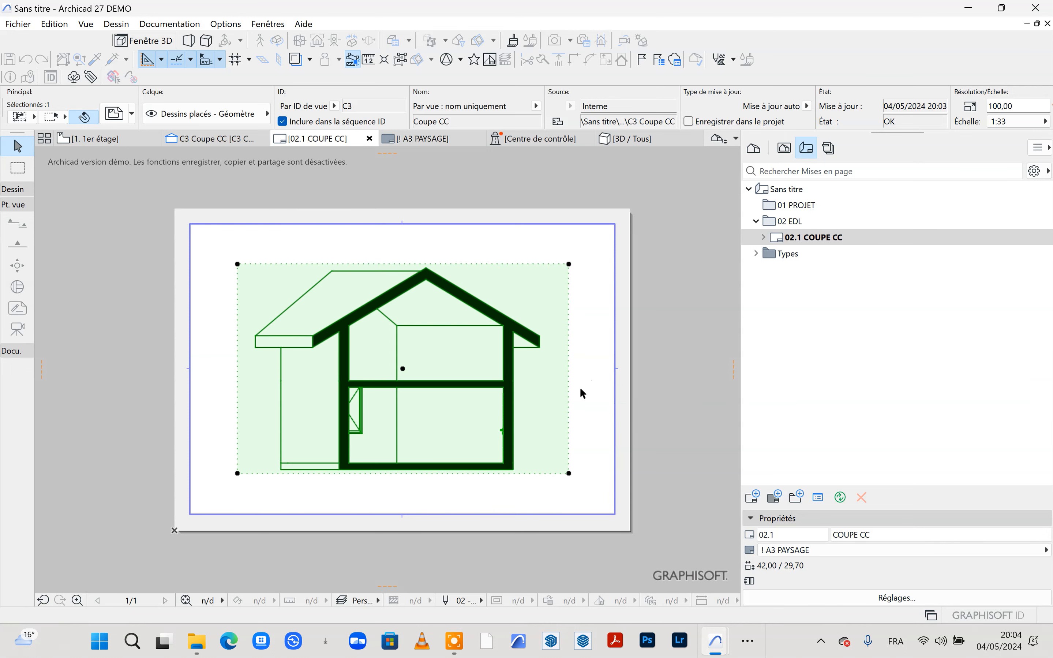
Try to enlarge the placed section drawing proportionally from its upper-right corner with the Stretch (Étirement) command, and undo the enlargement
left_click(569, 264)
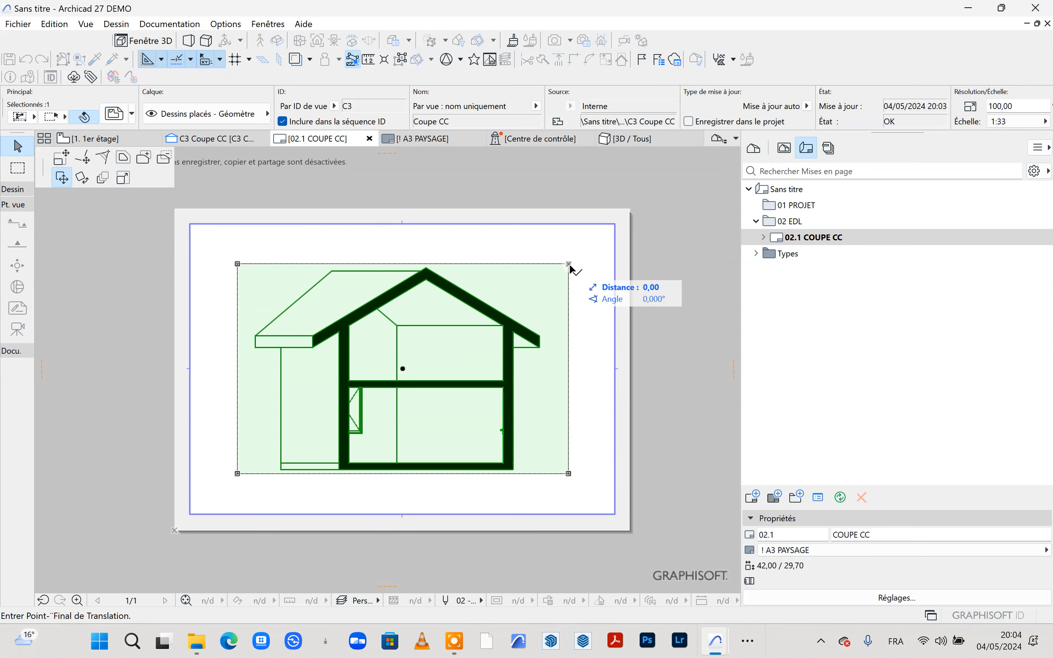
left_click(123, 179)
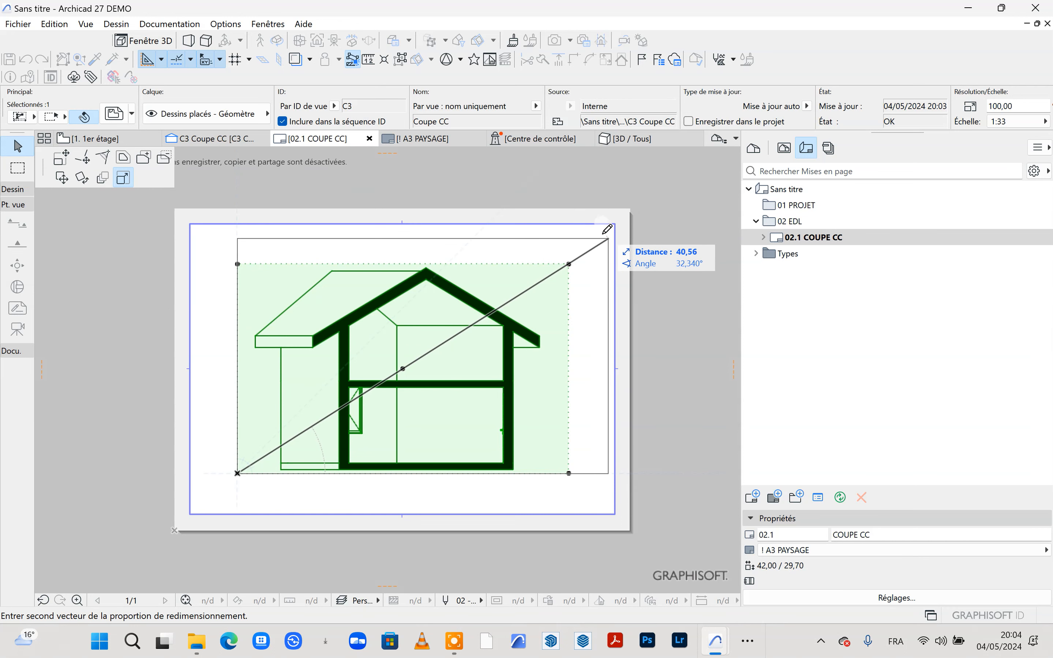
left_click(600, 239)
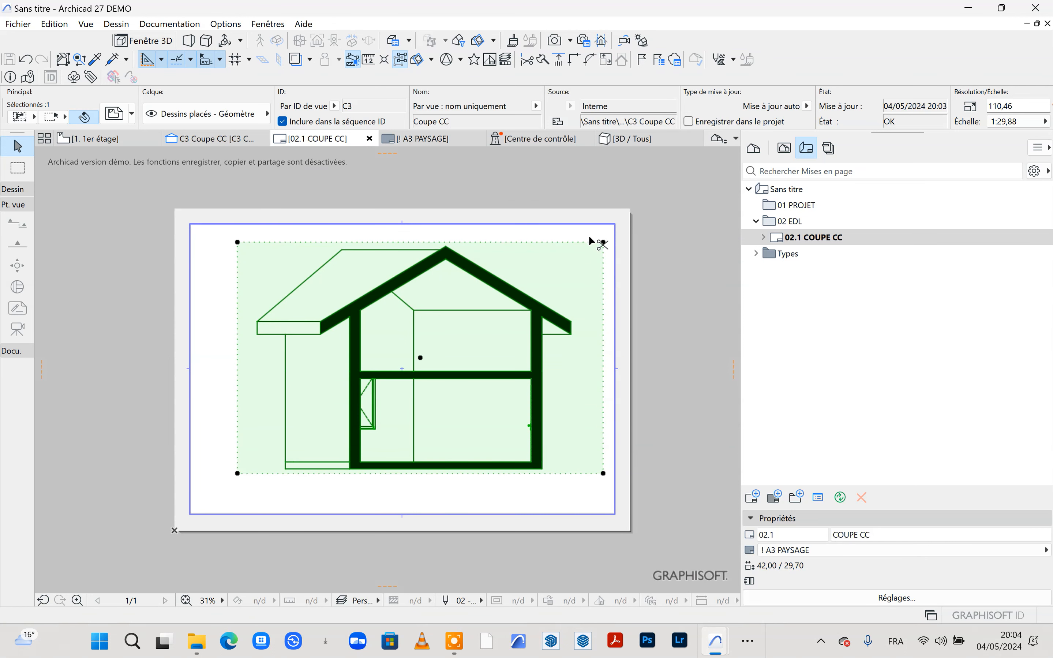
key("ctrl+z")
Extend the drawing frame without scaling it, to the sheet's upper-right margin corner and to the left margin slightly above the bottom margin
left_click(568, 264)
left_click(494, 356)
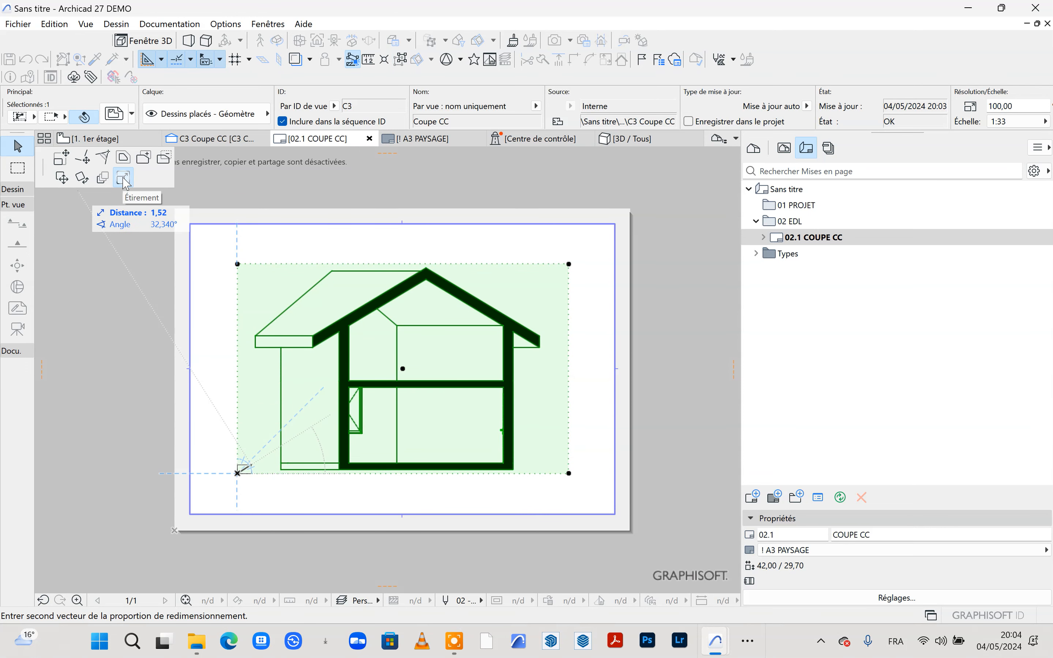
left_click(62, 158)
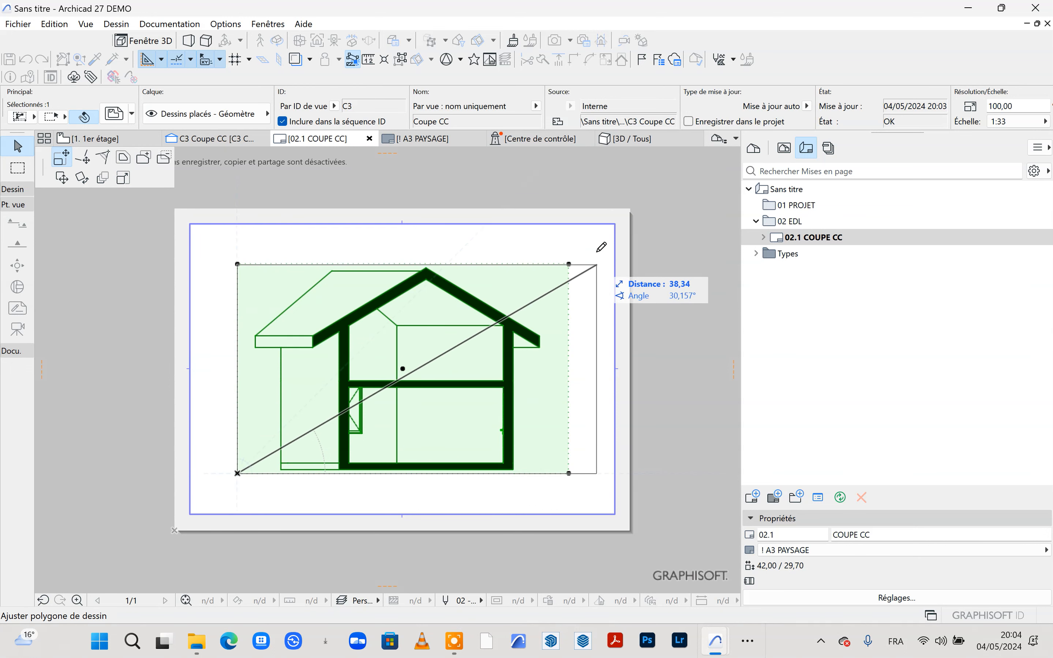
left_click(614, 224)
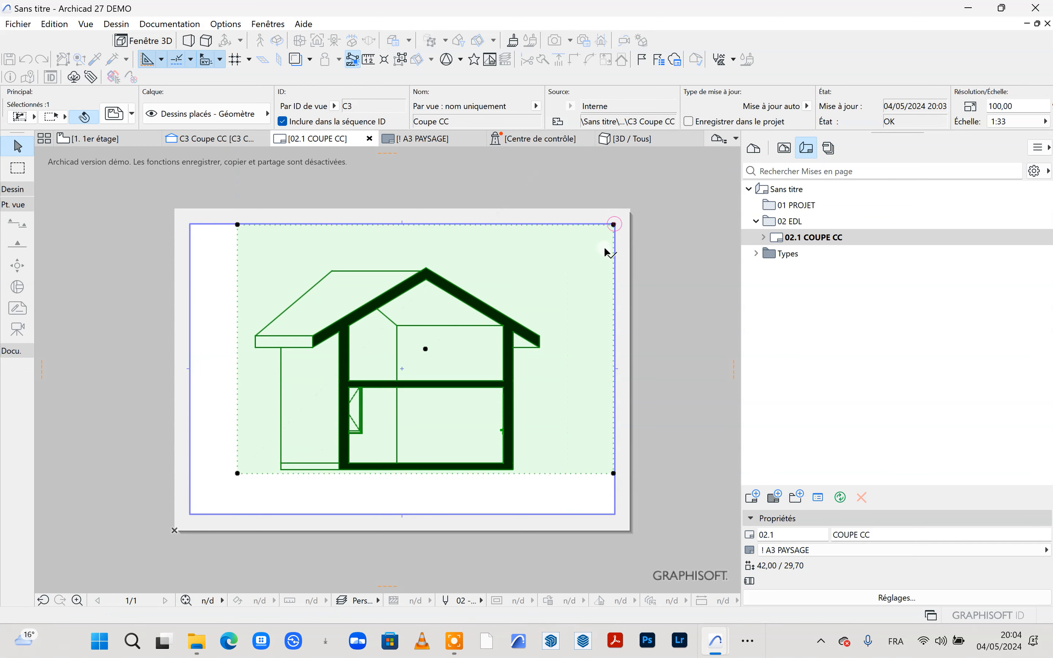
left_click(238, 473)
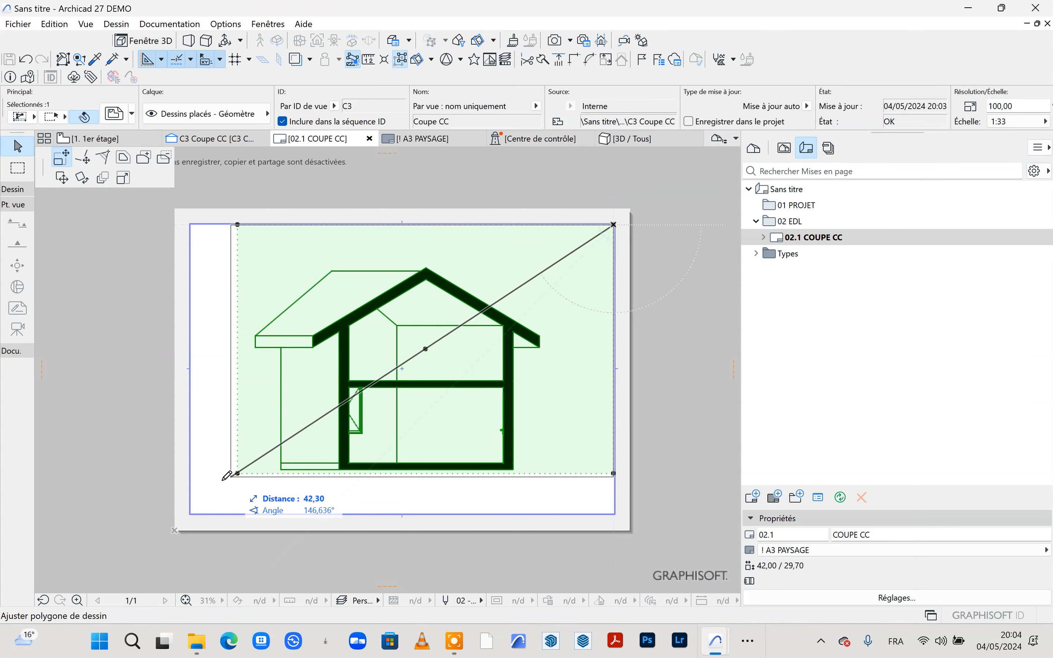
left_click(190, 490)
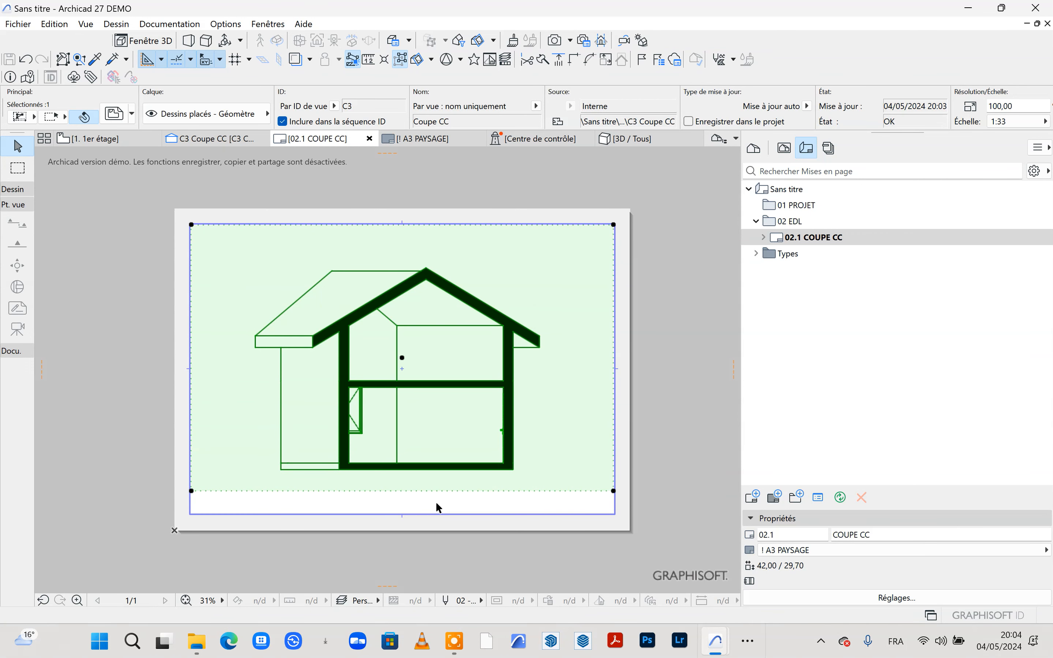
left_click(437, 501)
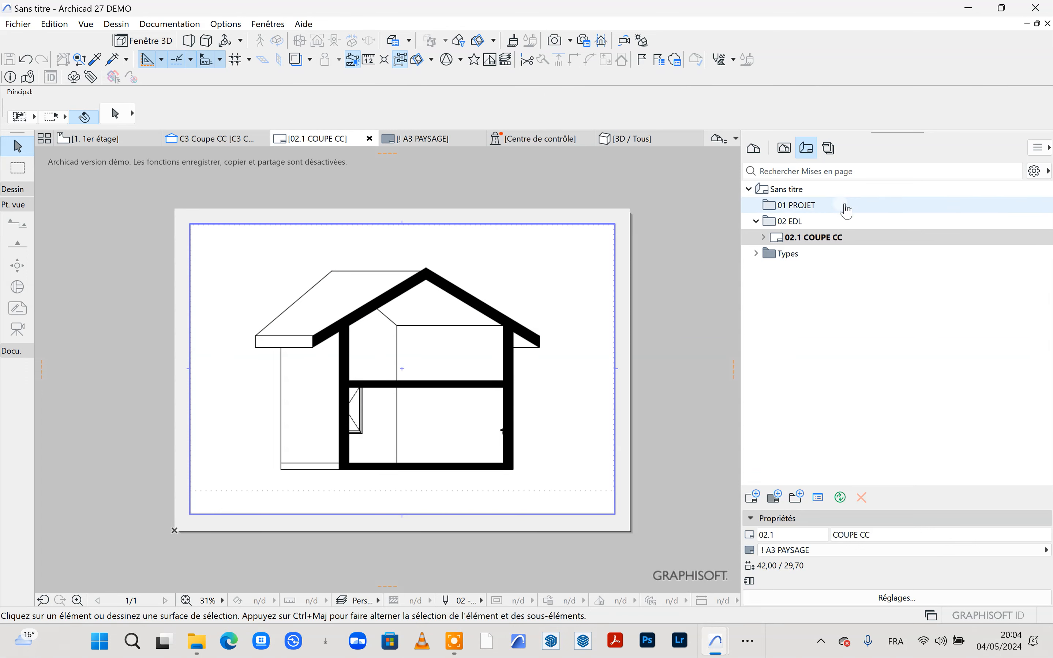
Open the section view C3 Coupe CC from the EDL folder of the view map and show the documentation tools
left_click(785, 150)
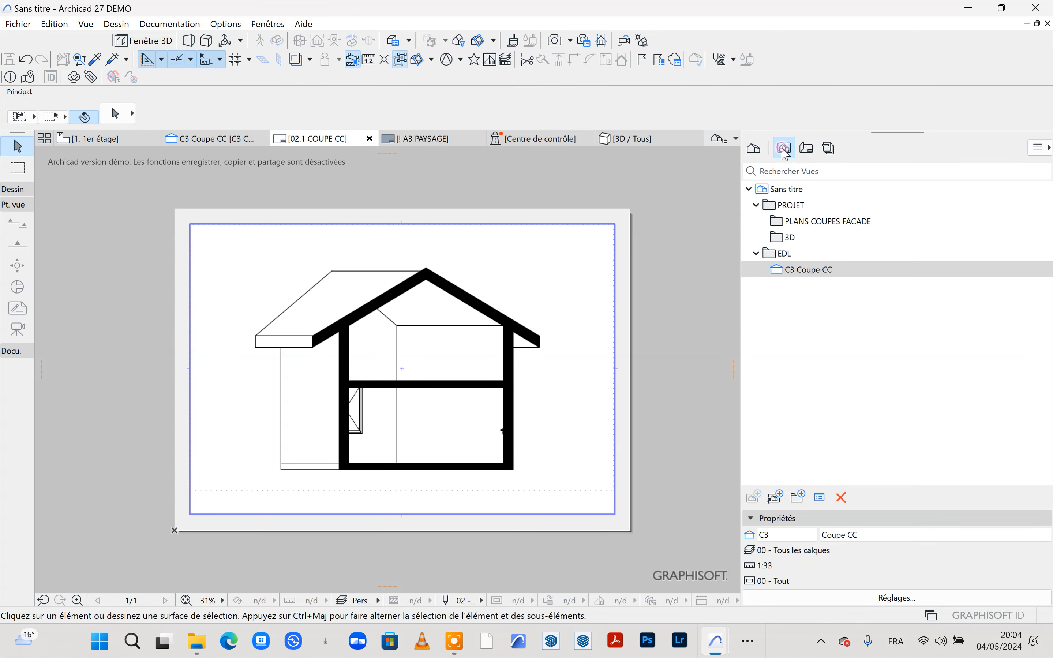
double_click(814, 274)
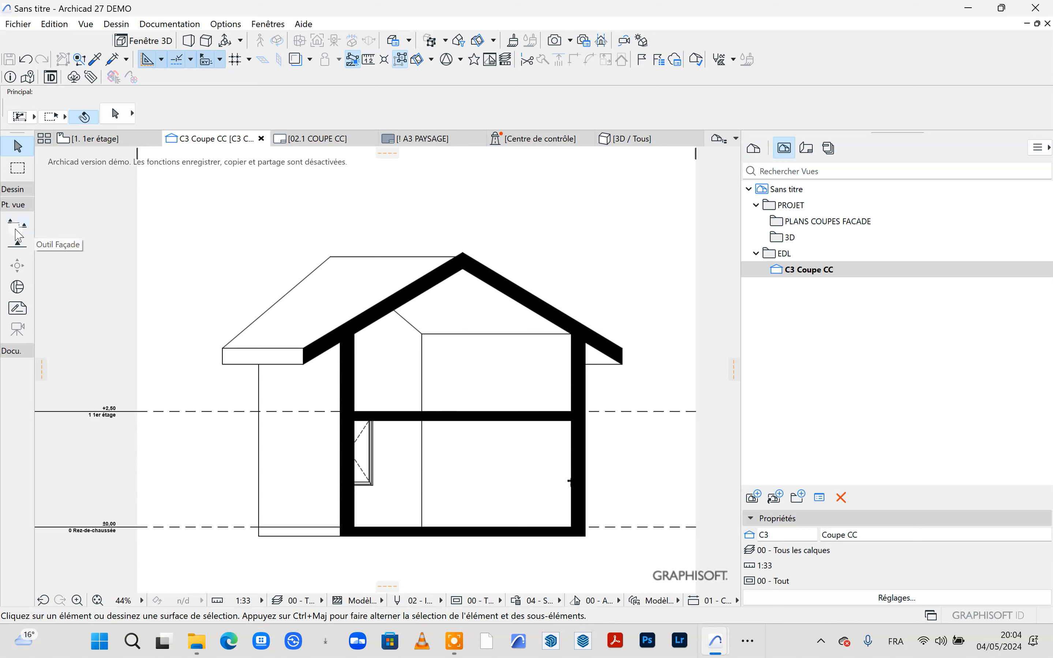
left_click(20, 206)
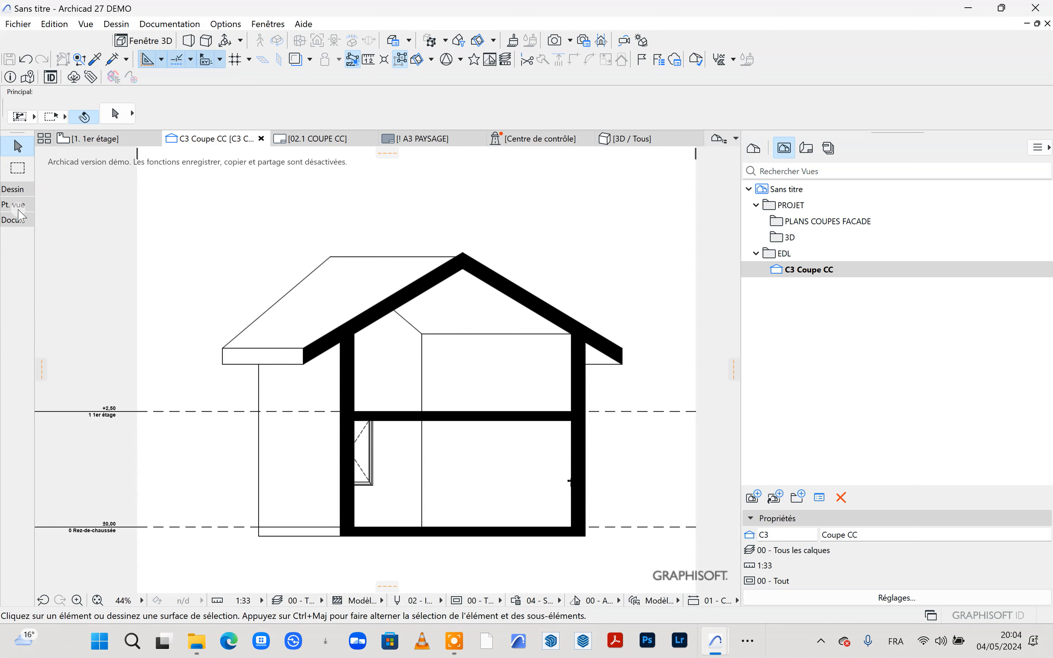
left_click(19, 205)
left_click(18, 224)
left_click(20, 205)
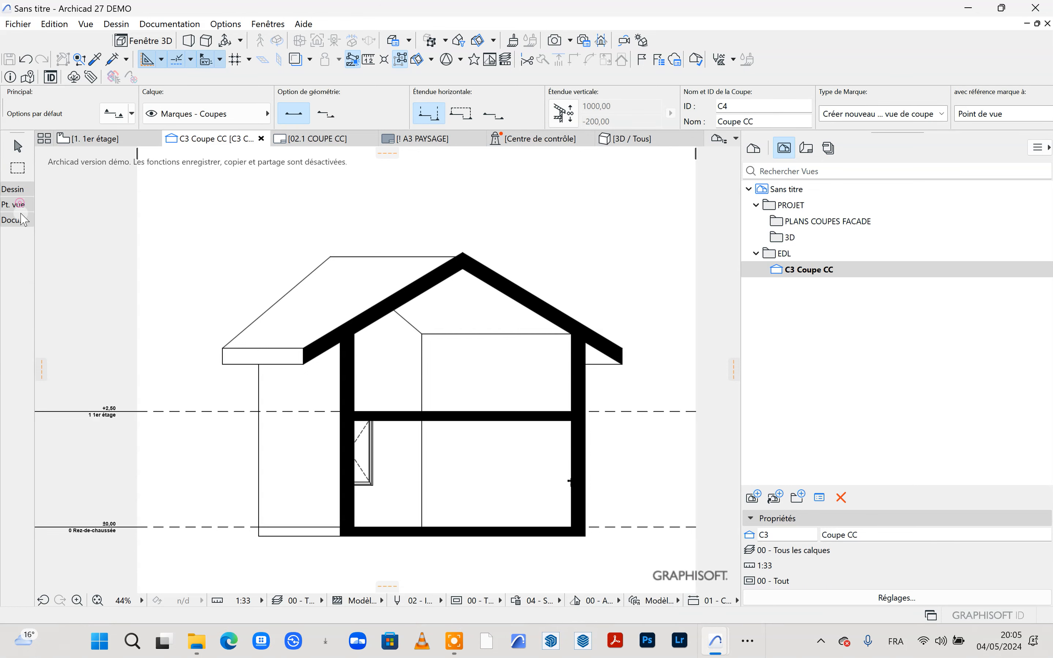
left_click(20, 220)
Place elevation dimensions beside the right wall for the ground floor, first floor, top of the outer wall and roof ridge, using the Dimension tool
left_click(28, 243)
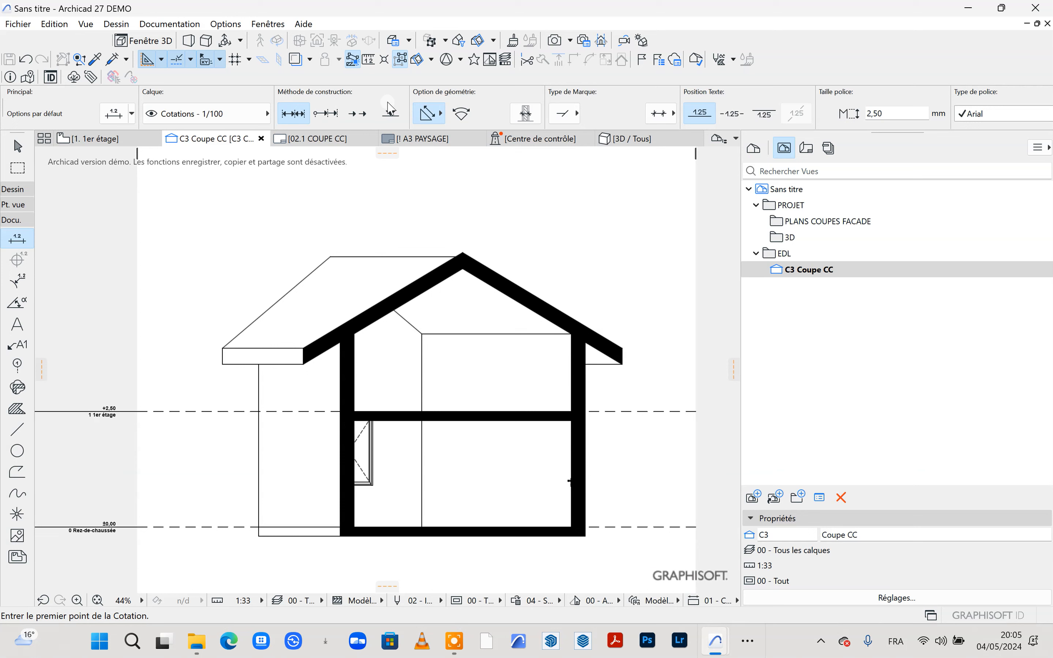
left_click(391, 115)
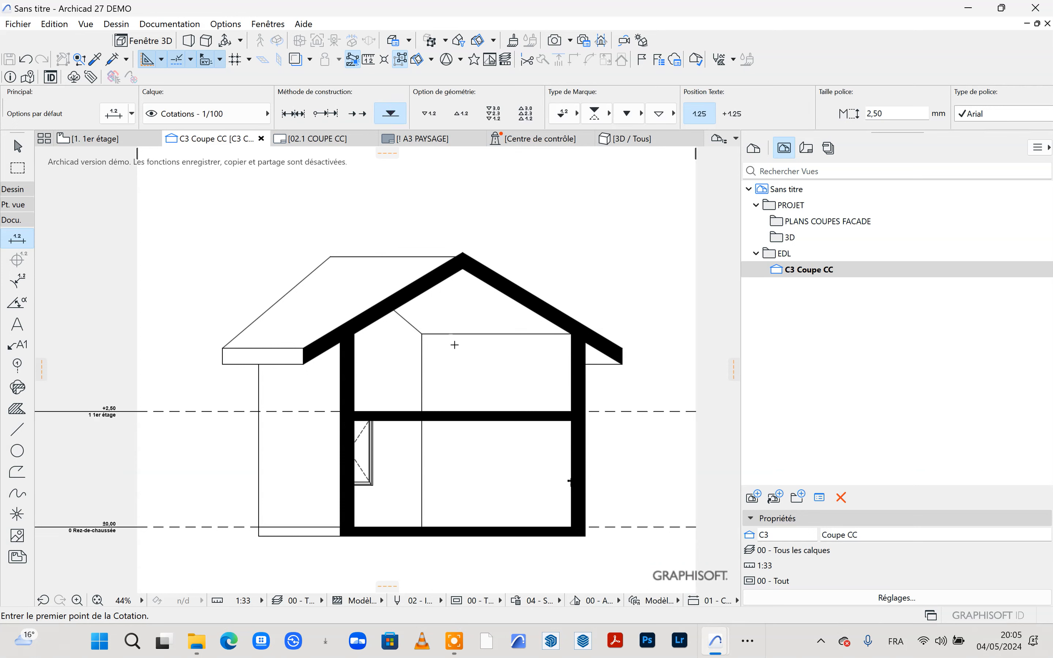
left_click(571, 526)
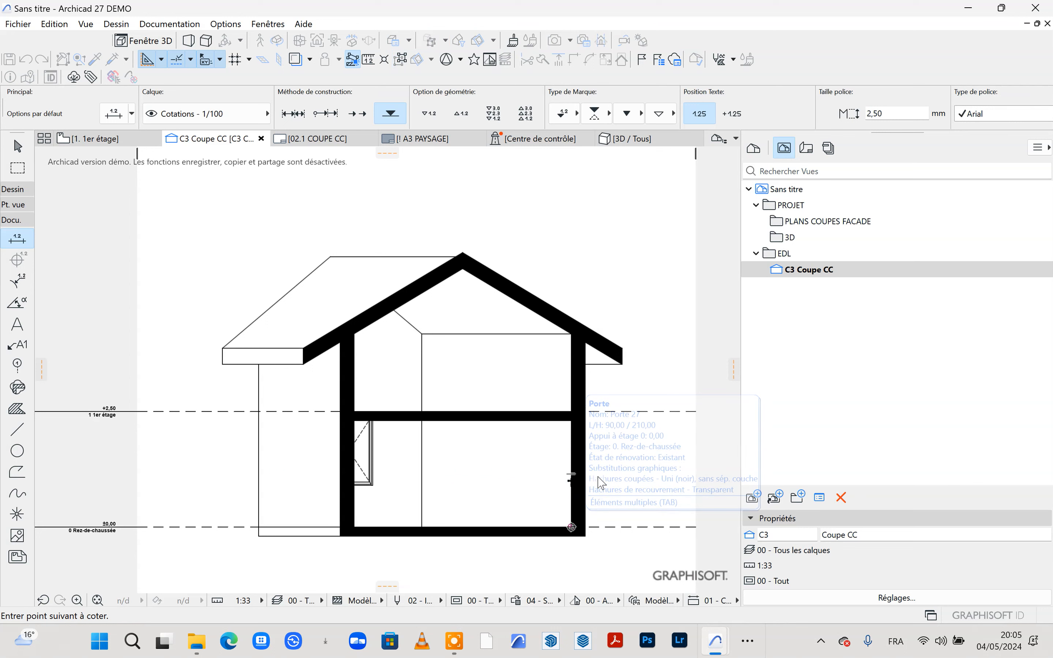
left_click(575, 411)
scroll(583, 402, "up", 5)
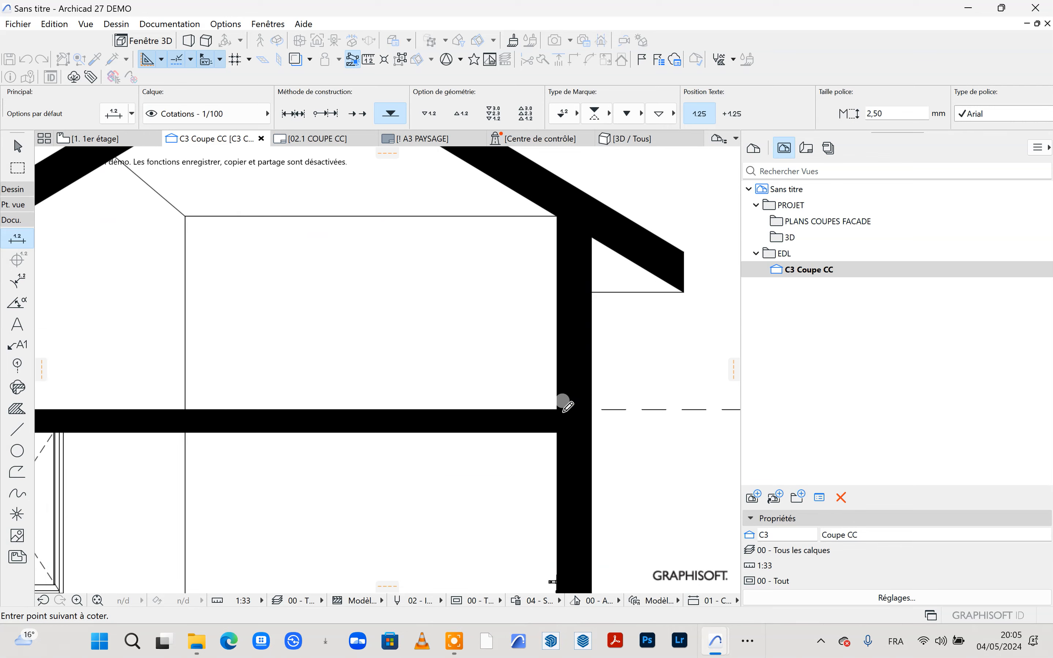
scroll(572, 359, "down", 5)
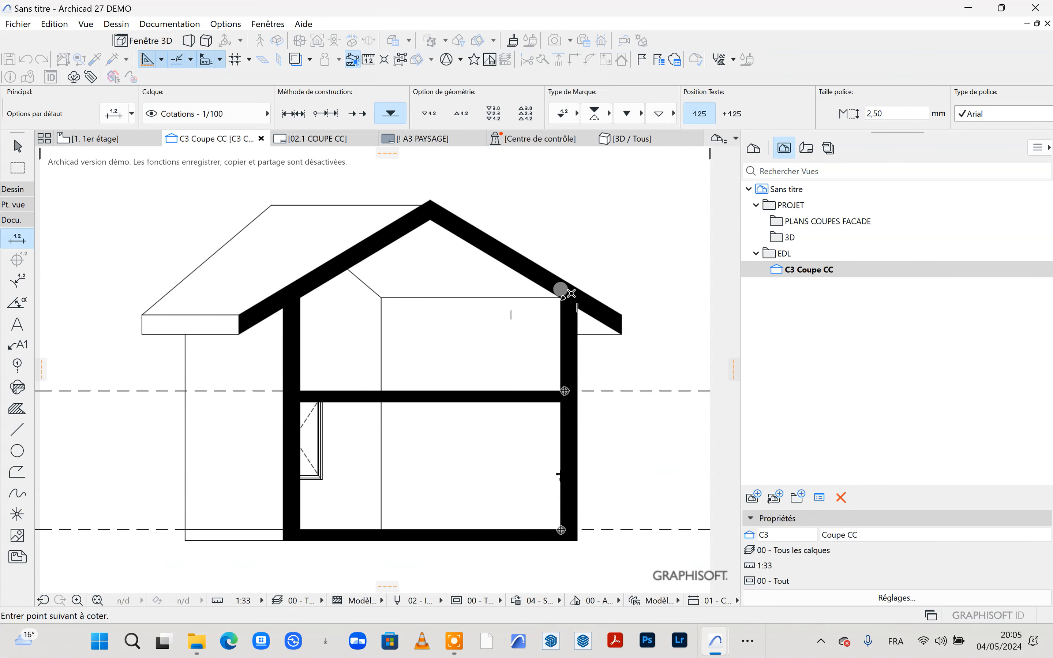
scroll(580, 306, "up", 3)
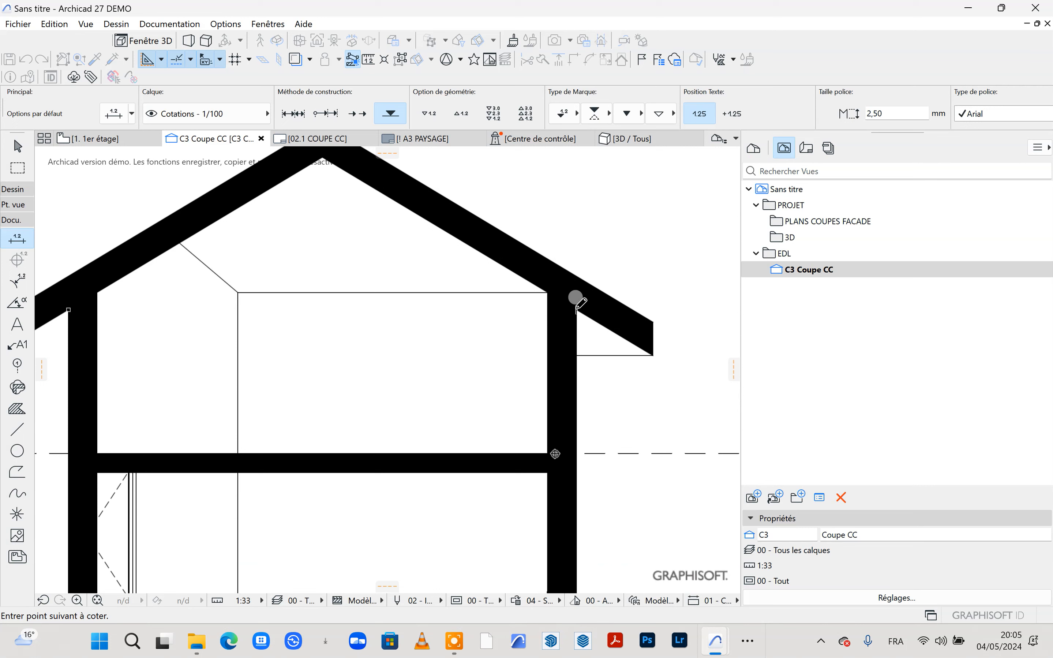
left_click(576, 309)
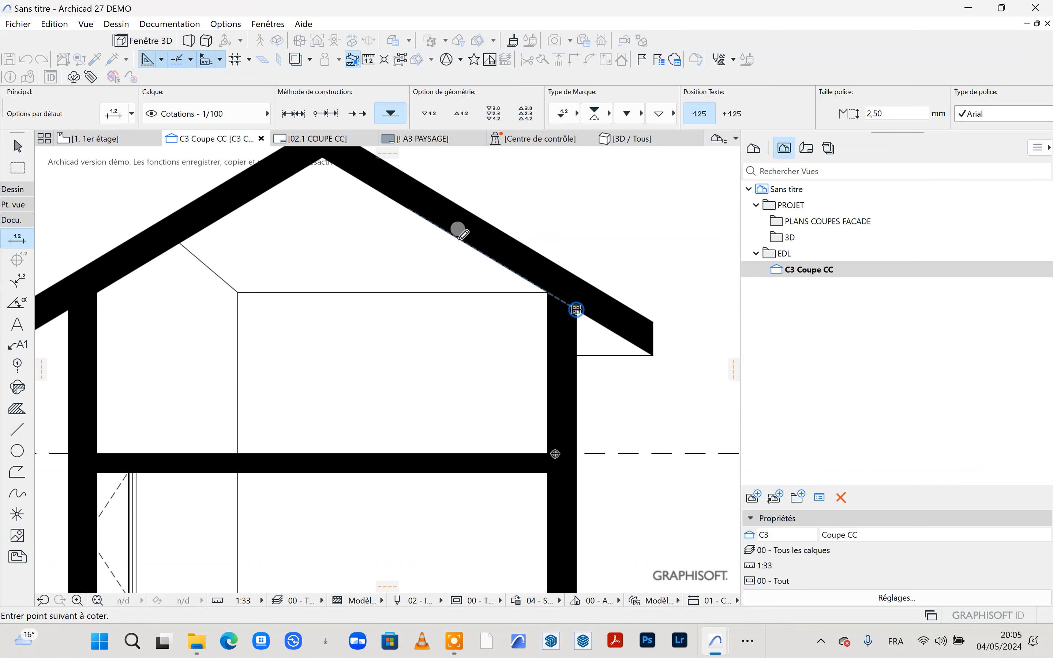
scroll(525, 301, "down", 3)
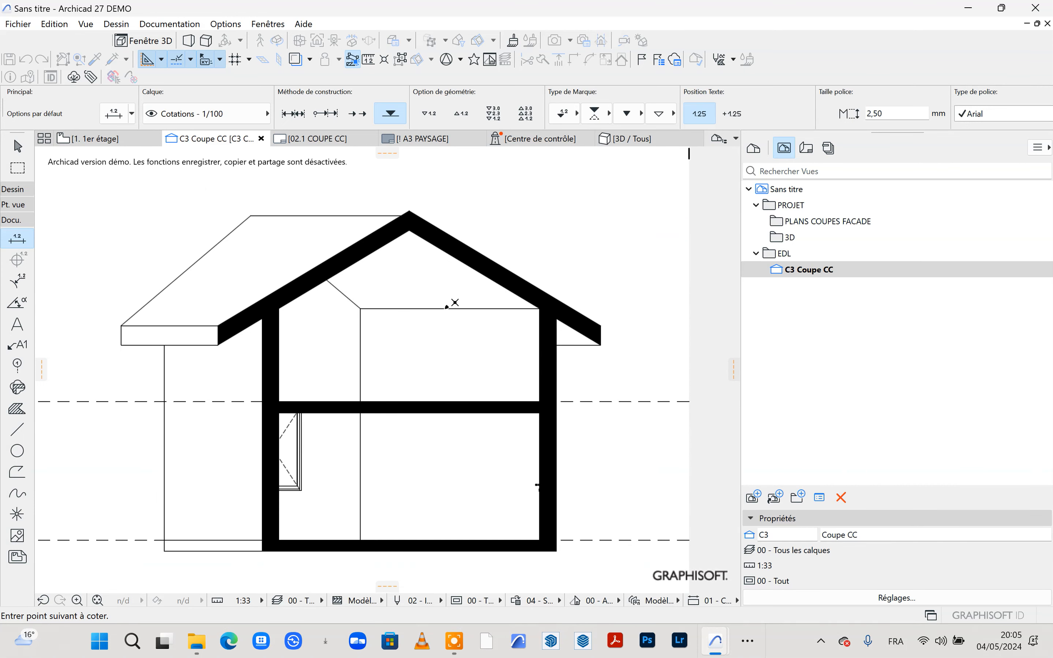
left_click(410, 211)
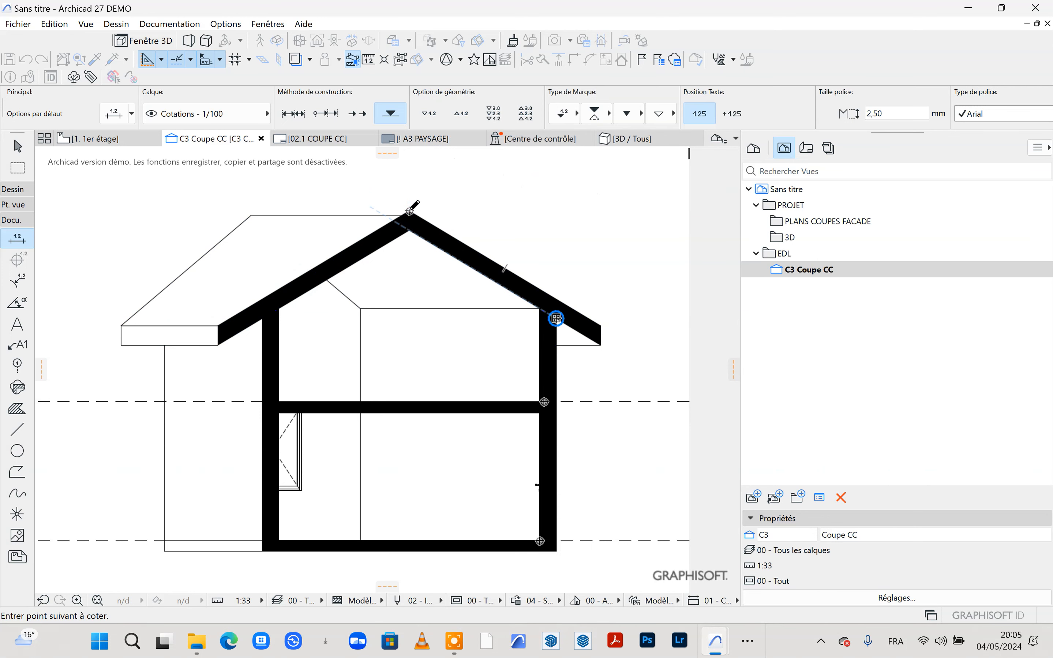
left_click(410, 211)
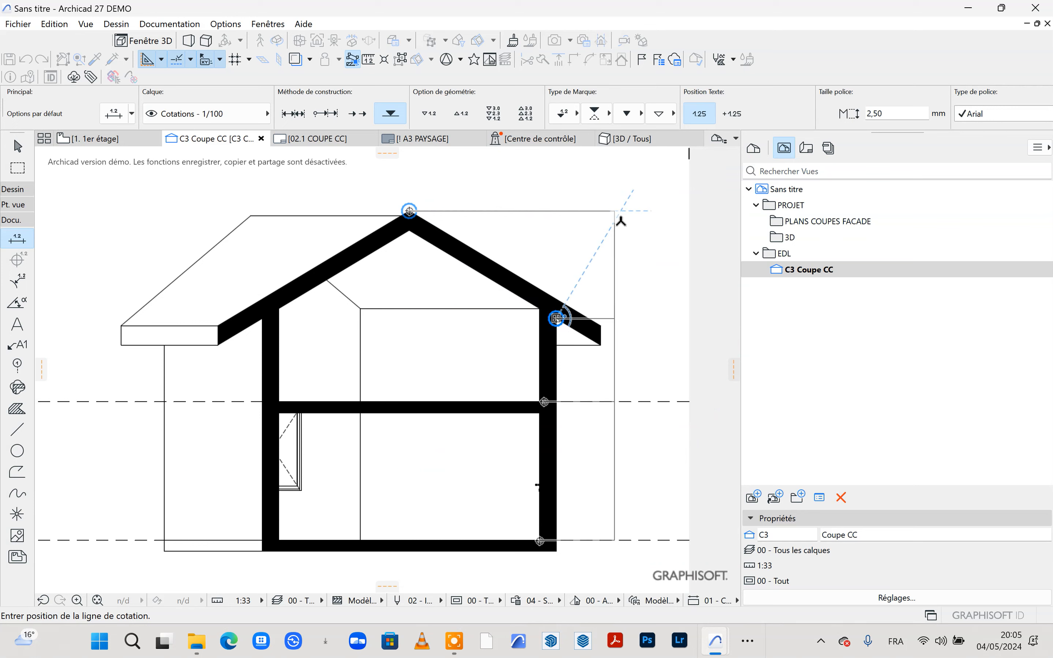
left_click(633, 217)
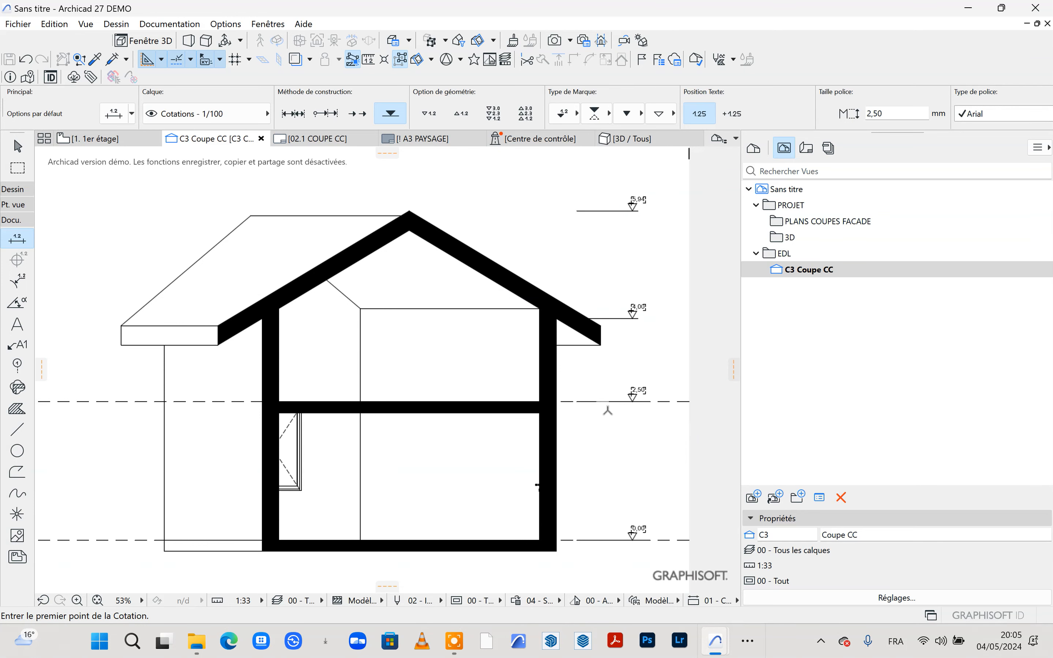
scroll(615, 333, "up", 3)
scroll(611, 381, "down", 3)
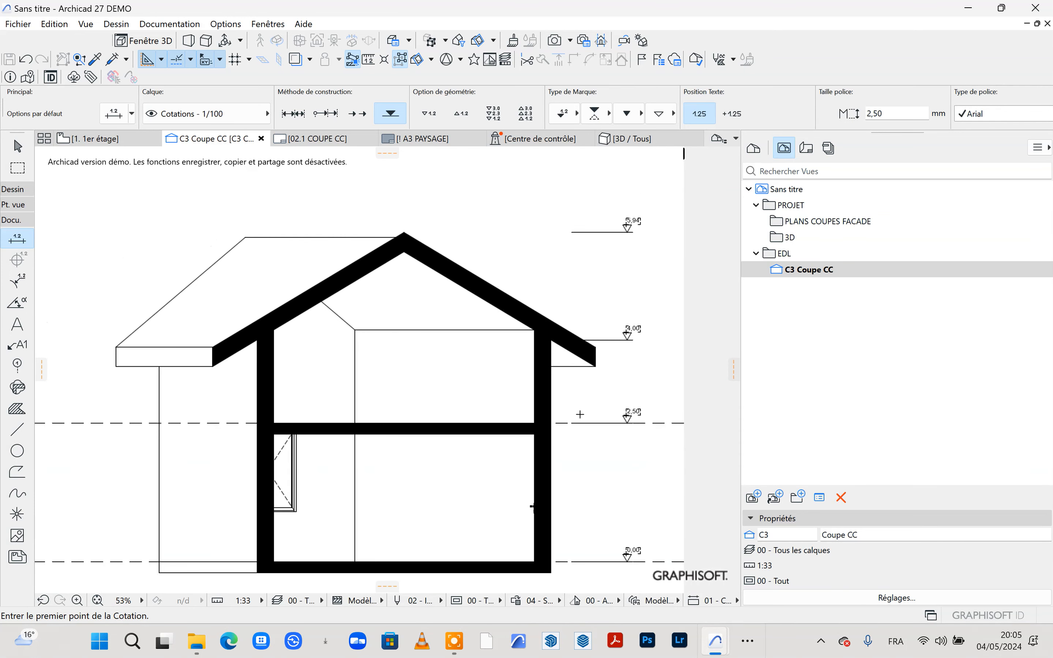
middle_click_drag(556, 424, 463, 395)
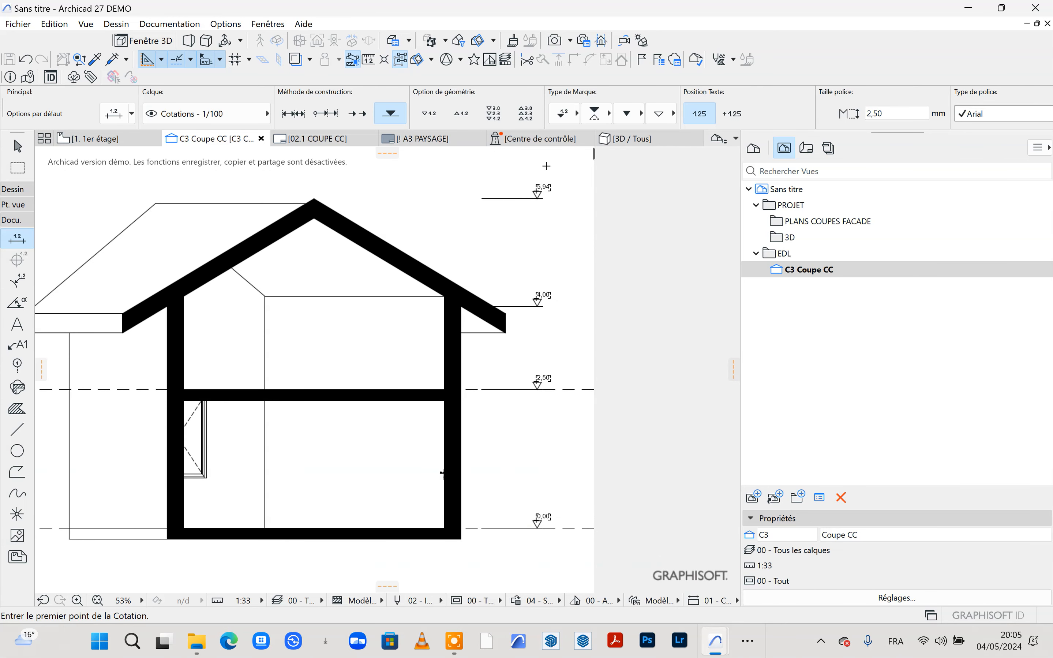
scroll(514, 344, "up", 3)
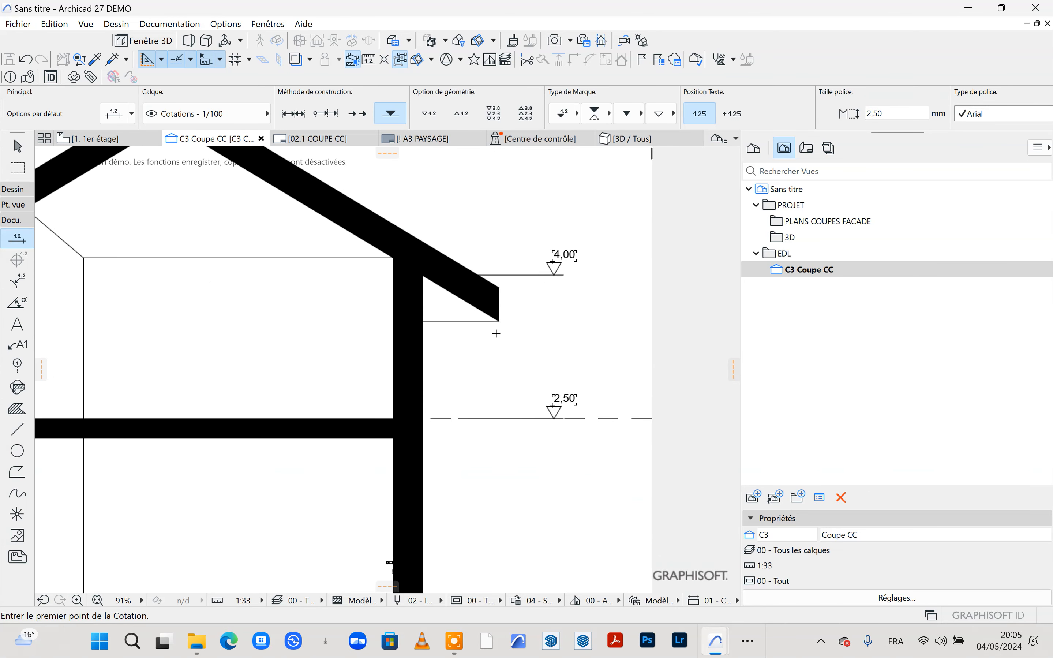
scroll(504, 368, "down", 3)
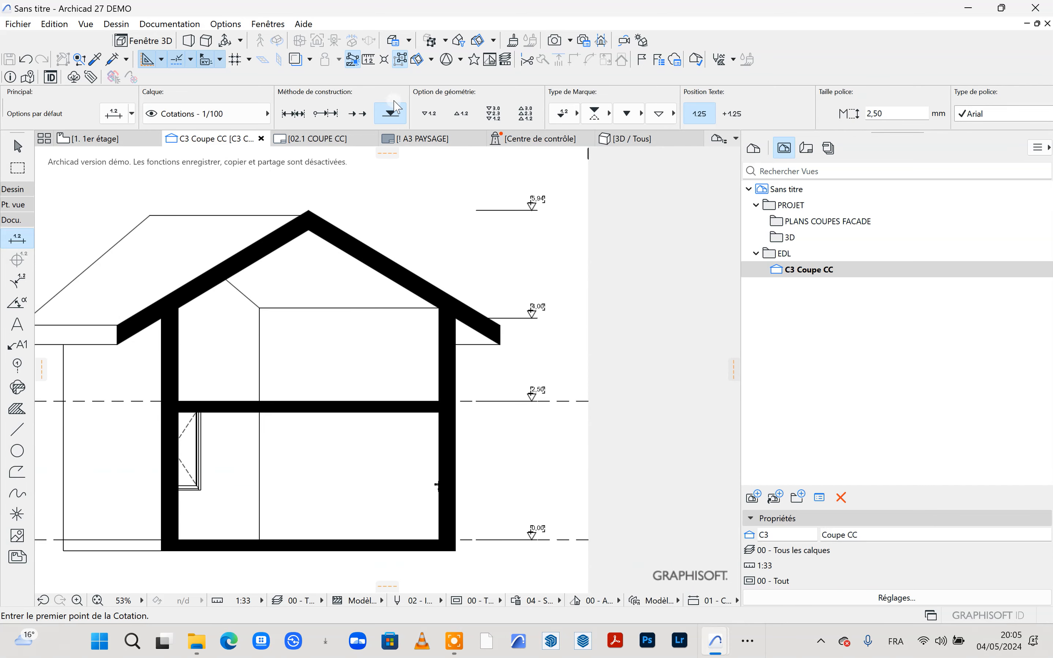
Measure the vertical distance from the first-floor level to the underside of the roof along the right wall's outer face
left_click(368, 59)
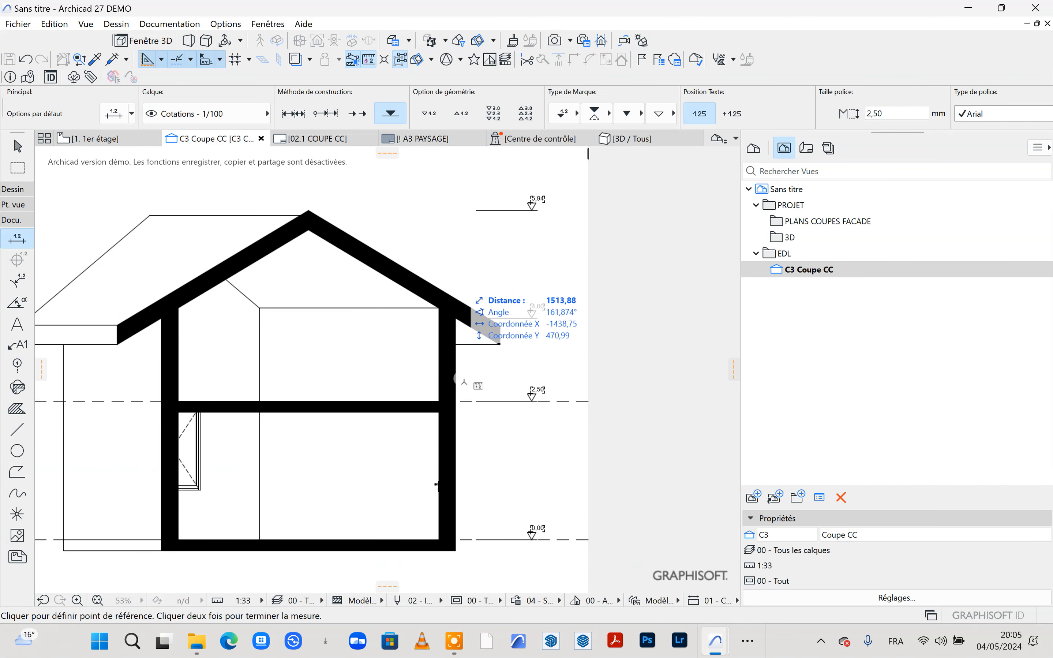
scroll(453, 396, "up", 1)
left_click(455, 400)
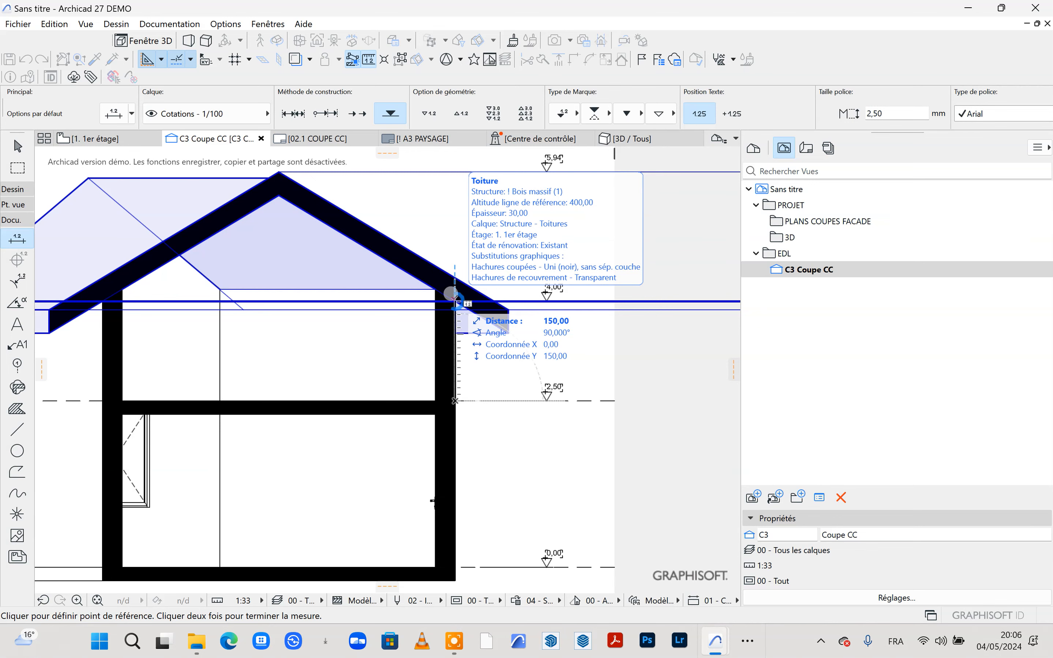
left_click(453, 292)
key("Escape")
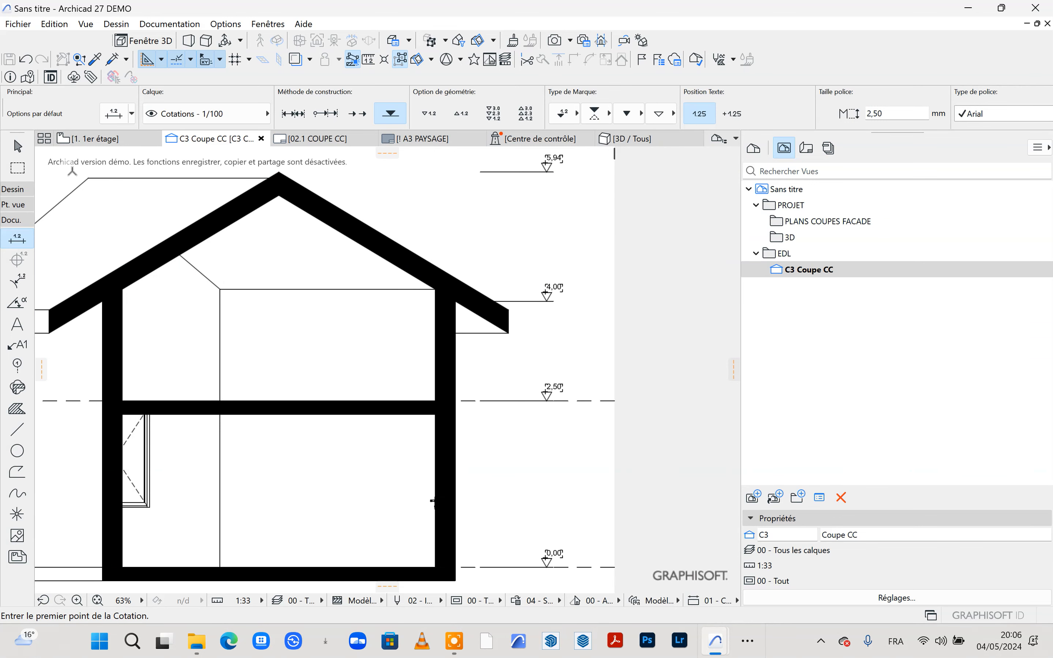
Select the roof in the section and check its base height and home storey in its settings
left_click(18, 148)
left_click(235, 206)
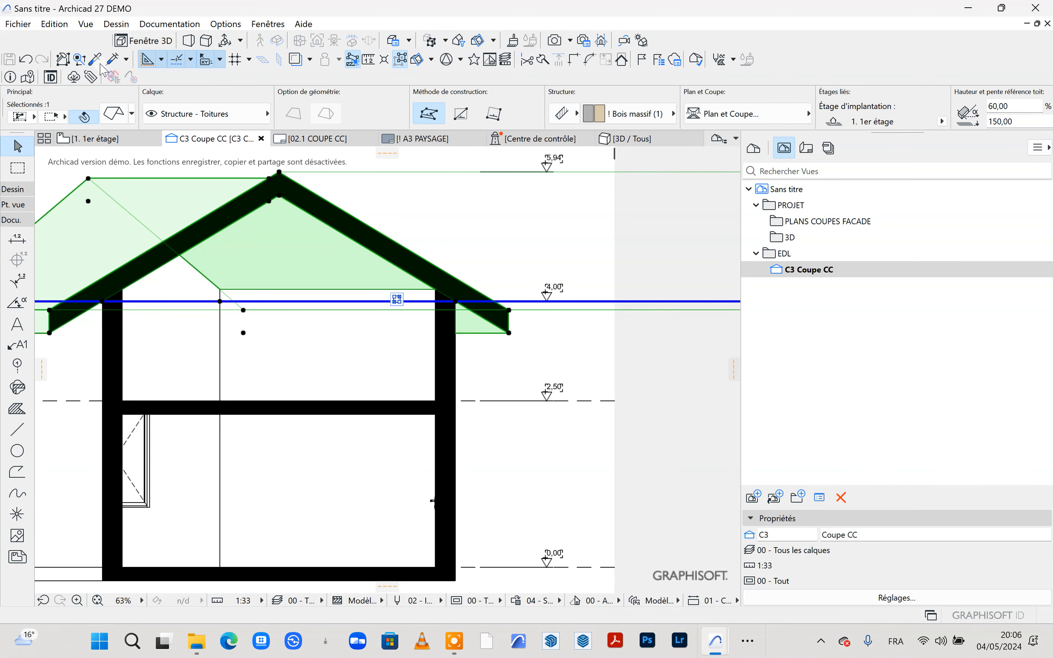
key("ctrl+t")
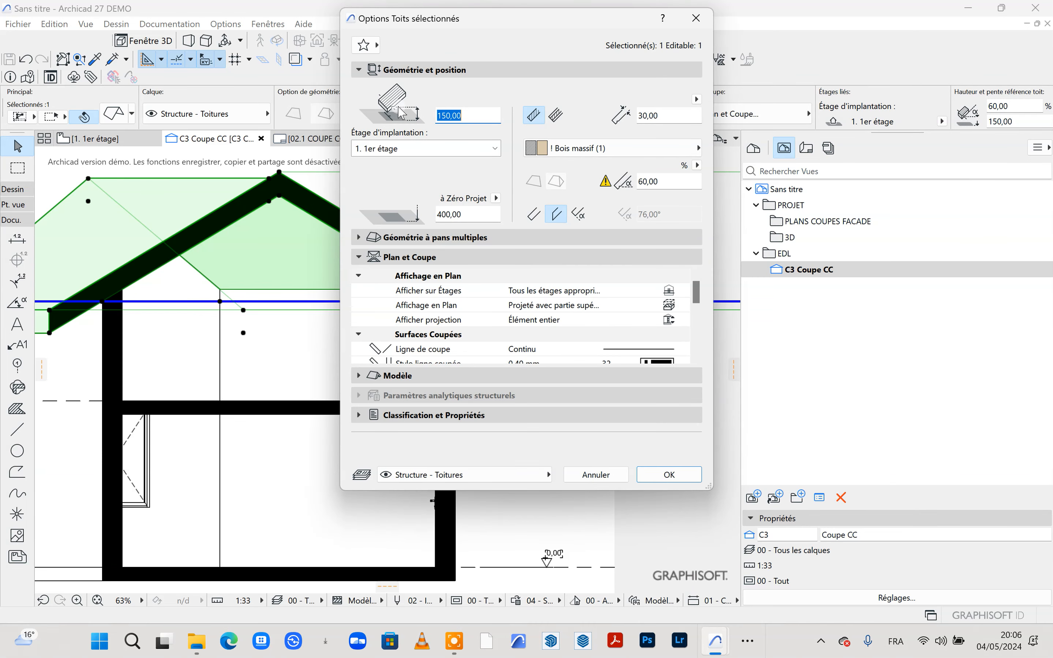
left_click(700, 477)
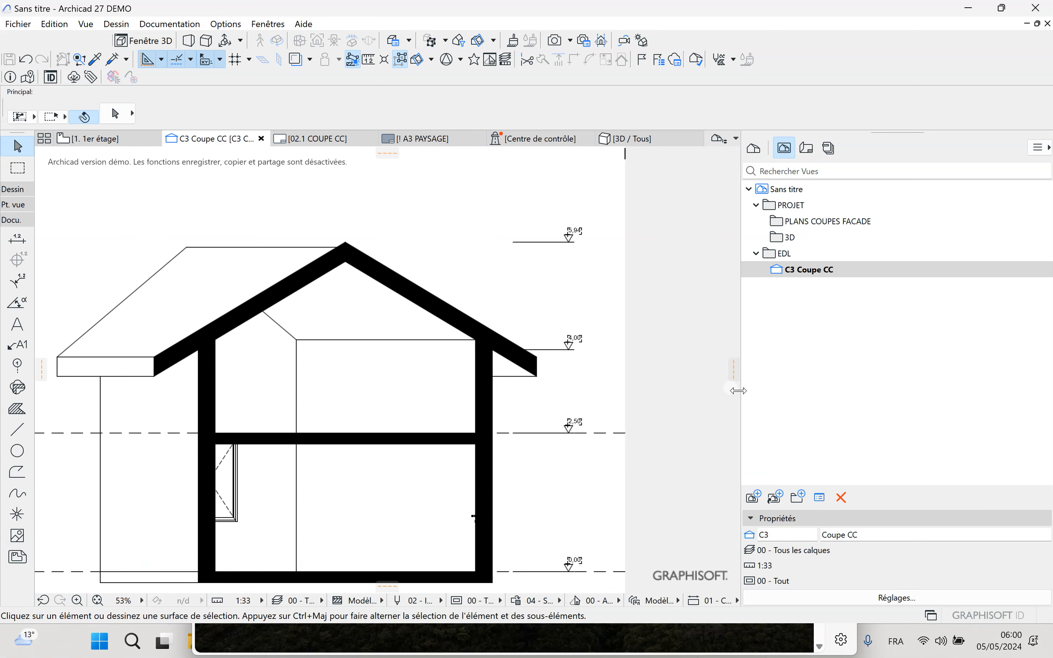
Open the ground-floor plan 0. Rez-de-chaussée from the project map and remove the diagonal guide line
left_click(754, 150)
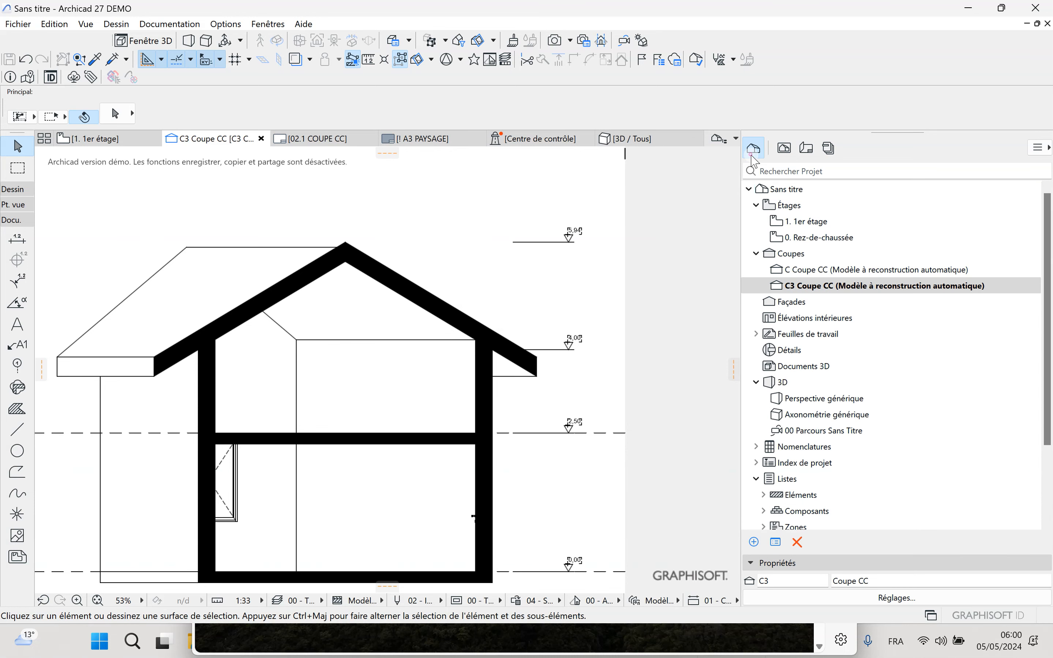
double_click(806, 240)
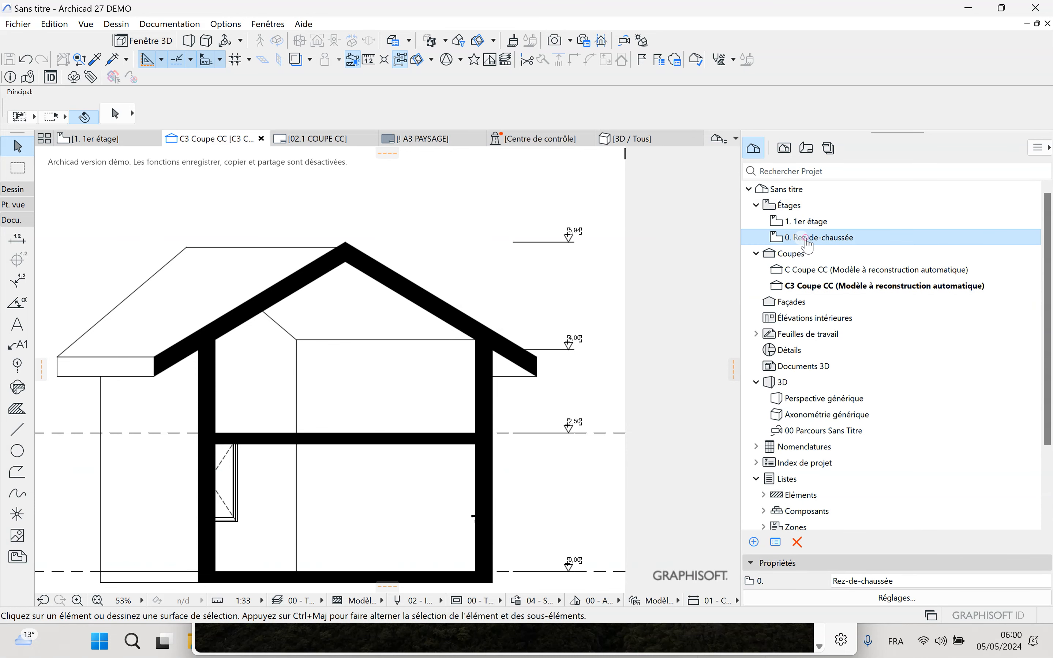
left_click_drag(407, 456, 319, 552)
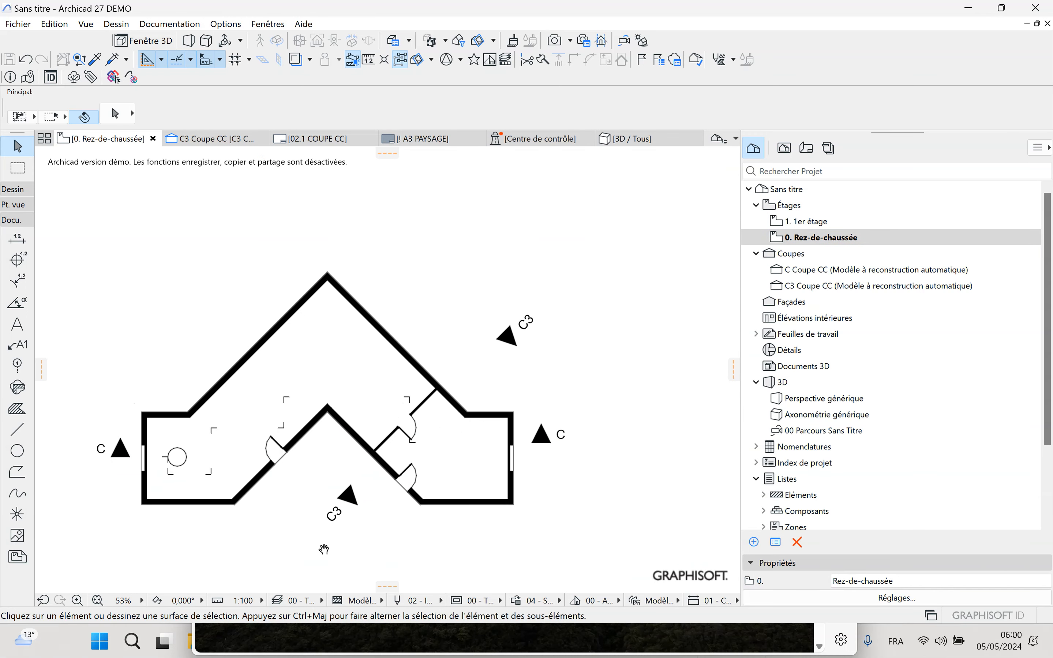
left_click(214, 295)
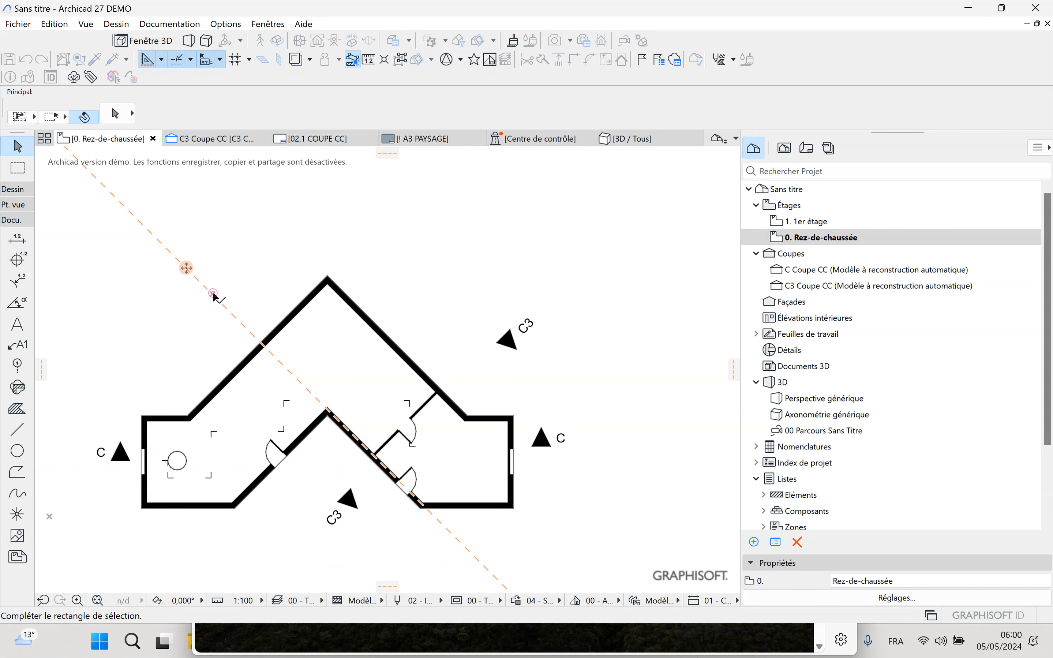
right_click(213, 294)
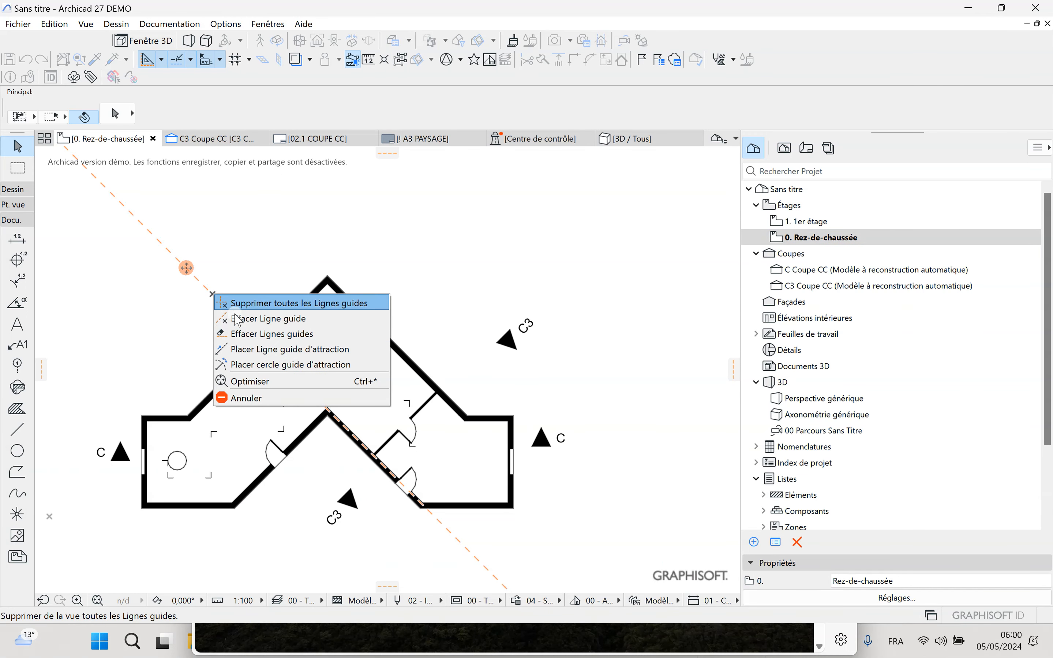
left_click(248, 314)
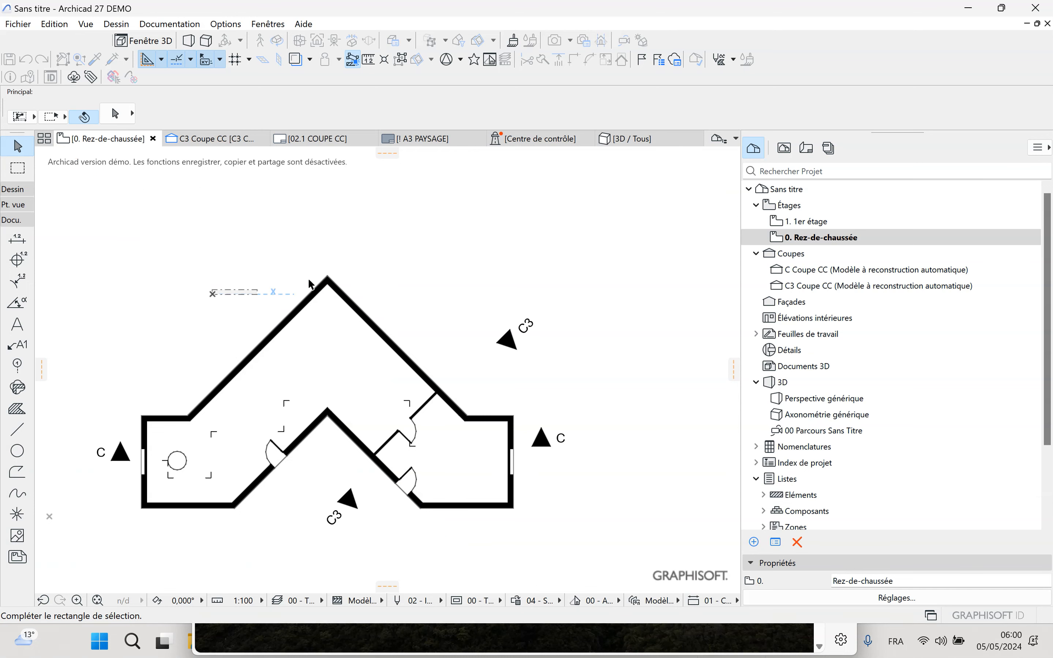
key("Escape")
scroll(294, 349, "up", 3)
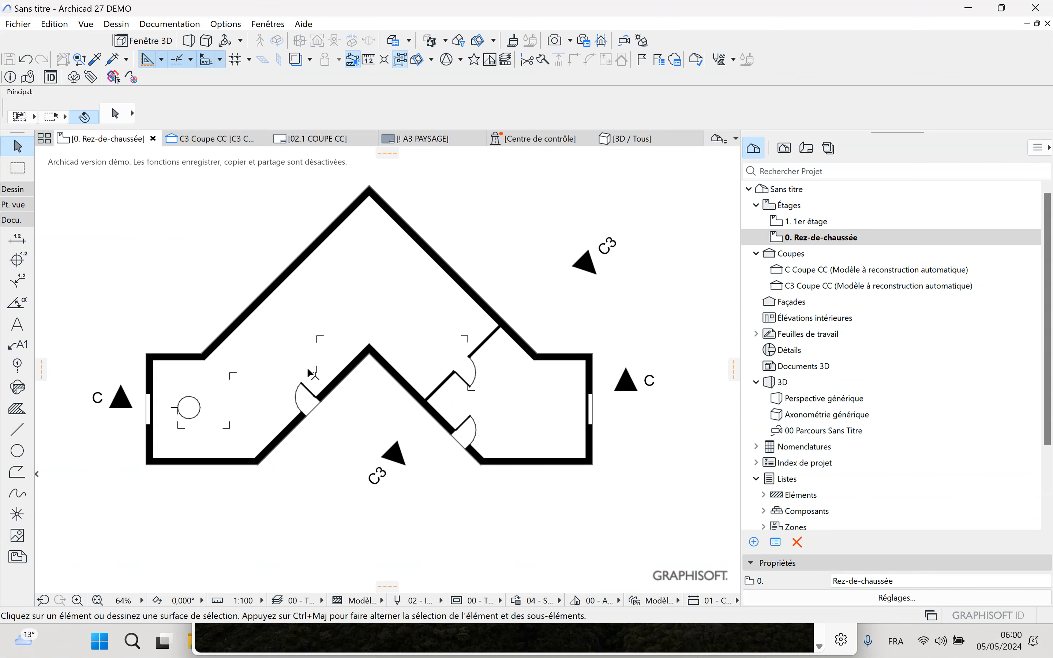
Show the plan with pen set 00 - Par outils et matériaux and graphic override Pas de substitutions
scroll(311, 373, "up", 2)
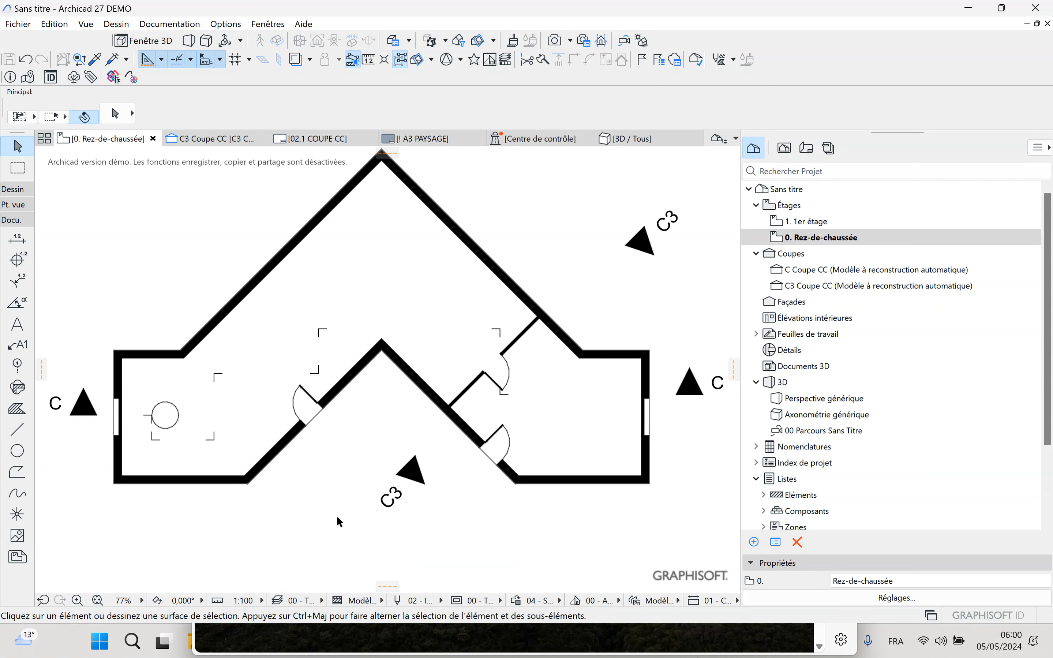
scroll(336, 515, "down", 2)
scroll(351, 457, "up", 2)
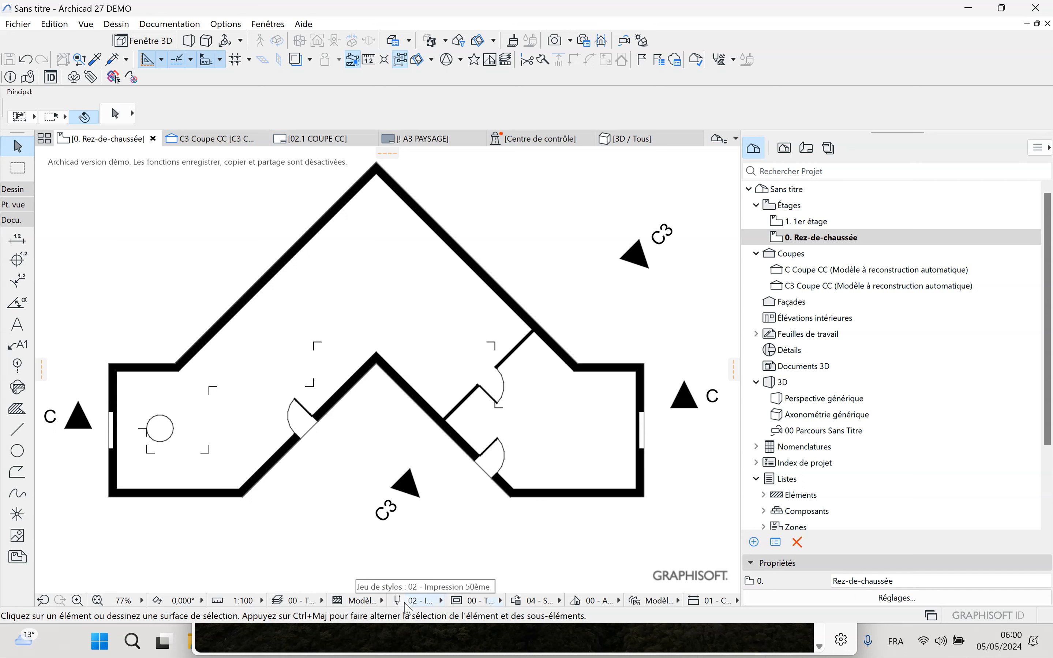
left_click(432, 601)
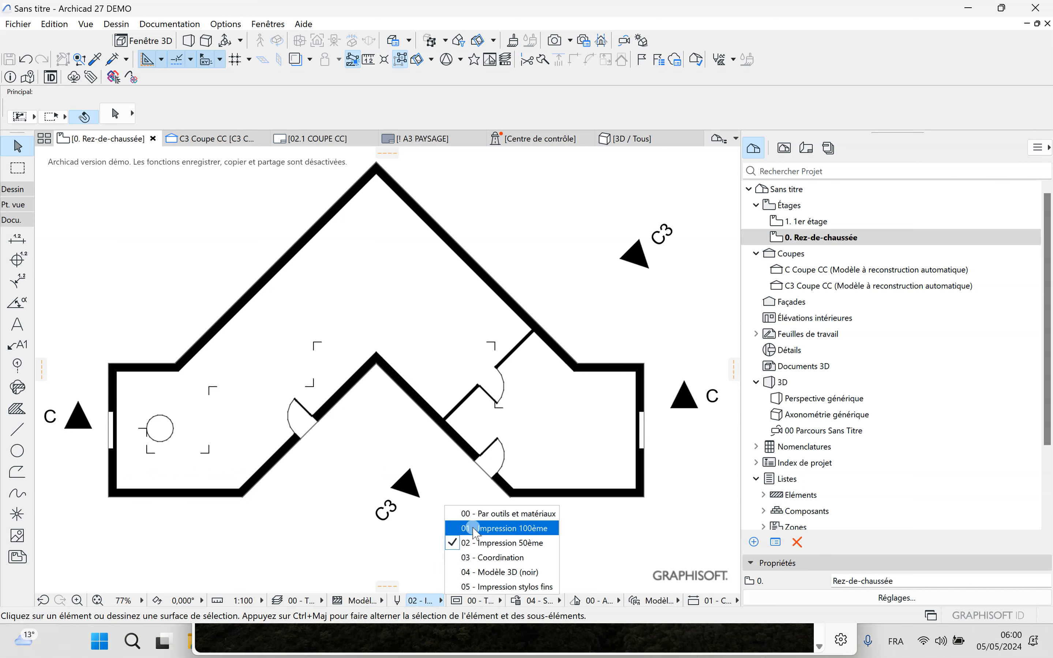
left_click(482, 515)
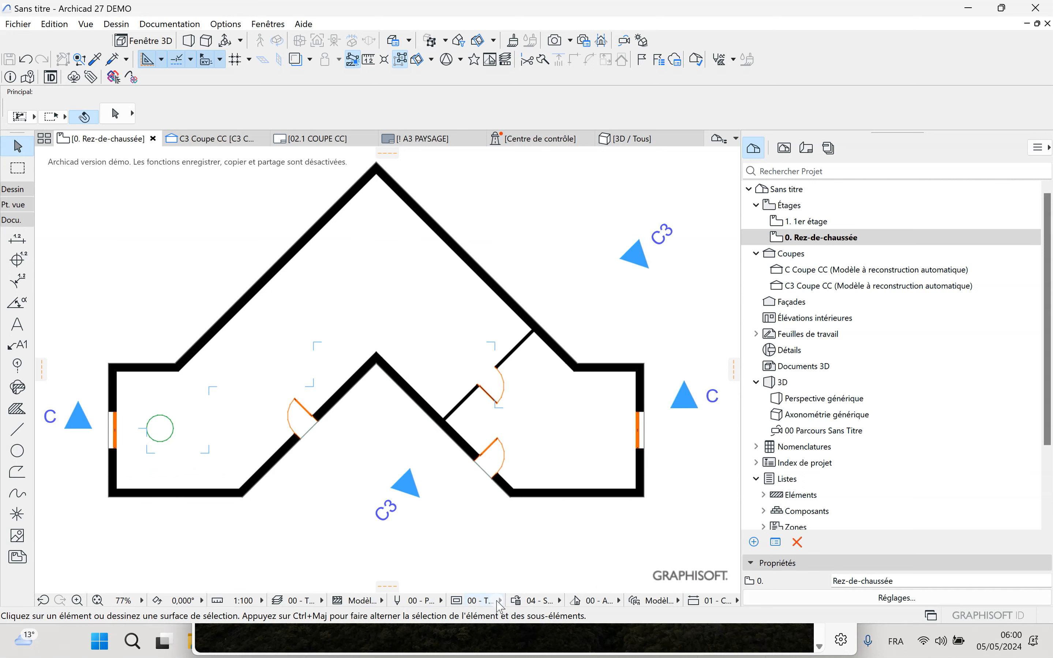
left_click(544, 601)
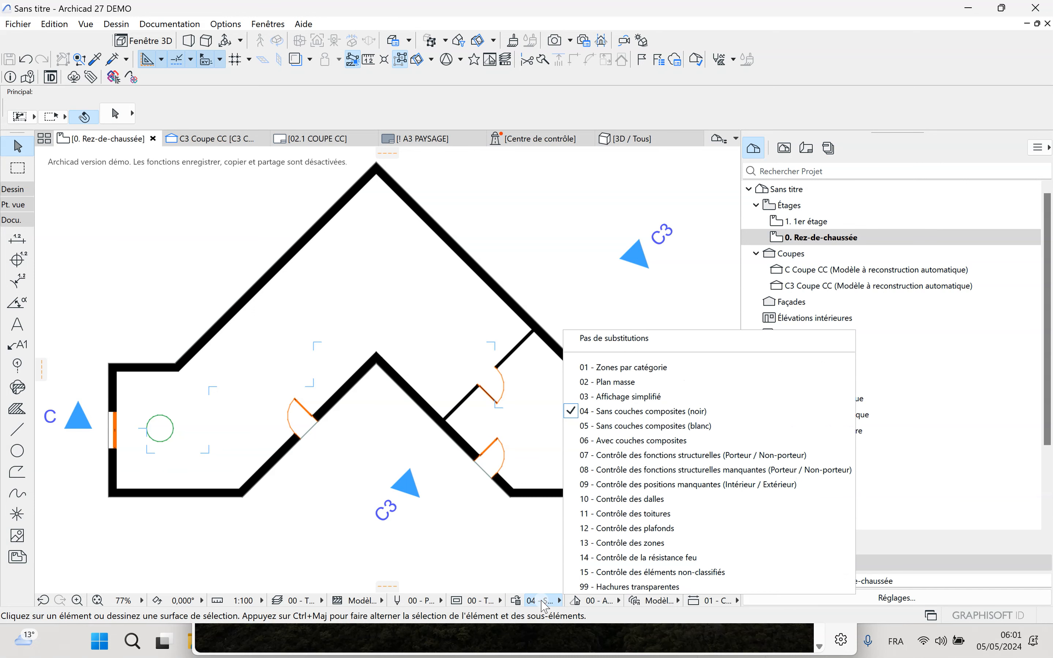
left_click(601, 336)
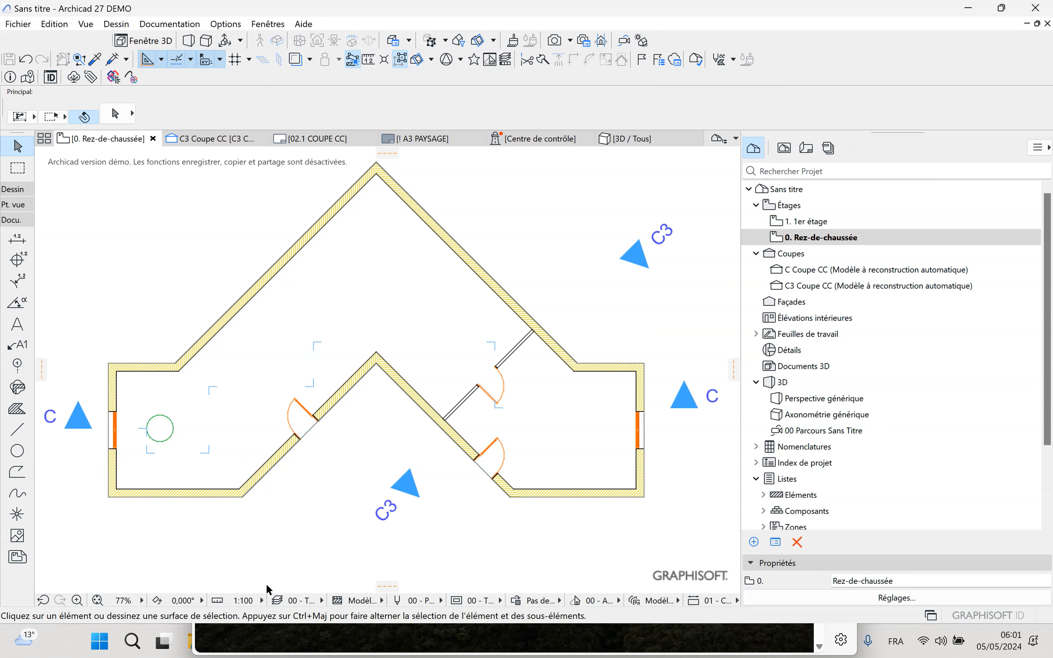
mouse_move(329, 552)
middle_mouse_down()
mouse_move(320, 575)
mouse_move(347, 549)
middle_mouse_up()
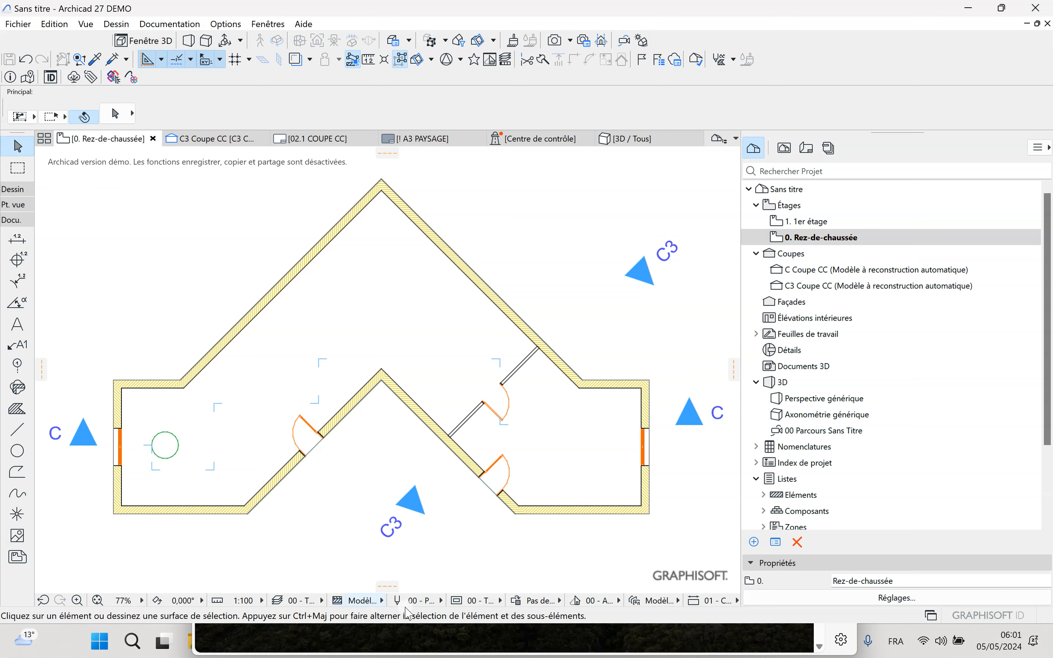
Set the plan's pen set to 02 - Impression 50ème and its graphic override to 04 - Sans couches composites (noir)
left_click(426, 601)
left_click(487, 542)
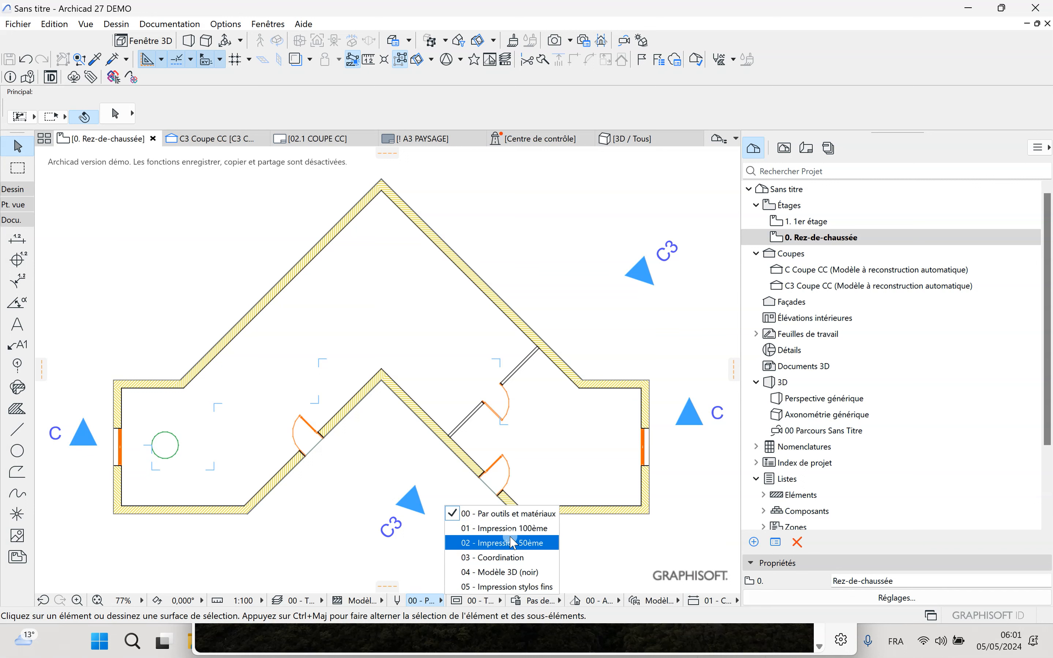
left_click(491, 544)
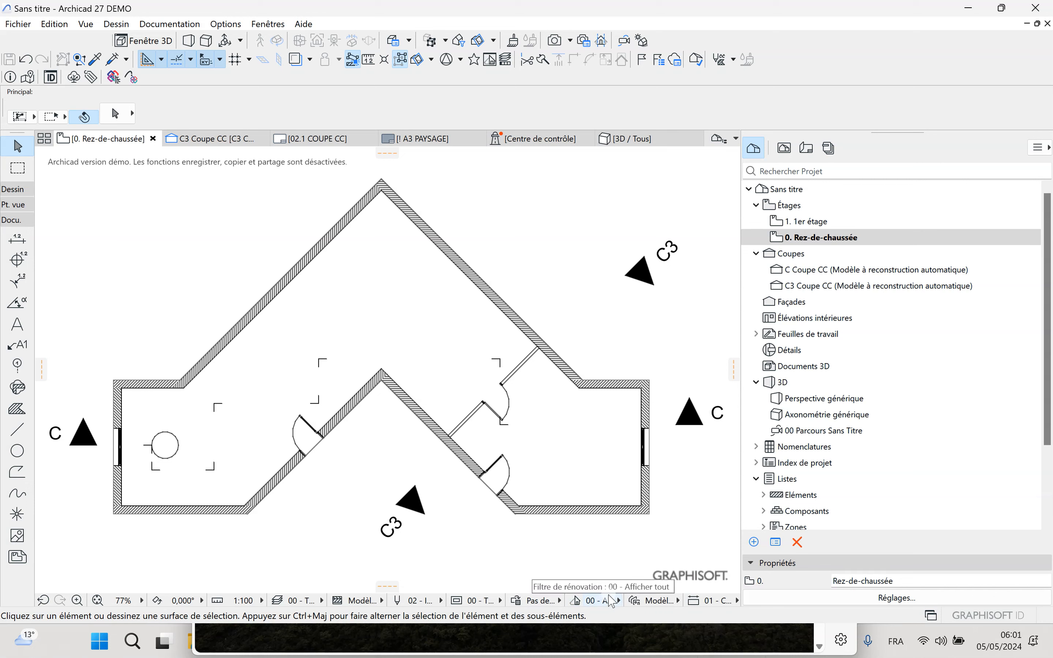
left_click(514, 604)
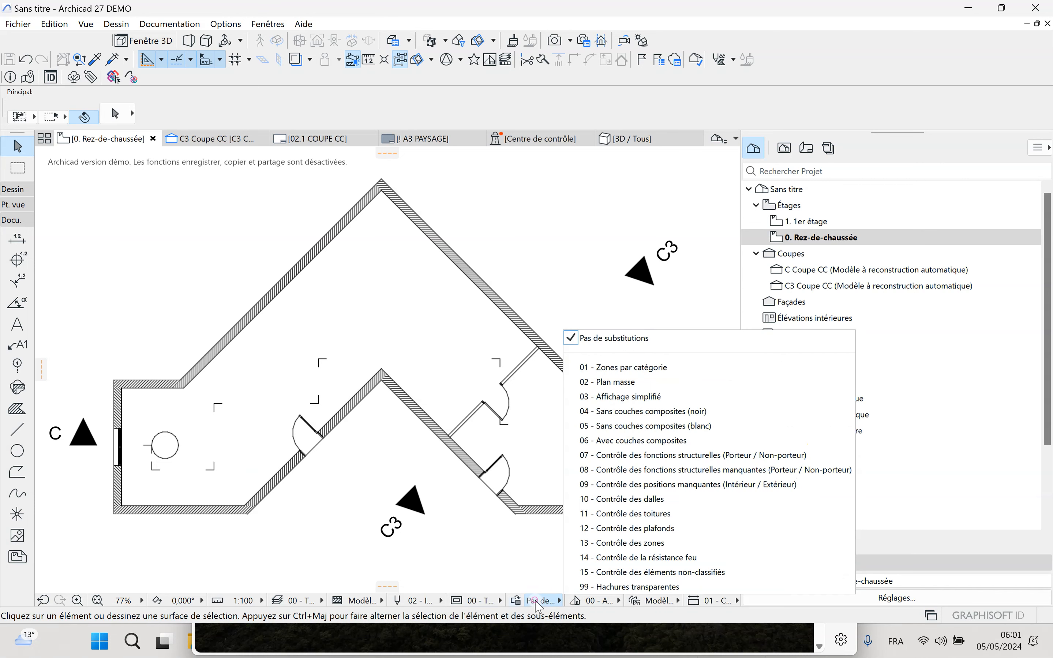
left_click(626, 412)
left_click(456, 570)
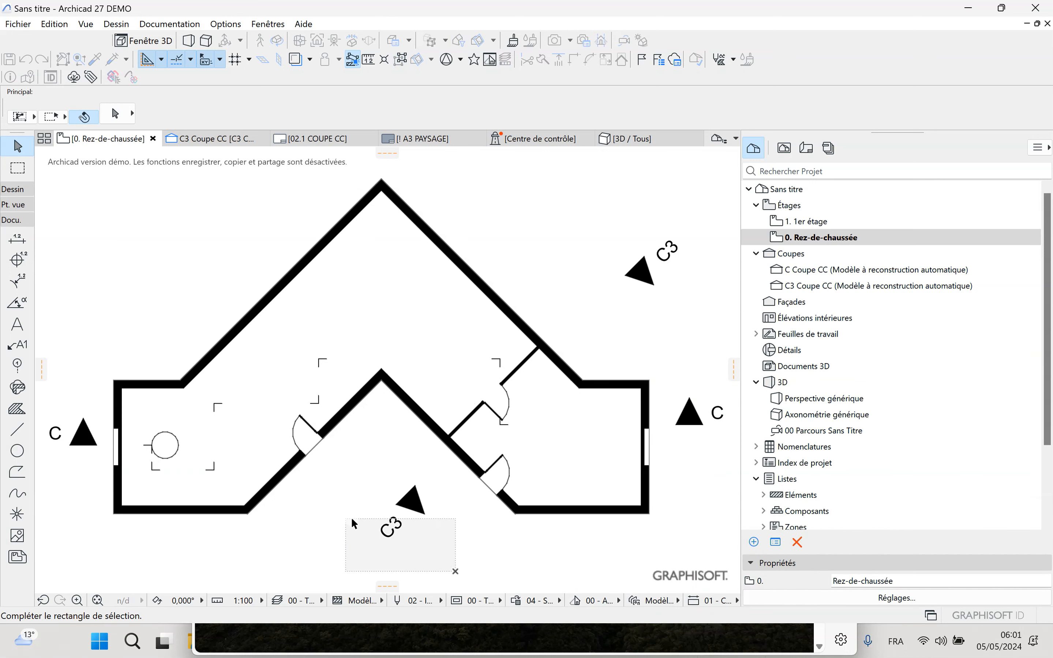
left_click(399, 537)
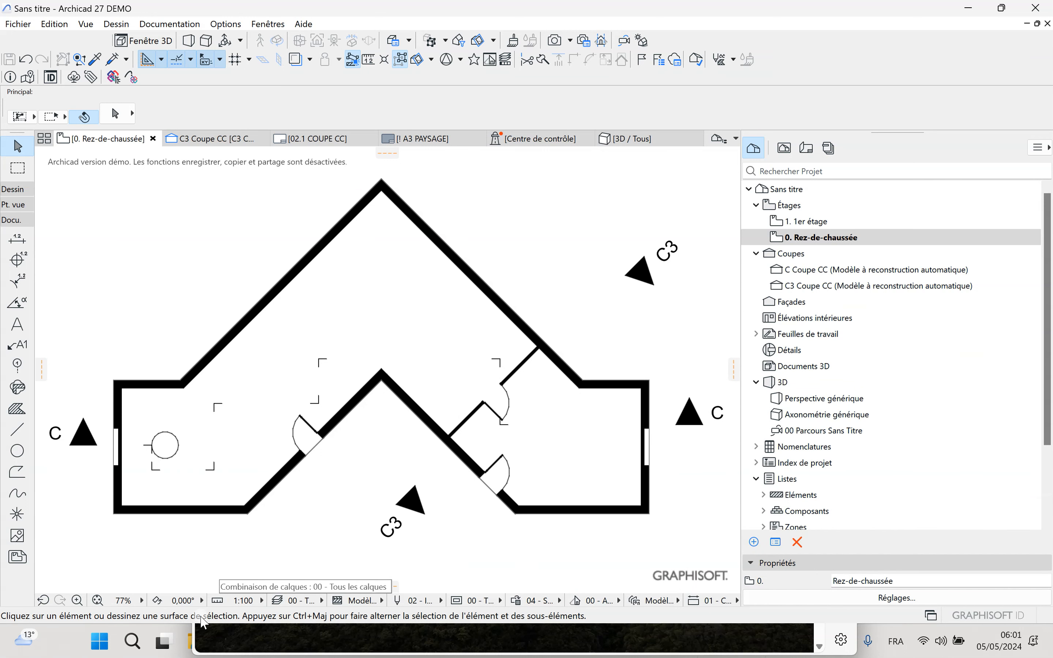
Set the scale of the ground-floor plan to 1:50
left_click(244, 600)
left_click(291, 498)
scroll(352, 474, "down", 4)
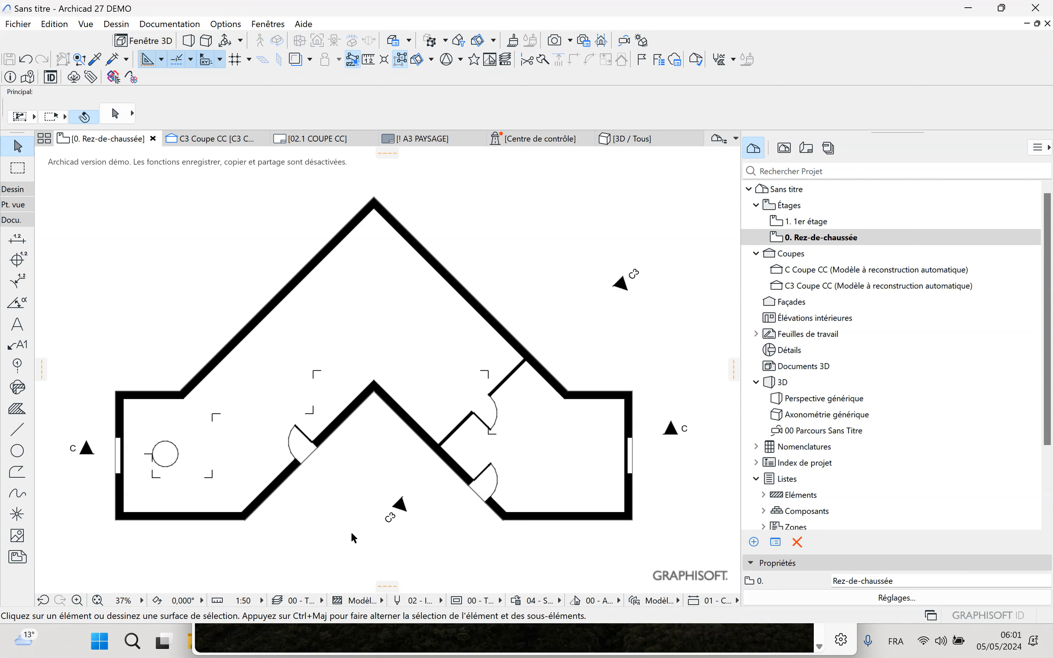
Save the current ground-floor plan as the view Rez-de-chaussée in the EDL folder of the view map, keeping the current settings
left_click(784, 149)
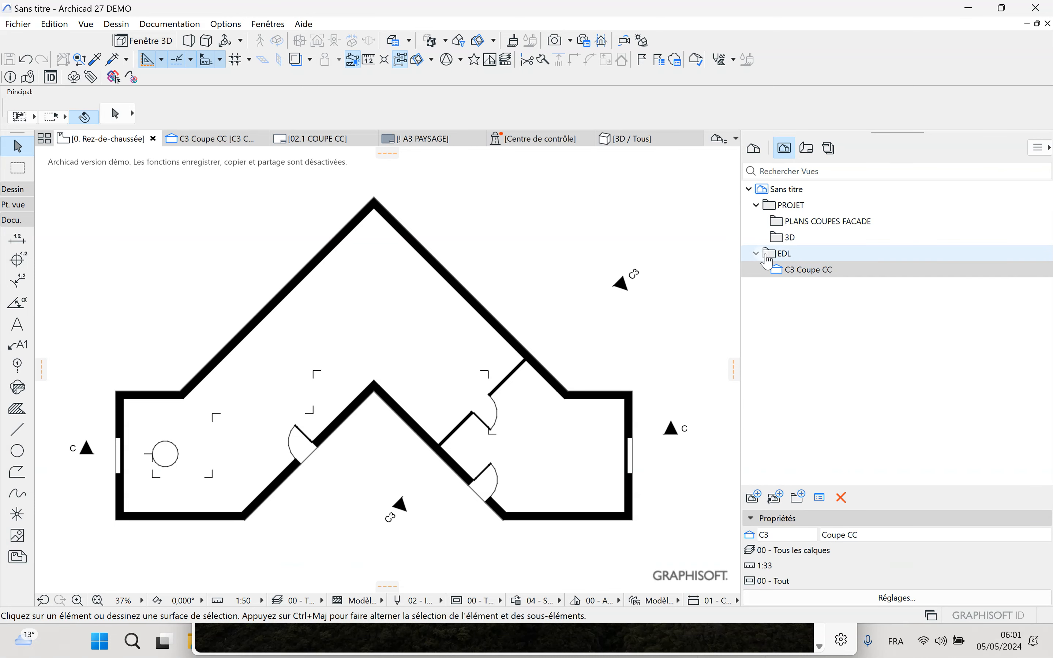
left_click(786, 258)
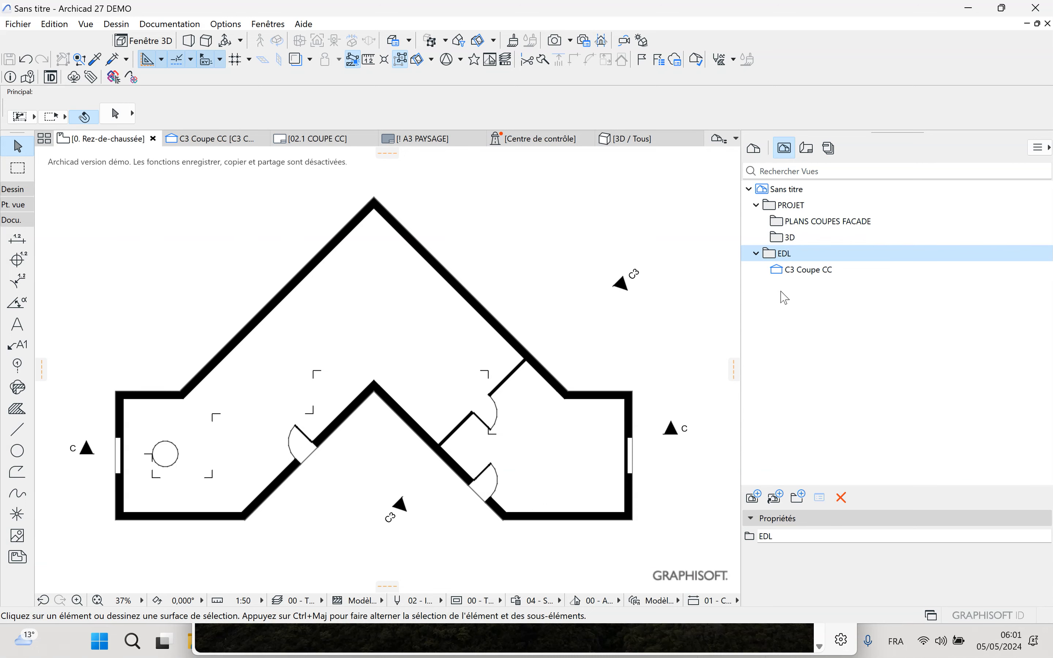
left_click(755, 496)
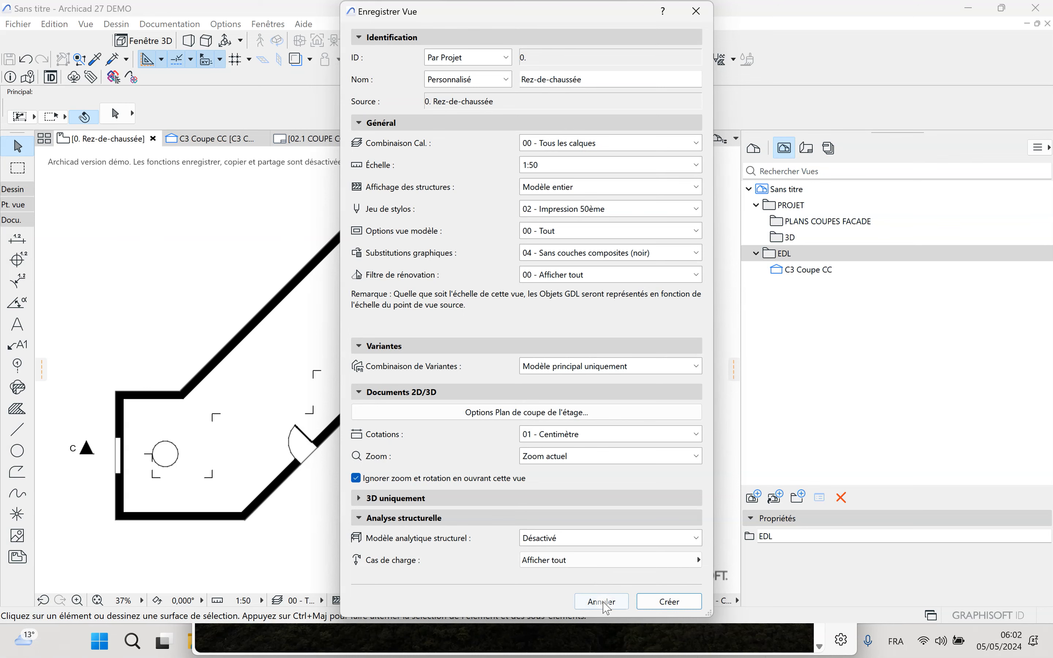
left_click(667, 602)
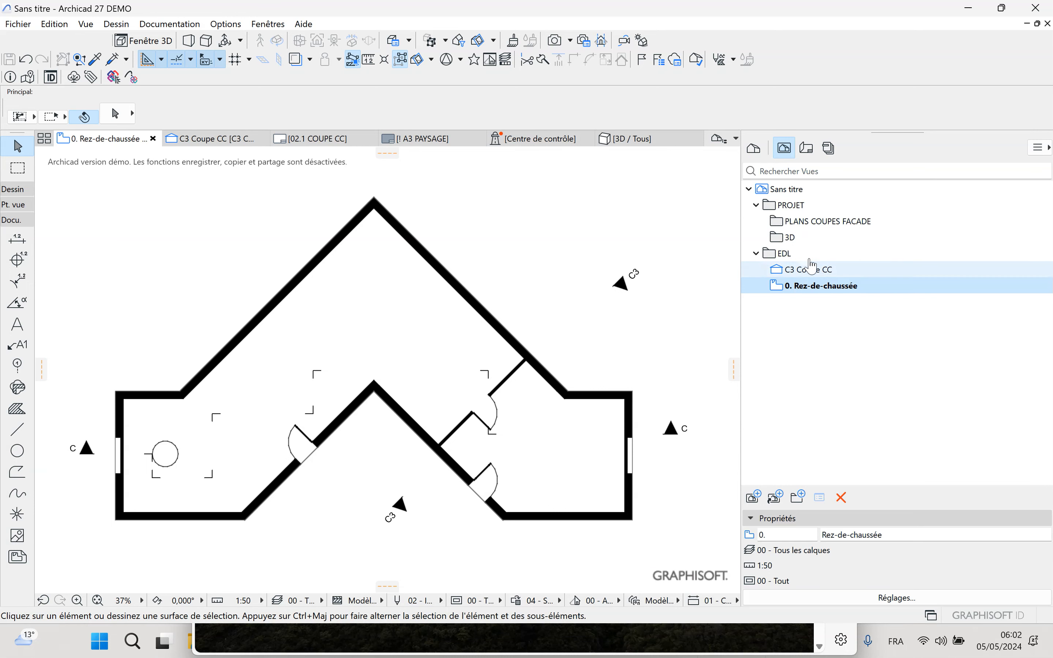
right_click(807, 290)
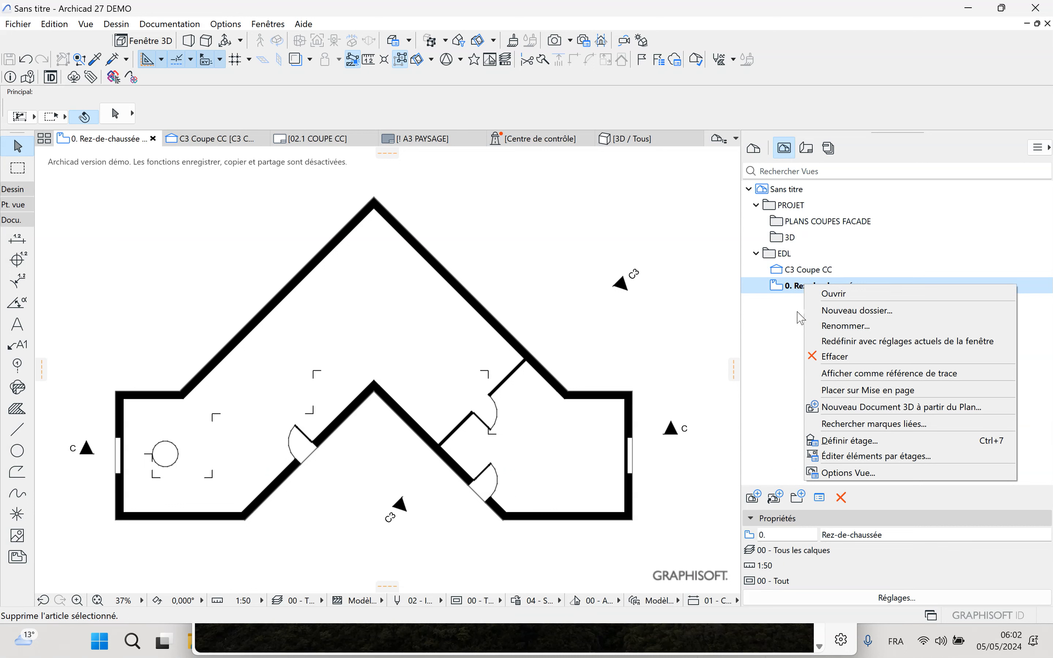
left_click(784, 345)
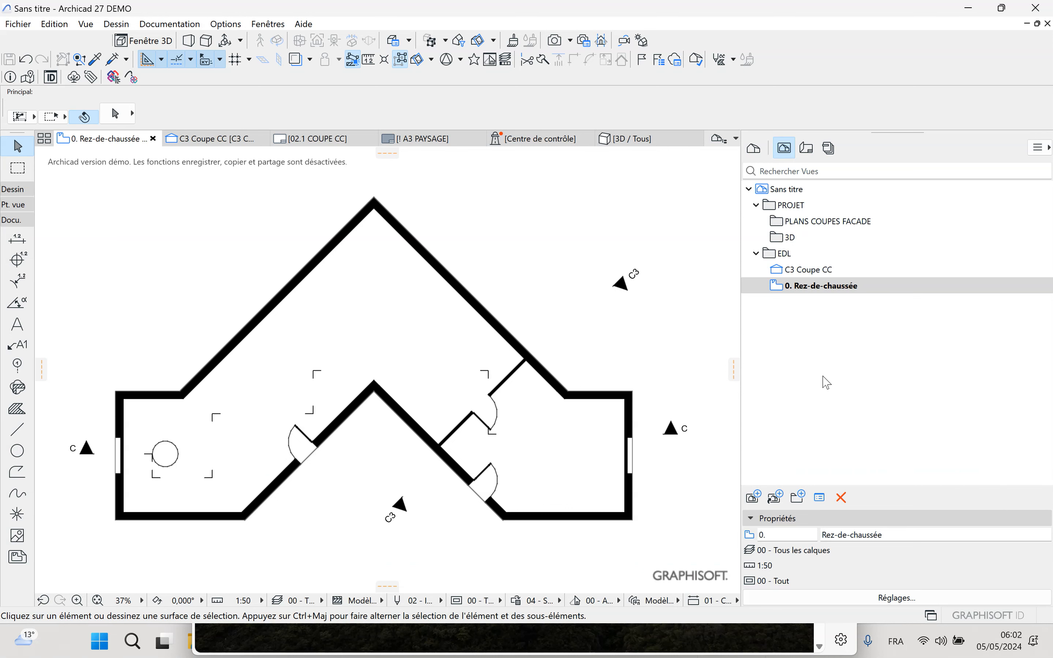
Create a new layout in the layout book based on the ! A3 PAYSAGE master layout
left_click(807, 149)
left_click(804, 319)
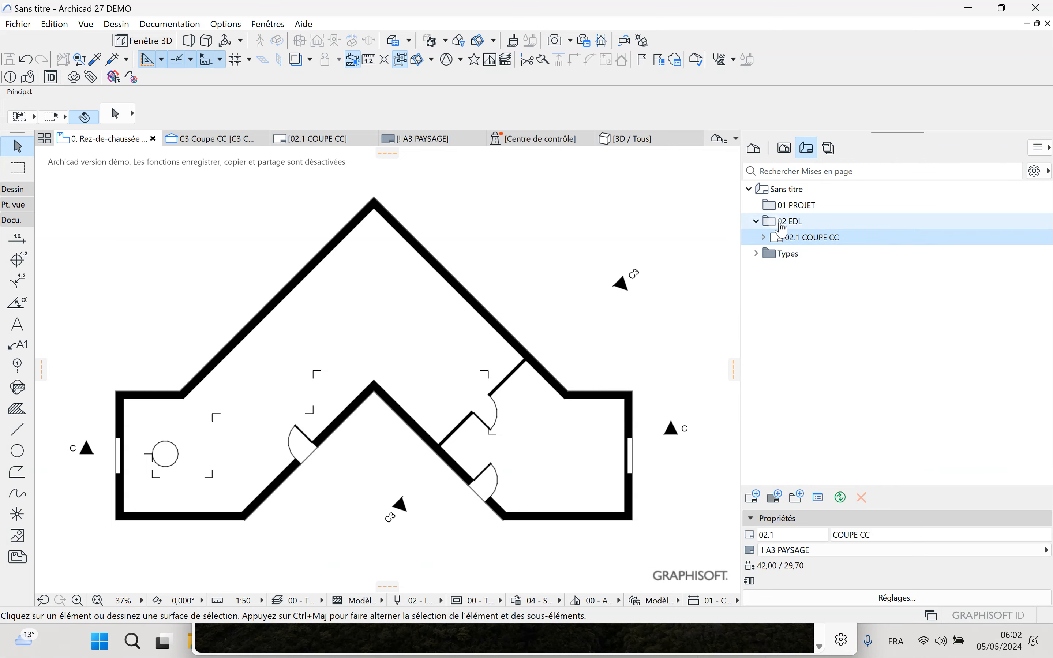
left_click(756, 221)
left_click(755, 221)
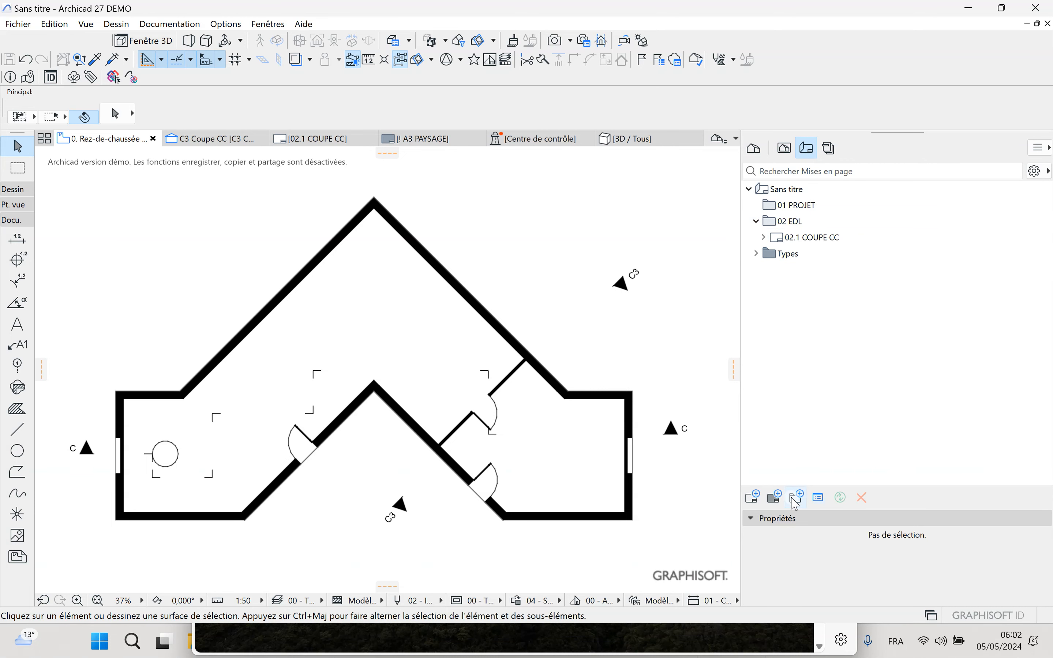
left_click(753, 497)
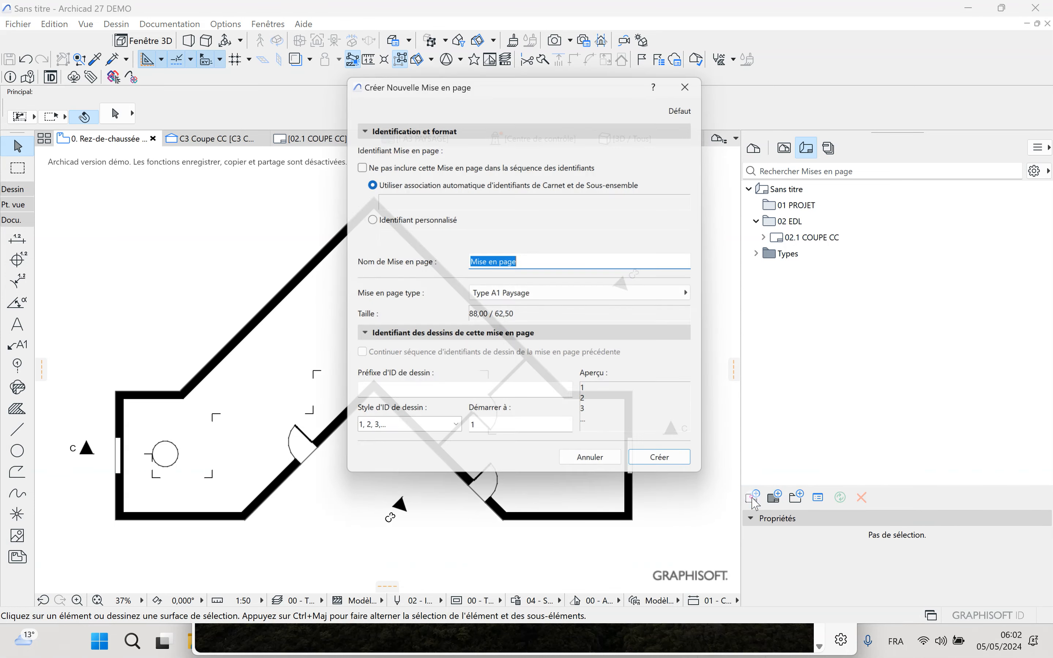
left_click(554, 294)
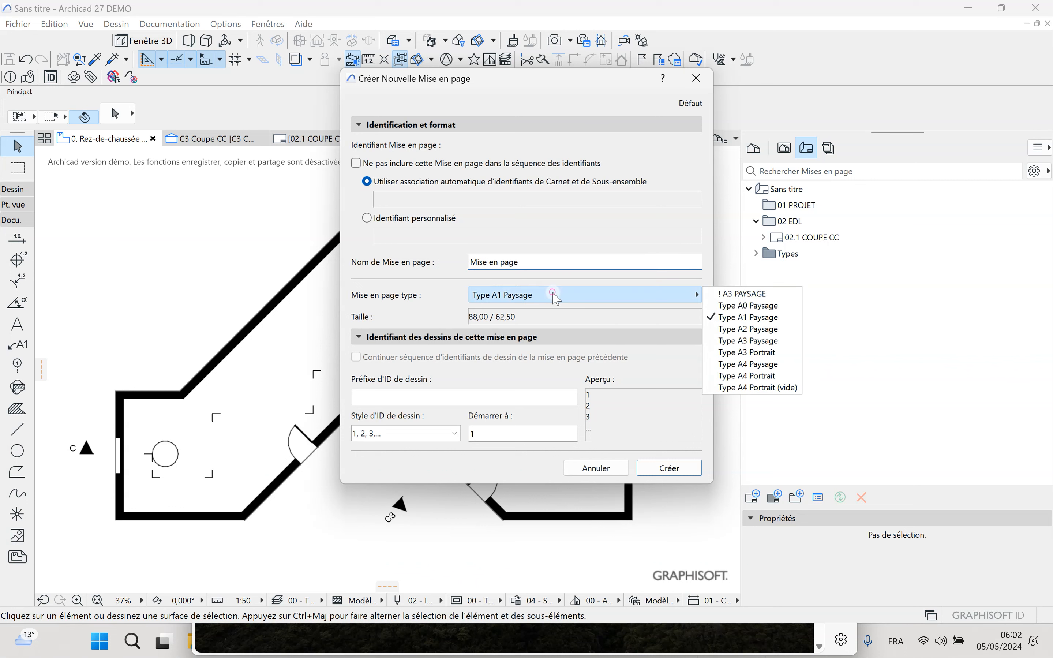
left_click(739, 294)
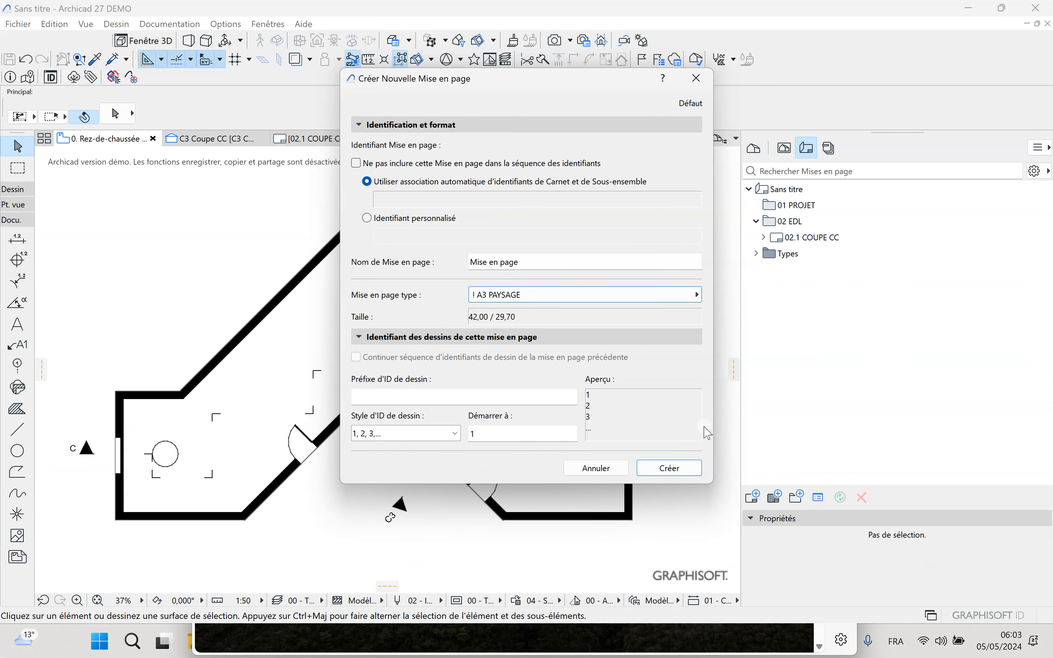
left_click(678, 468)
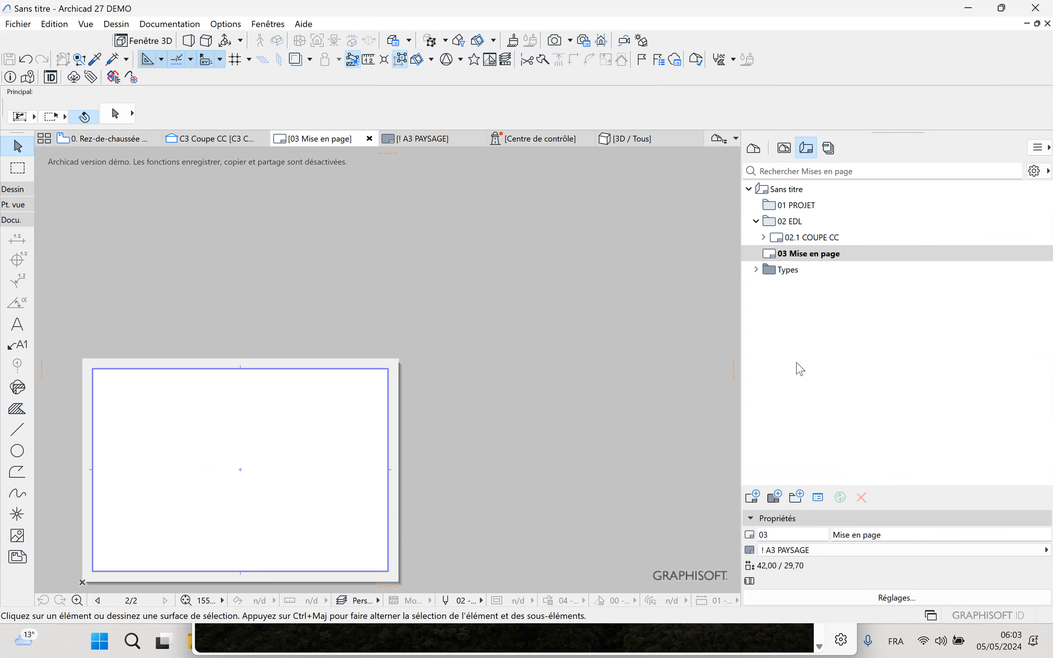
middle_click_drag(278, 493, 489, 322)
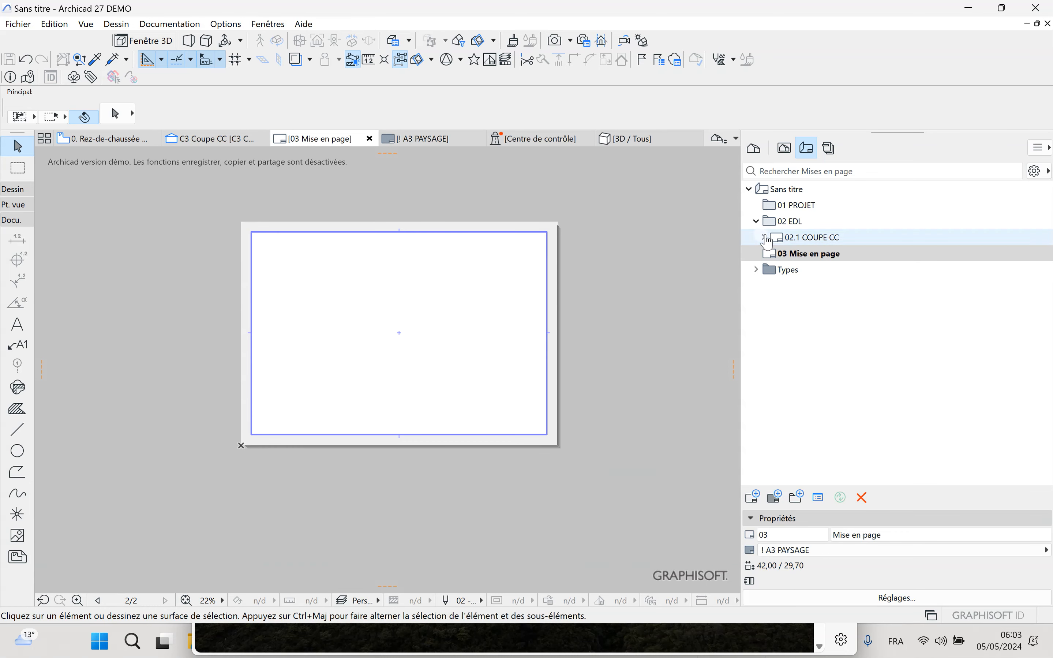
Give the ground-floor plan view in the EDL folder the custom name edl Rez-de-chaussée
left_click(784, 148)
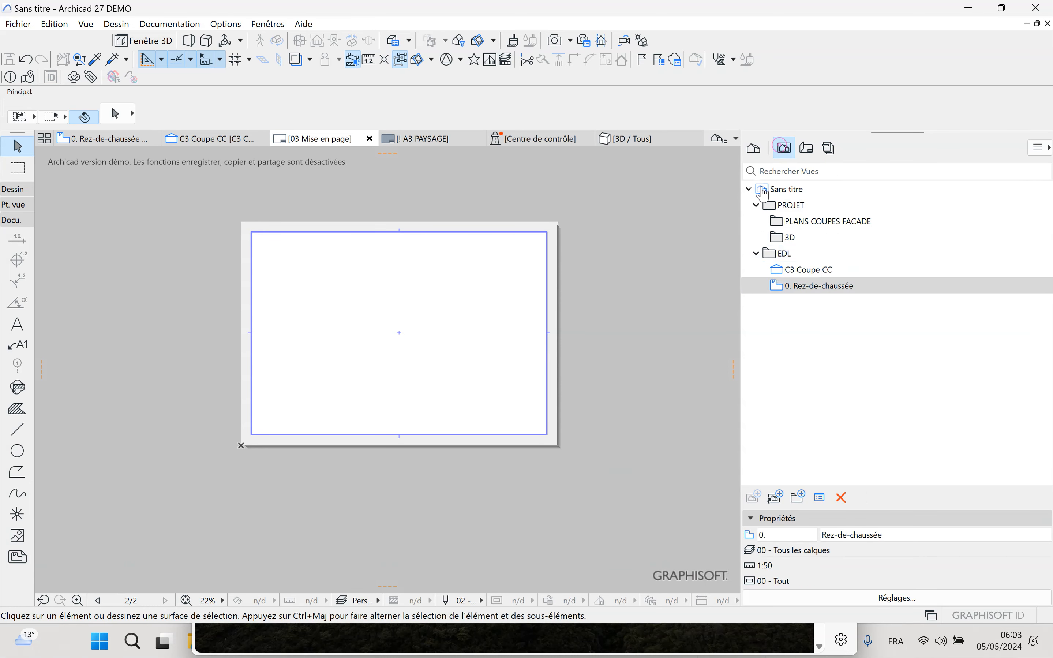
right_click(809, 294)
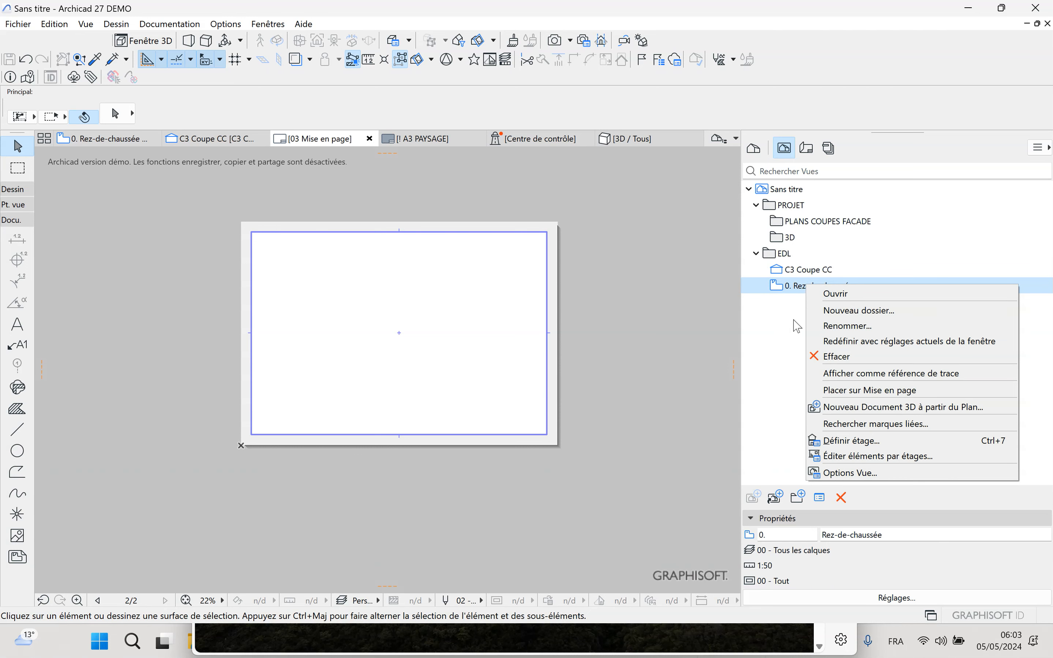
left_click(775, 327)
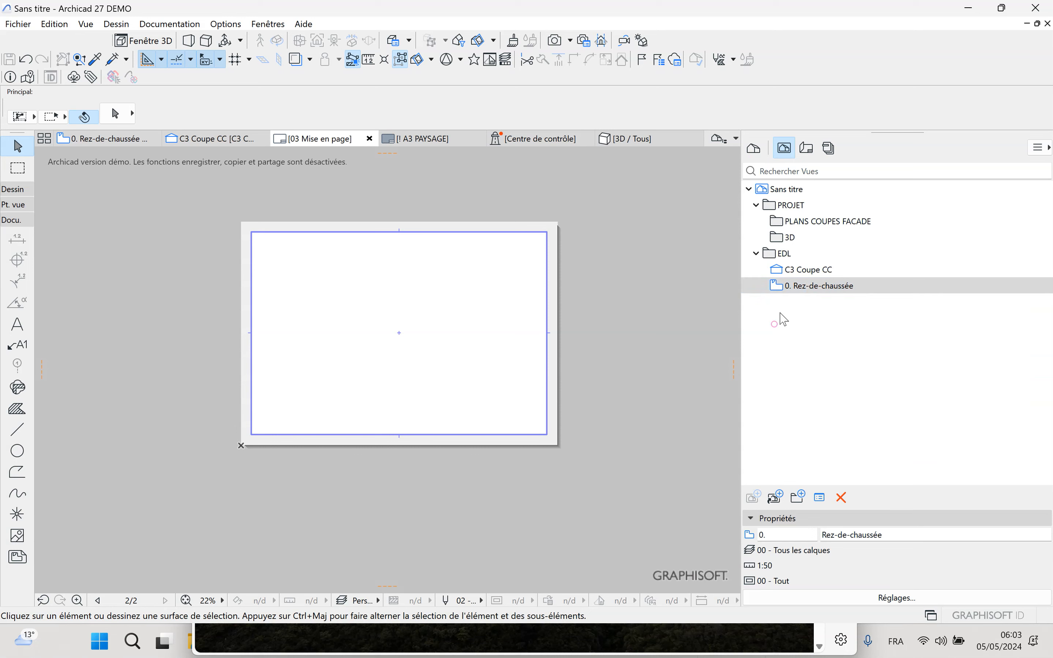
right_click(803, 295)
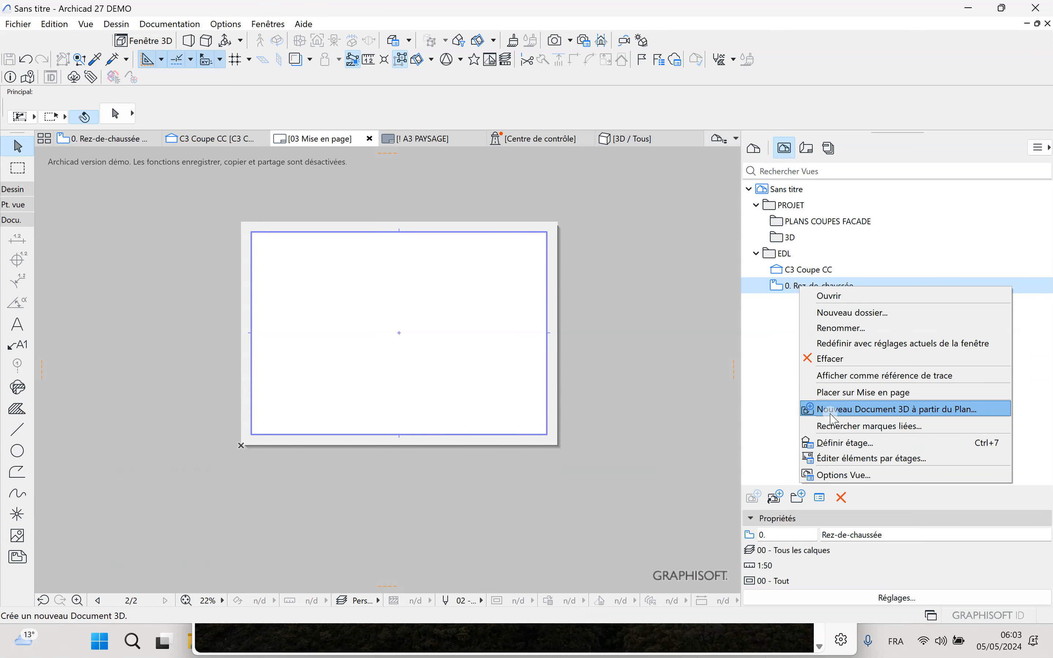
left_click(832, 476)
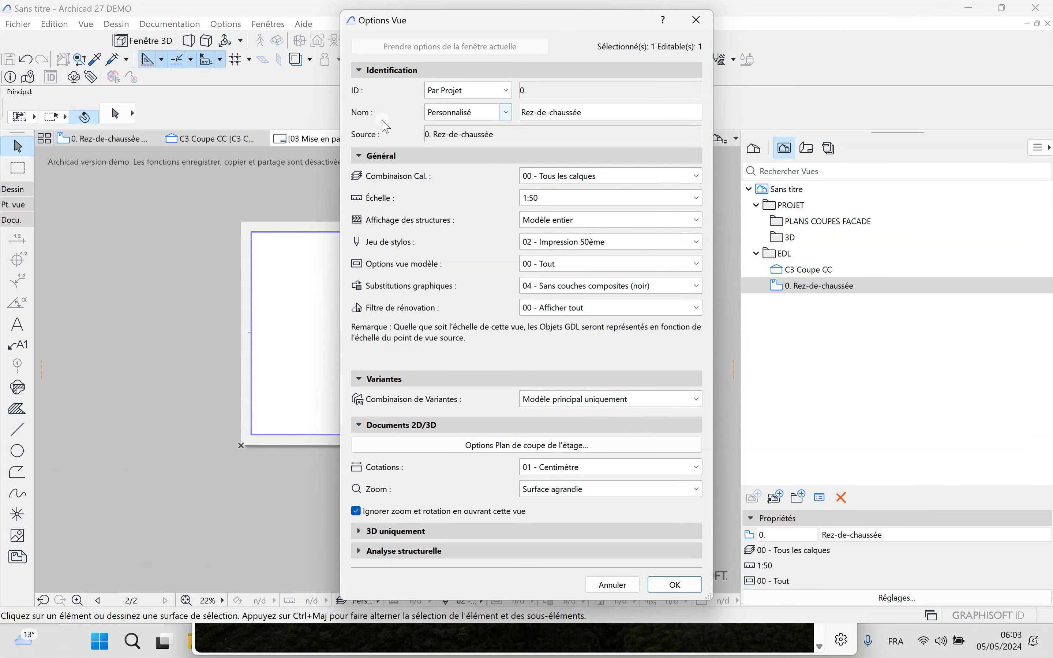
left_click(506, 112)
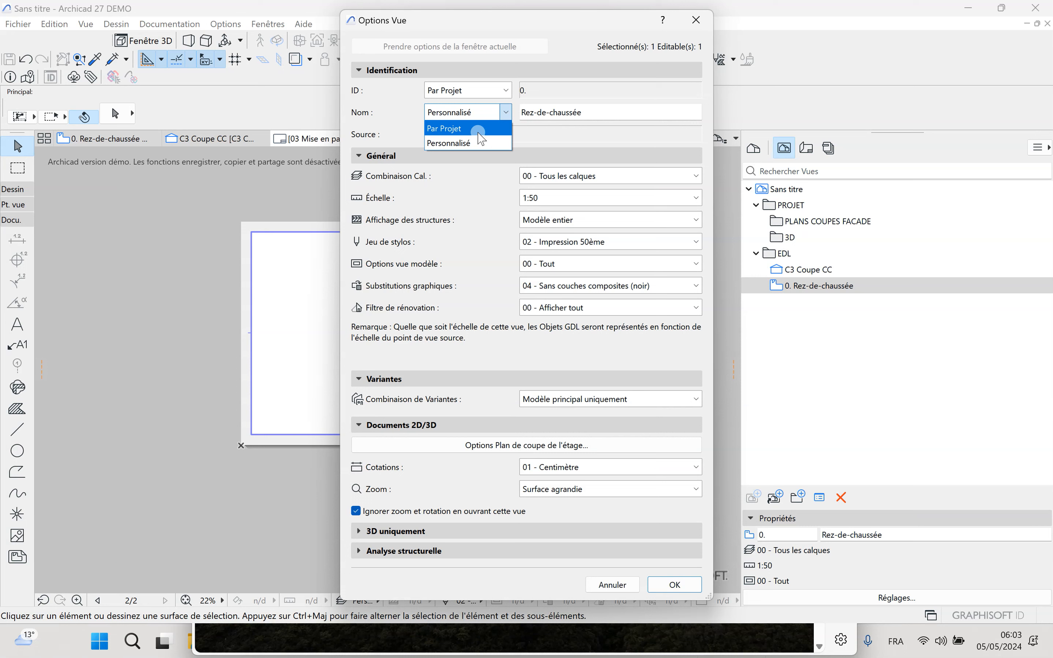
left_click(457, 146)
left_click(589, 112)
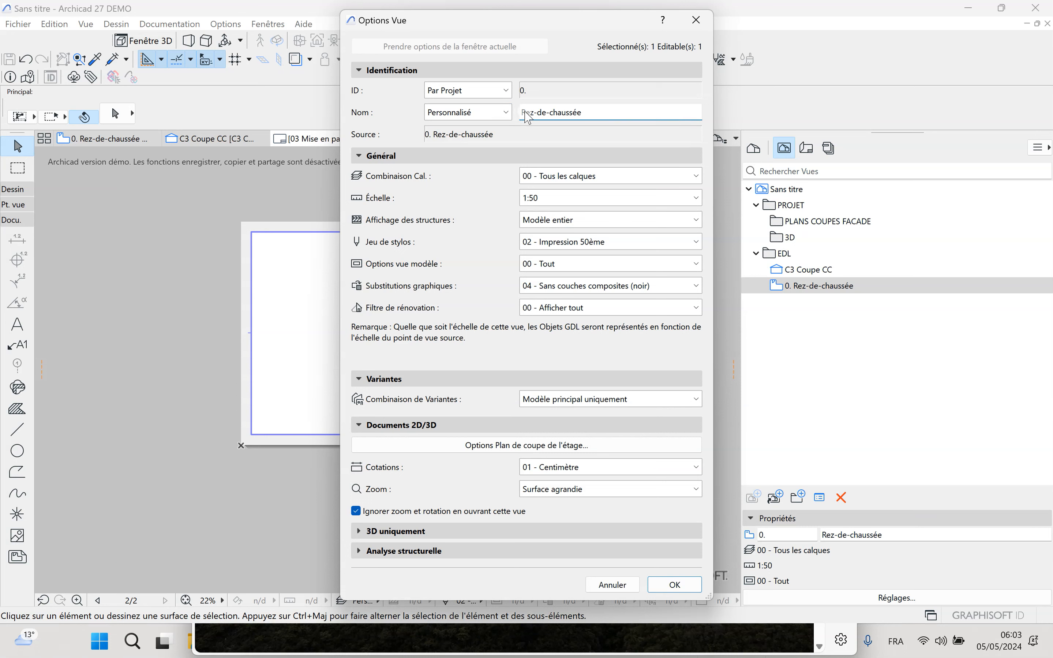
type("edl")
left_click(630, 118)
left_click(673, 586)
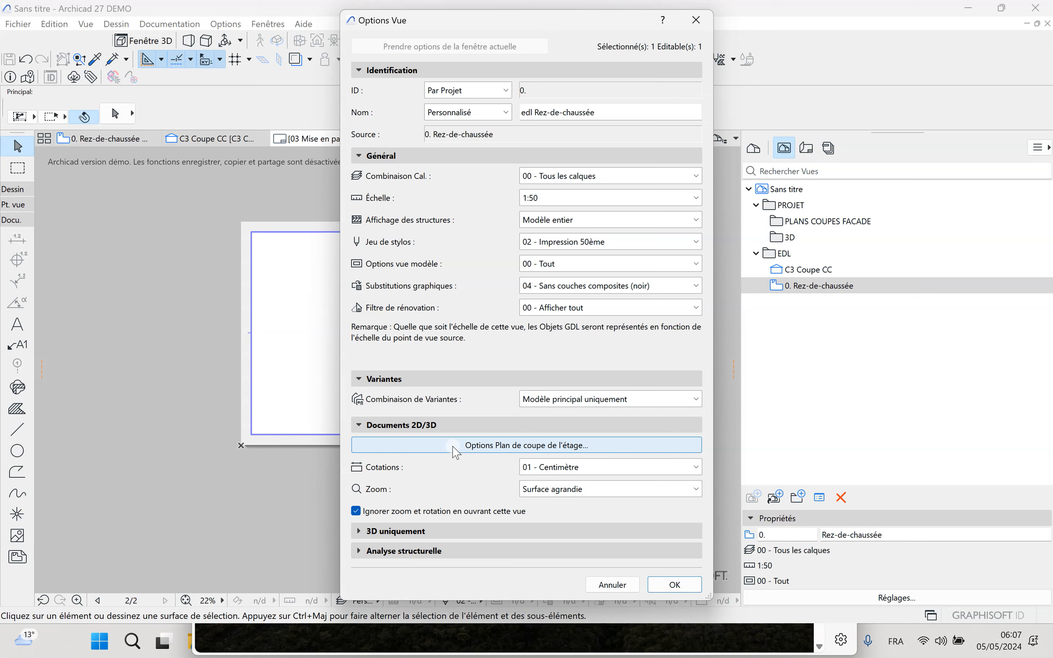
Review the view's floor plan cut plane options without altering them and accept the view settings
left_click(520, 449)
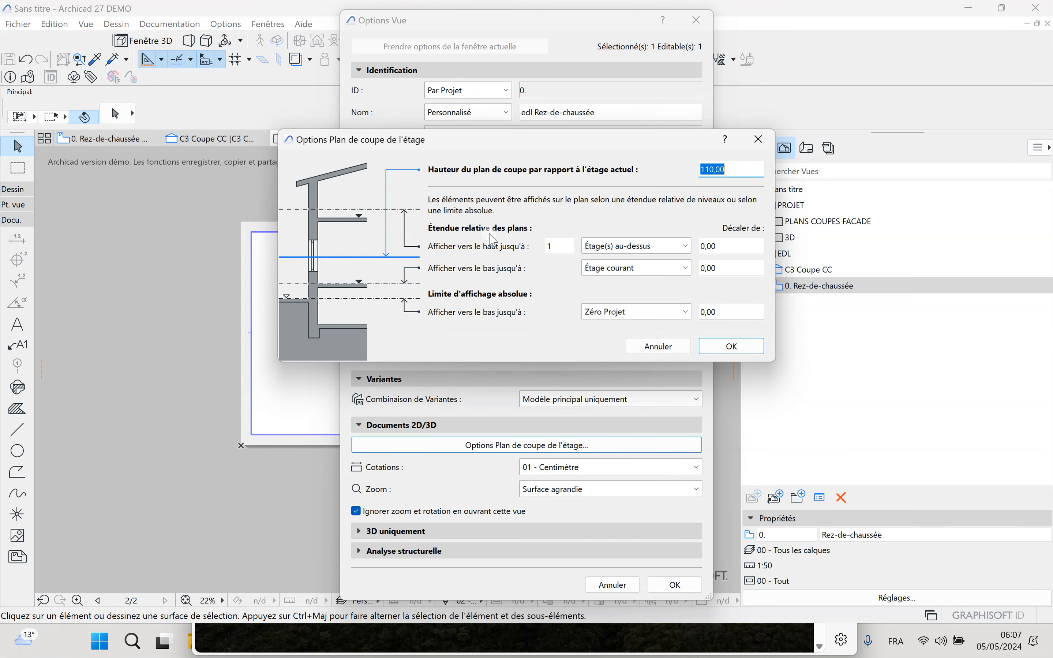
left_click(733, 346)
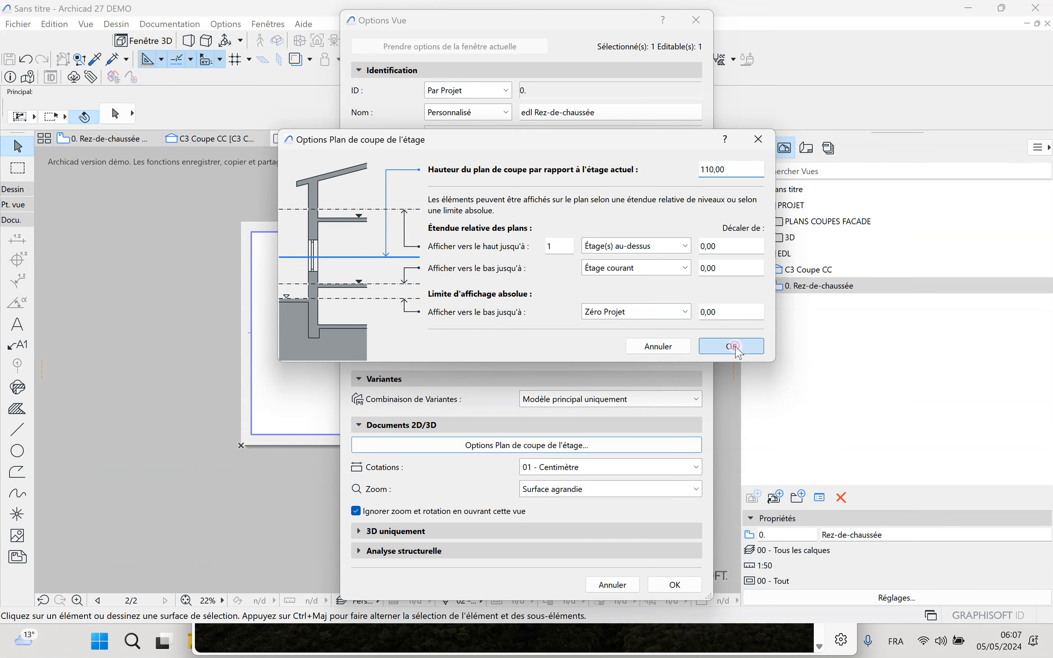
left_click(681, 584)
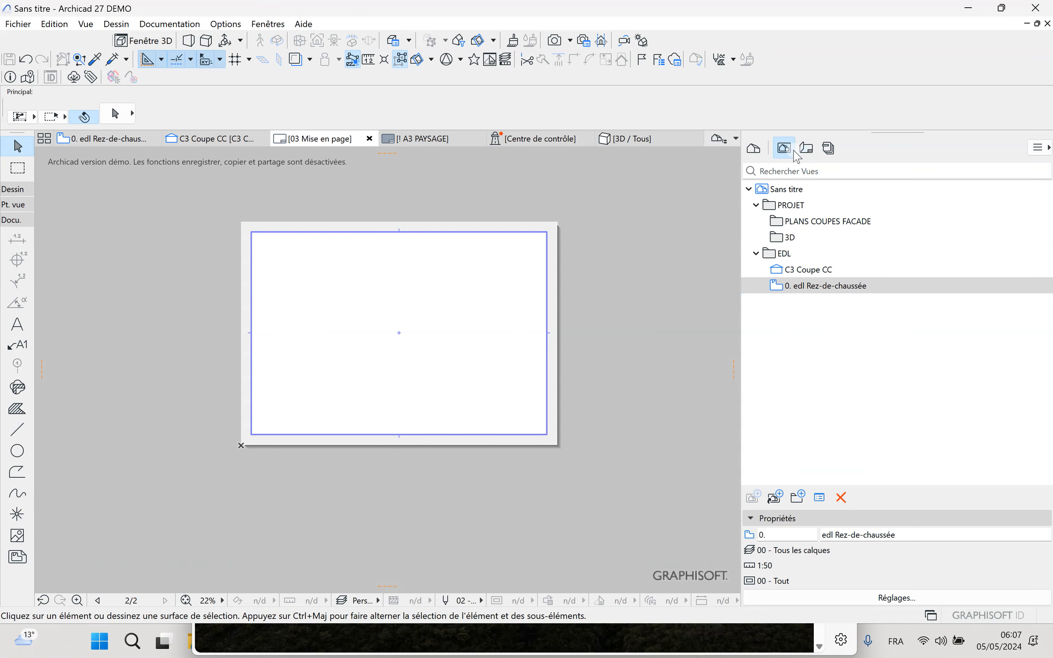
Rename the new A3 layout as PLAN RDC
left_click(809, 150)
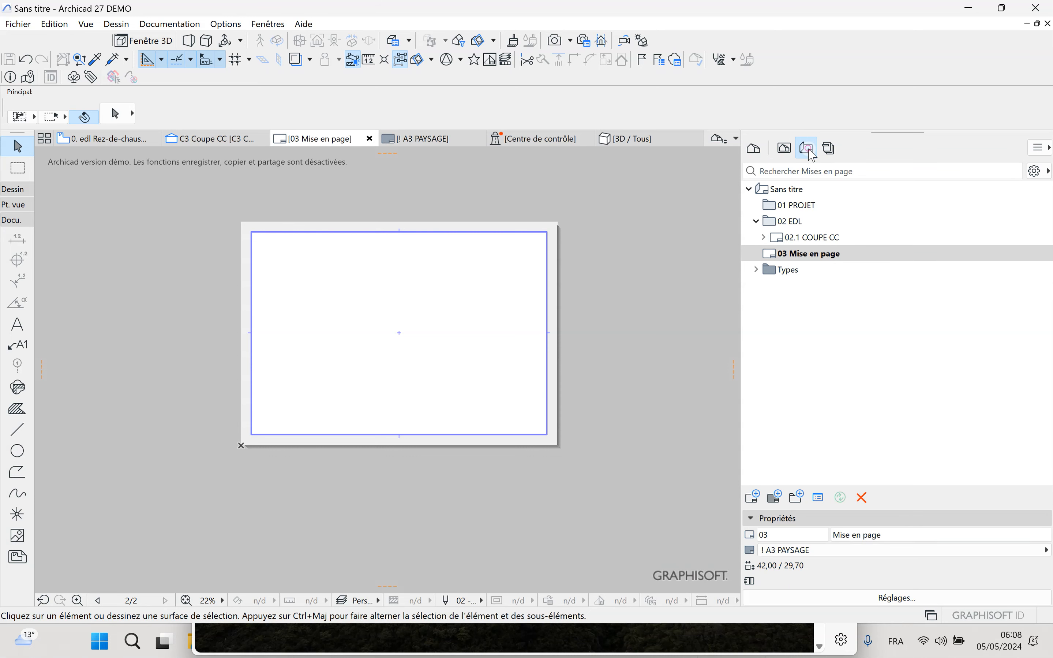
right_click(809, 258)
left_click(844, 375)
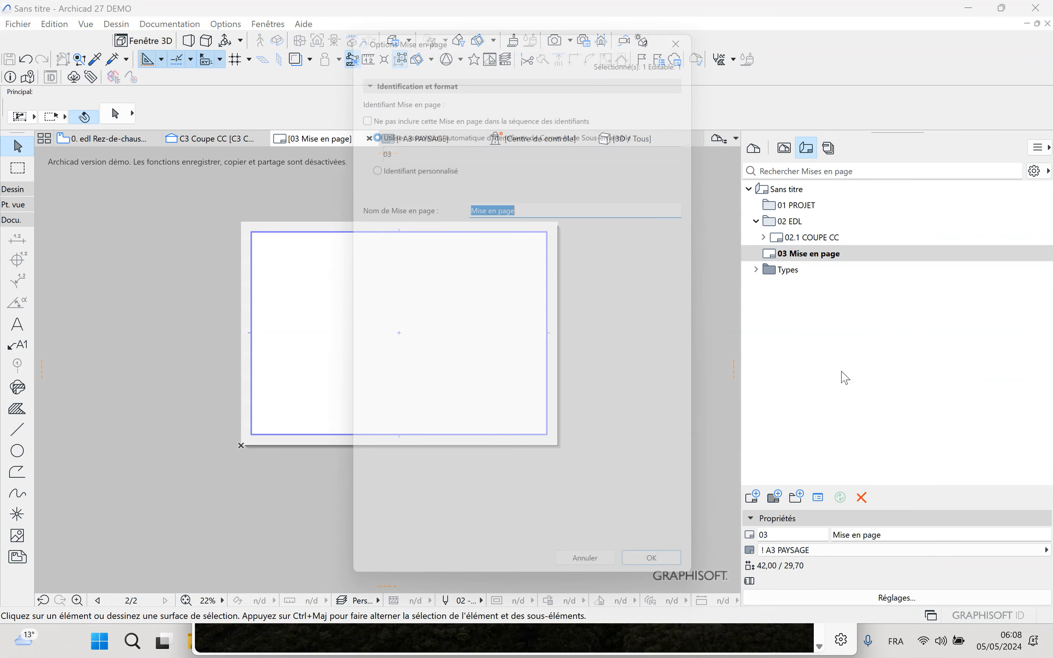
left_click(531, 203)
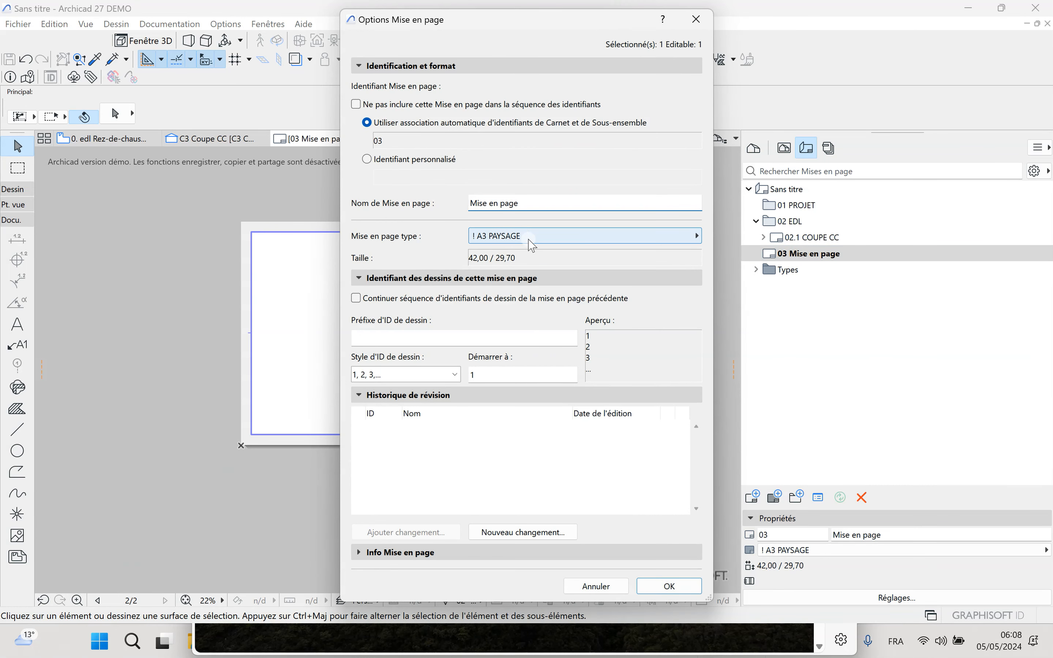
left_click_drag(519, 203, 450, 205)
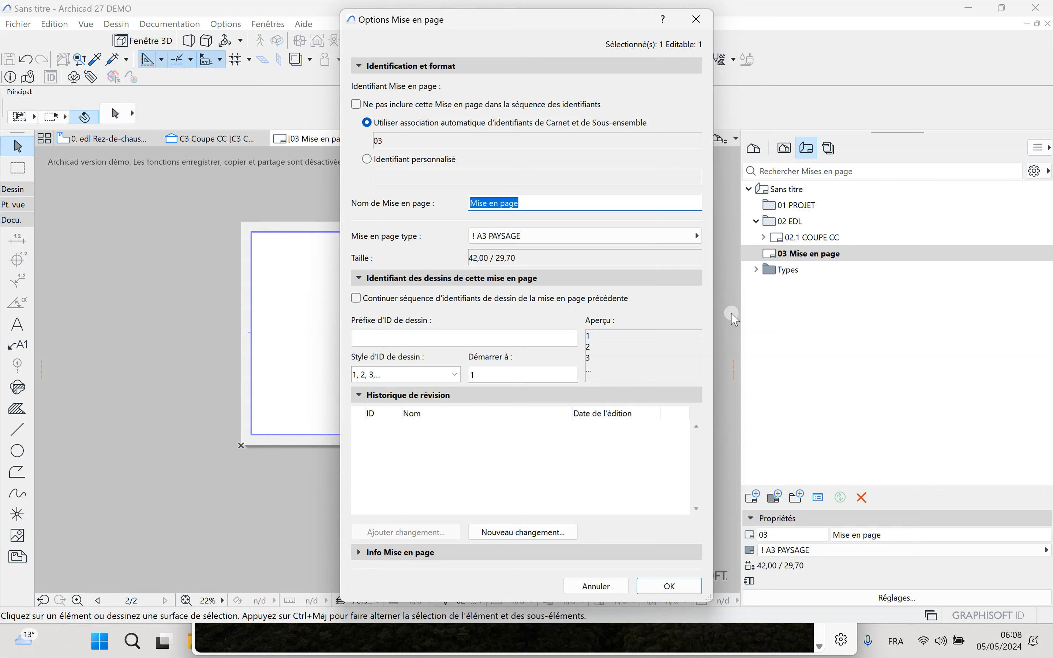
type("planrdc")
left_click_drag(498, 203, 446, 218)
type("PLAN RDC")
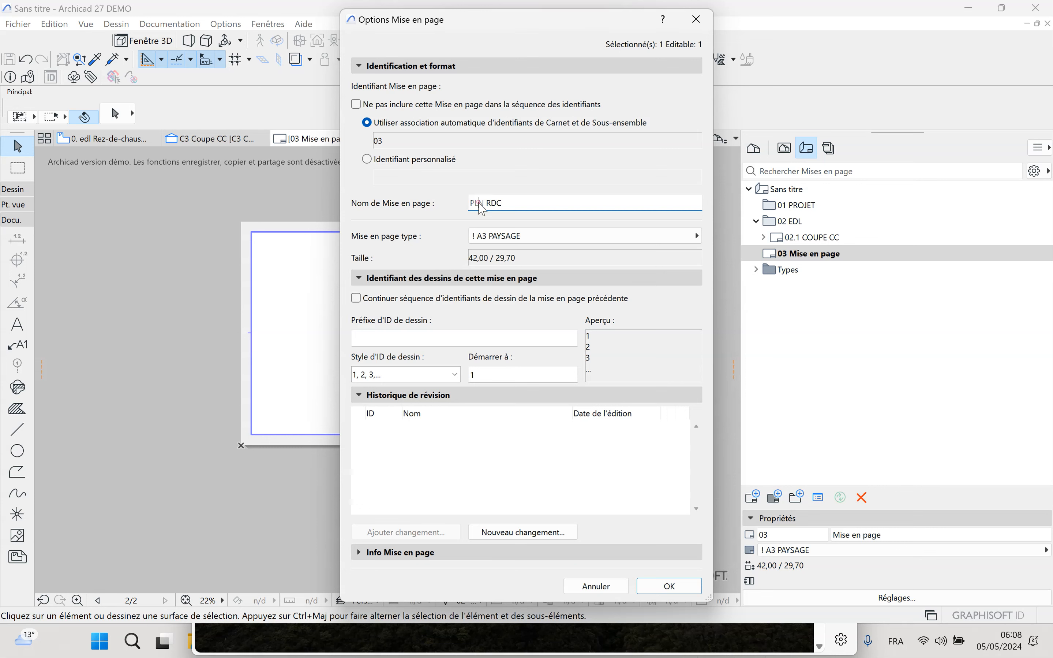
type("A")
left_click(669, 586)
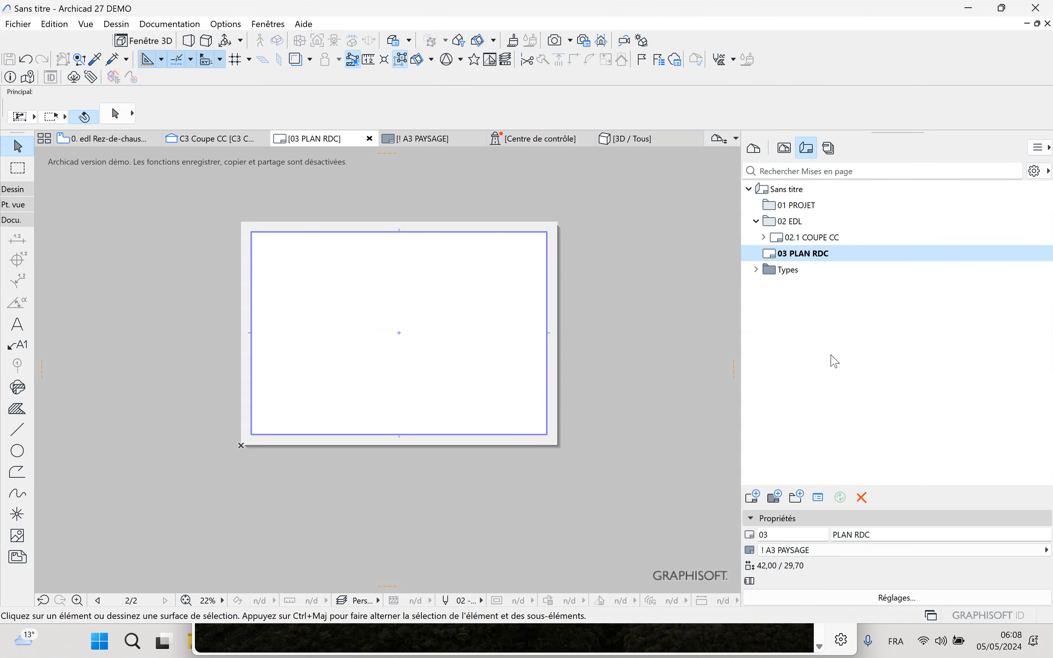
Place the view edl Rez-de-chaussée at the centre of the PLAN RDC layout and select the placed drawing
left_click(784, 147)
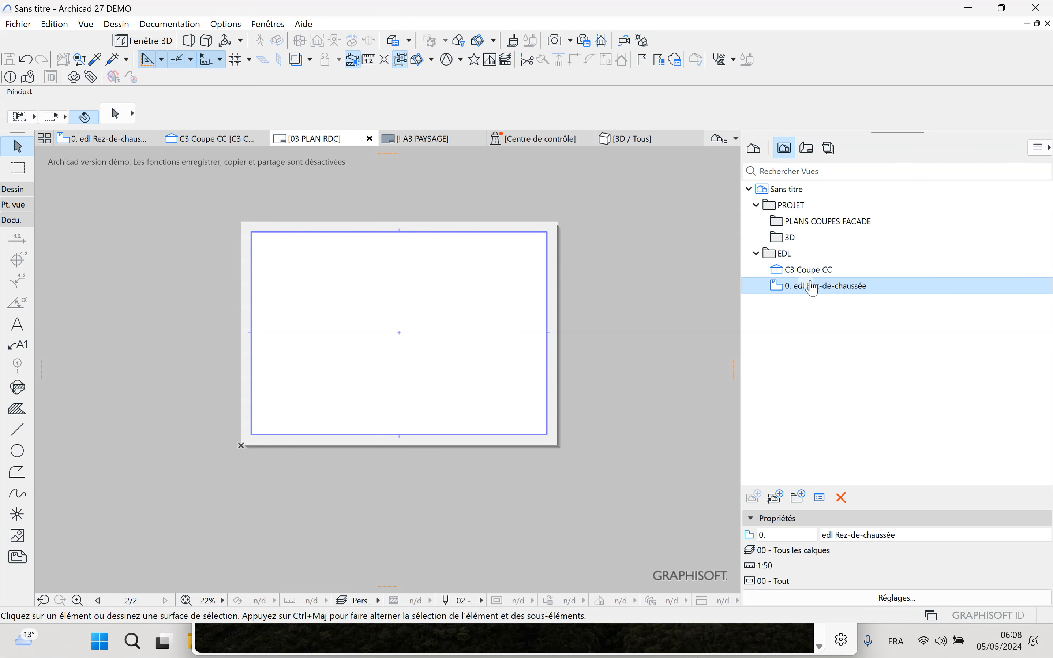
left_click_drag(814, 293, 399, 333)
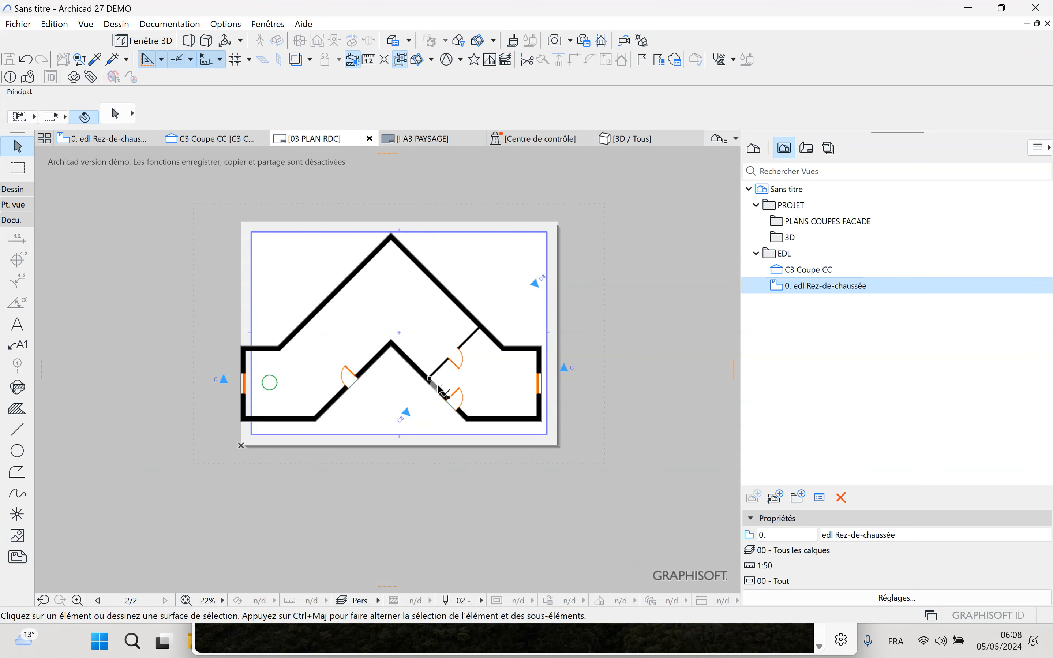
left_click(441, 369)
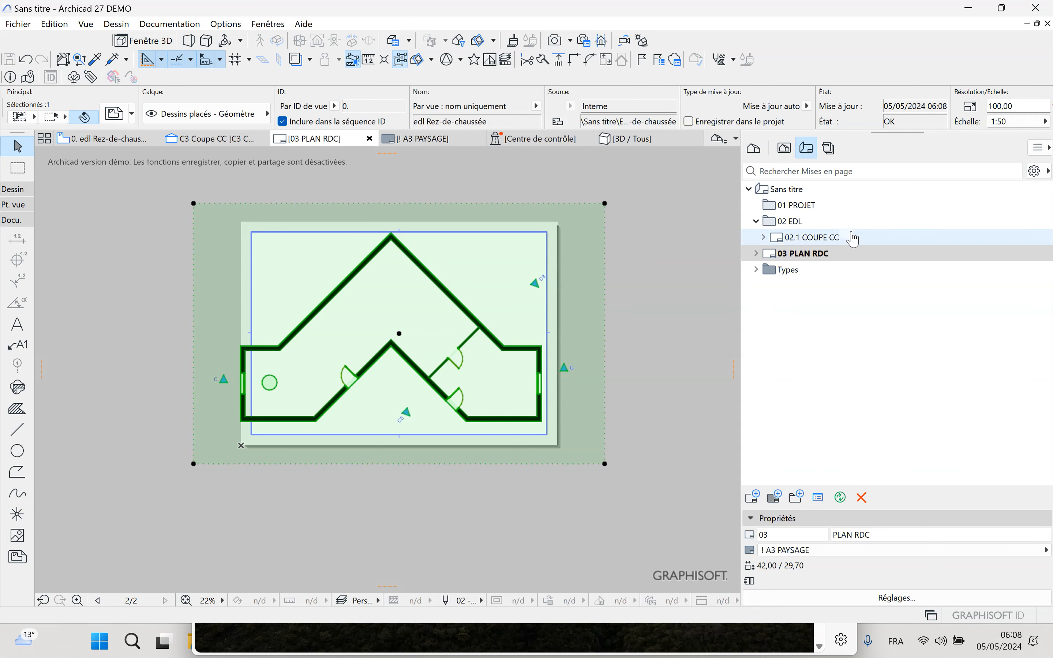
Set the scale of the view edl Rez-de-chaussée to a custom 1:75 in its view settings
left_click(785, 149)
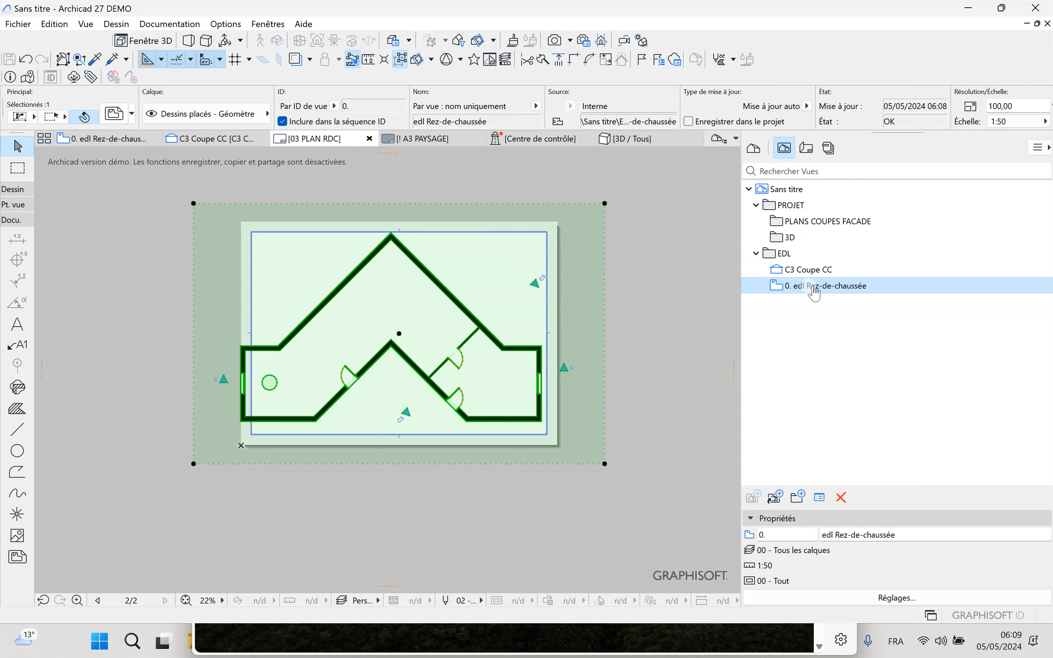
right_click(813, 287)
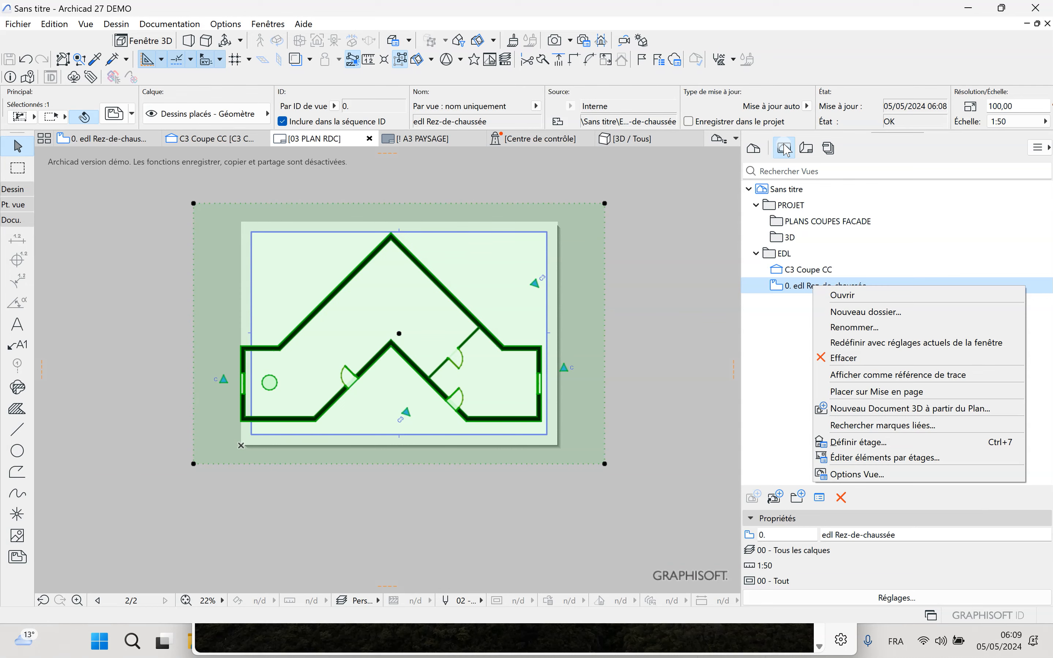
left_click(832, 472)
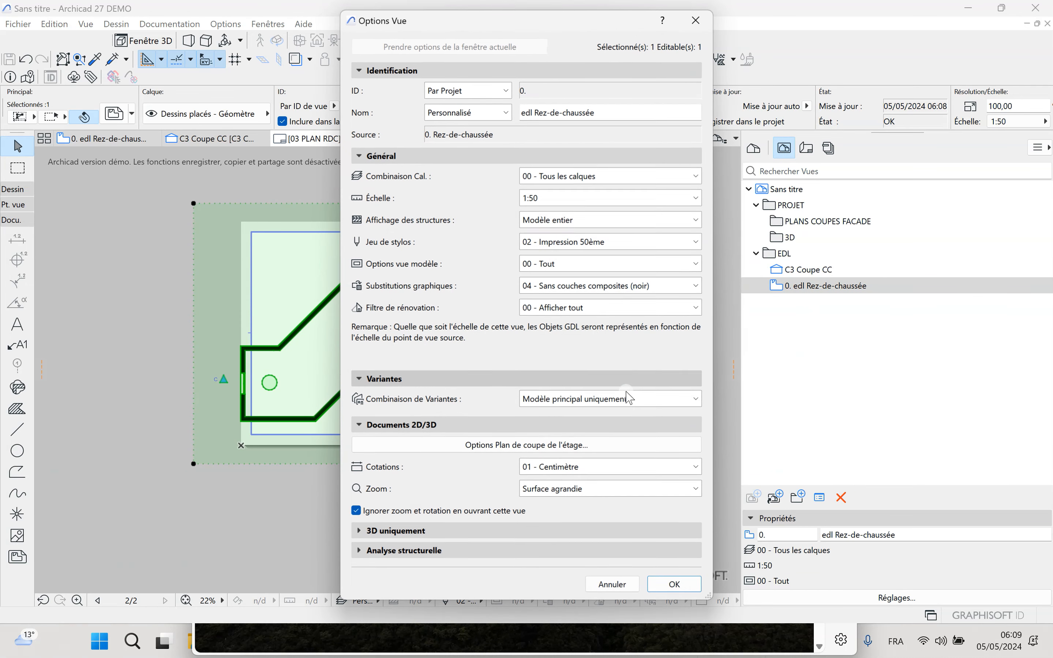
left_click(600, 201)
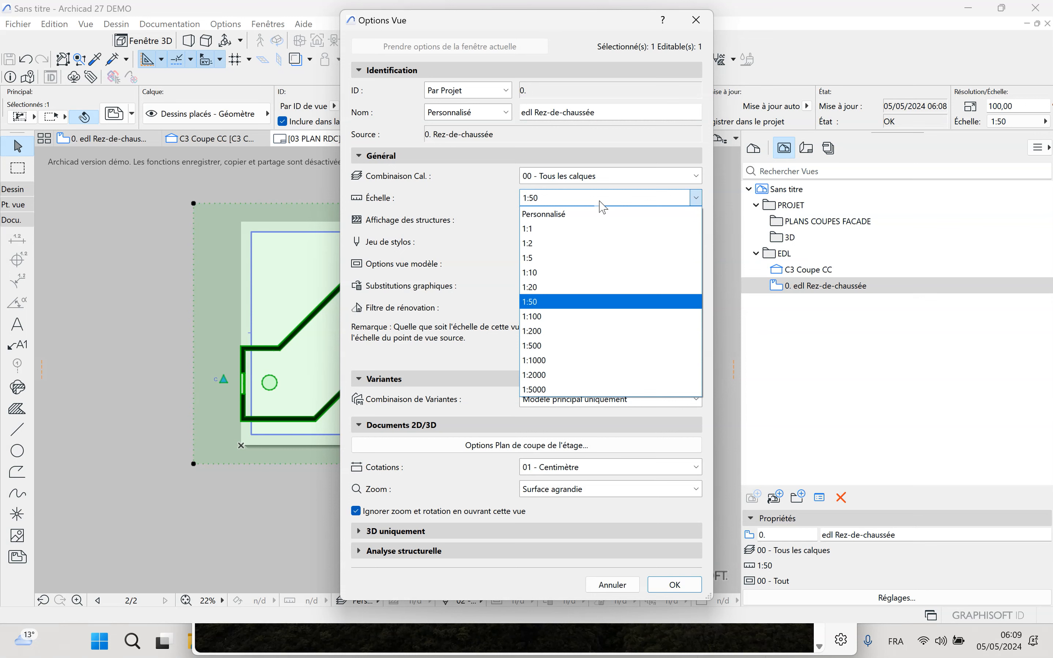
left_click(542, 214)
left_click(488, 211)
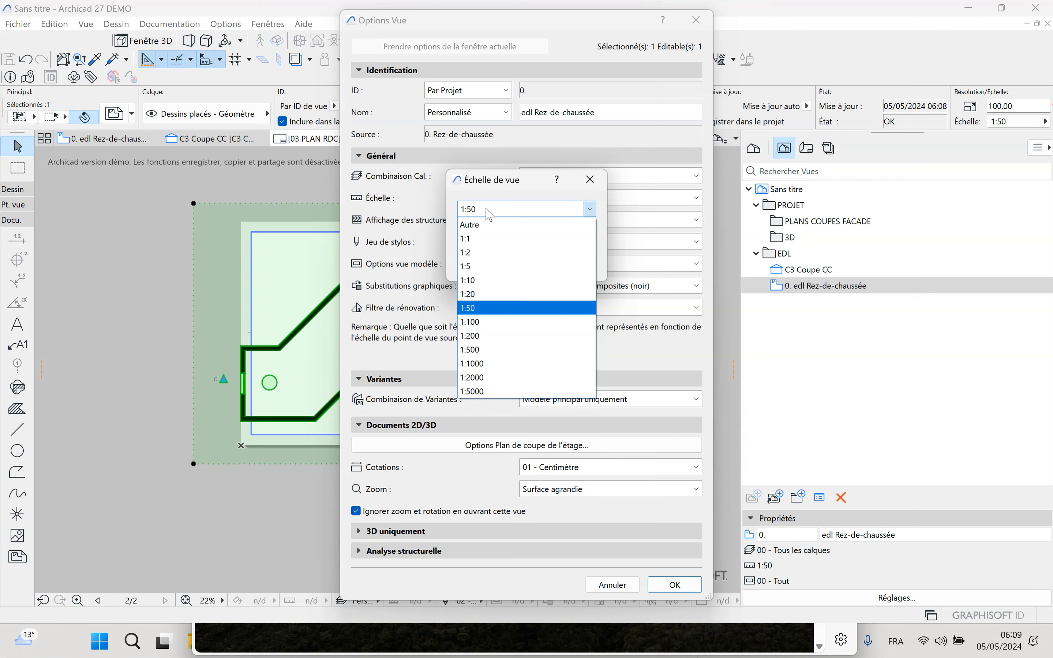
left_click(490, 213)
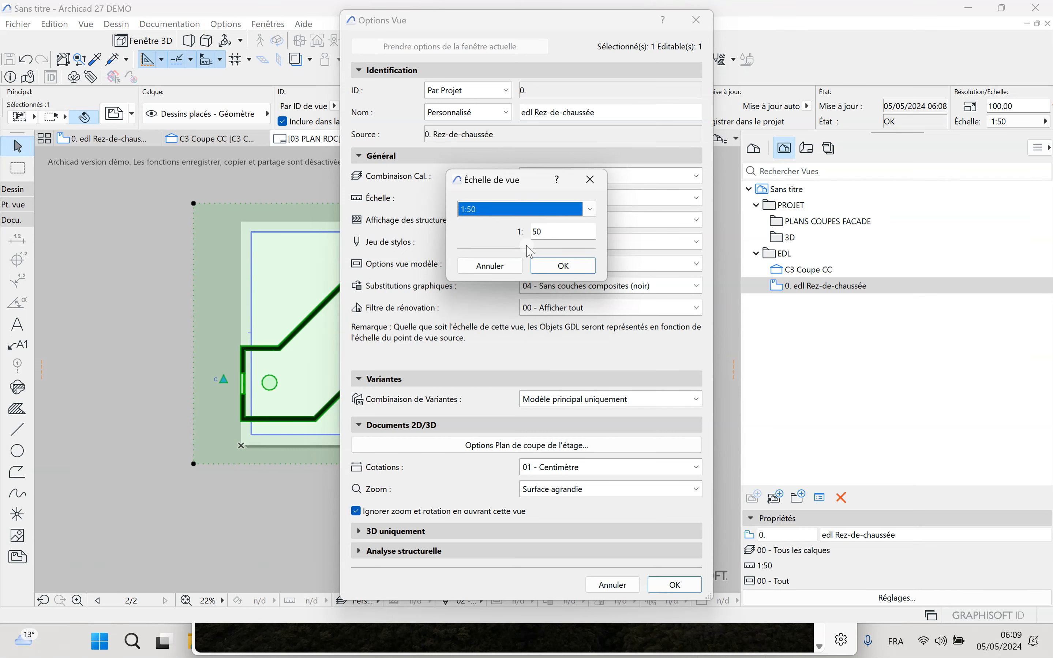
left_click(549, 231)
left_click_drag(550, 230, 539, 231)
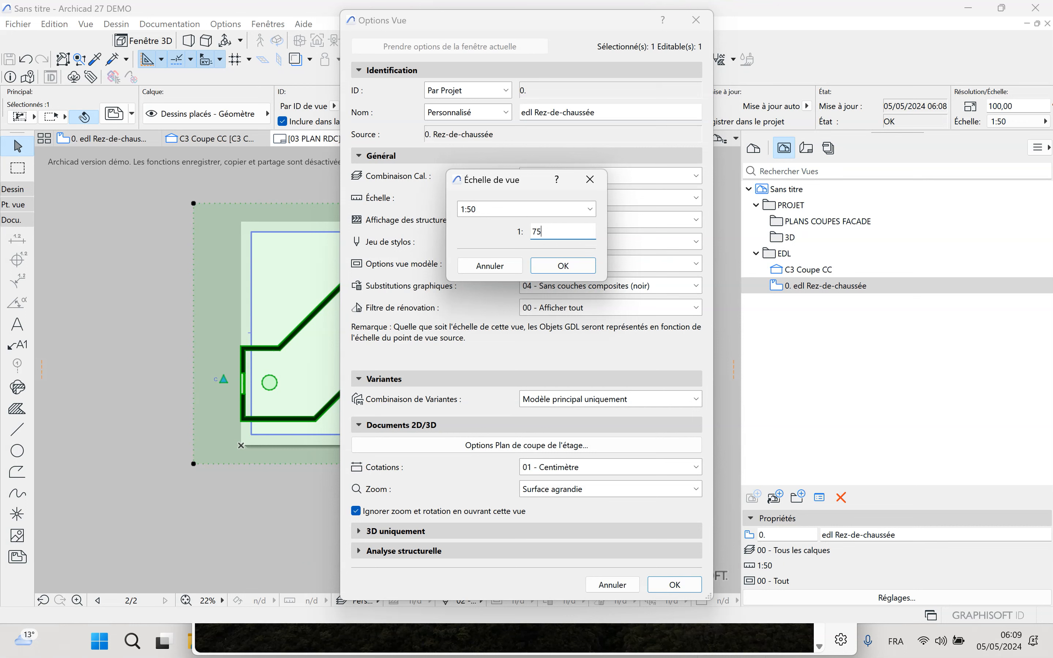
left_click(551, 266)
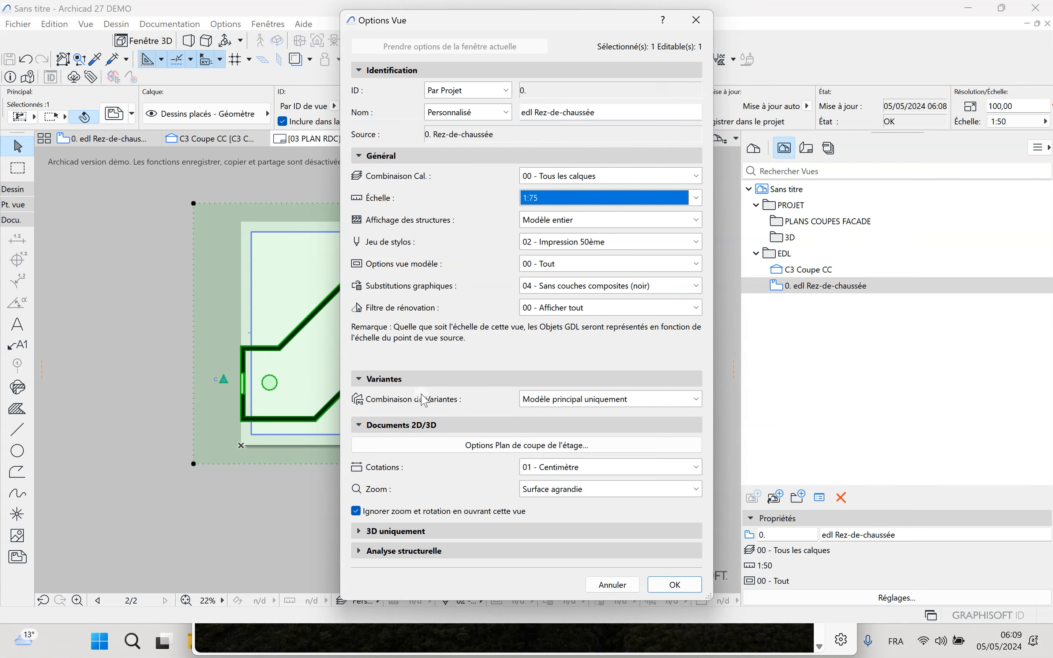
left_click(672, 585)
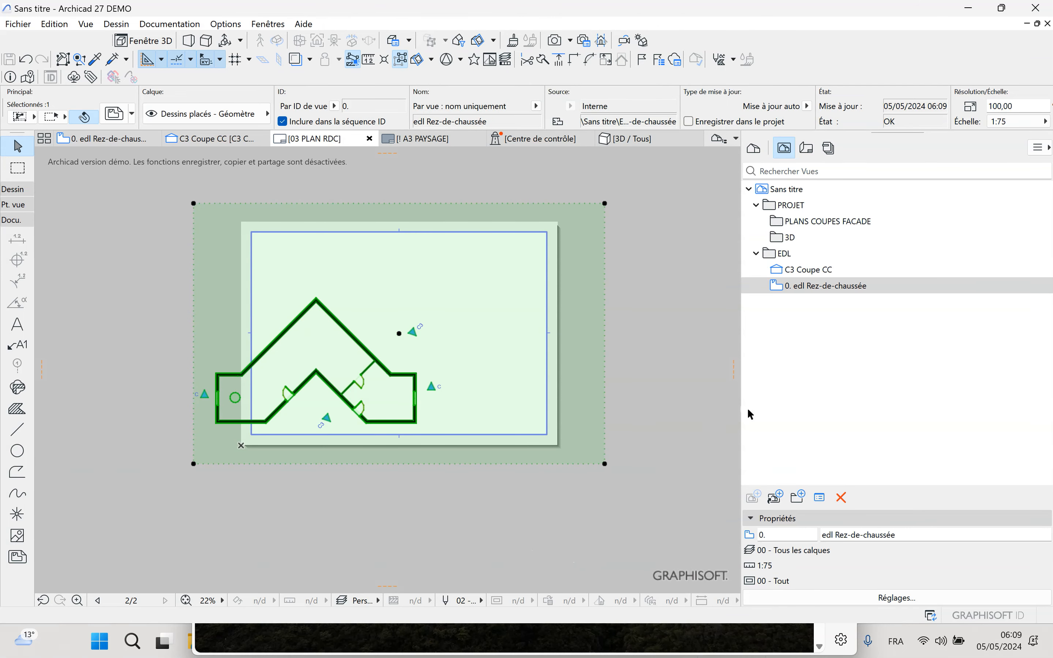
Redefine the view edl Rez-de-chaussée with the current window settings
left_click(803, 290)
right_click(803, 288)
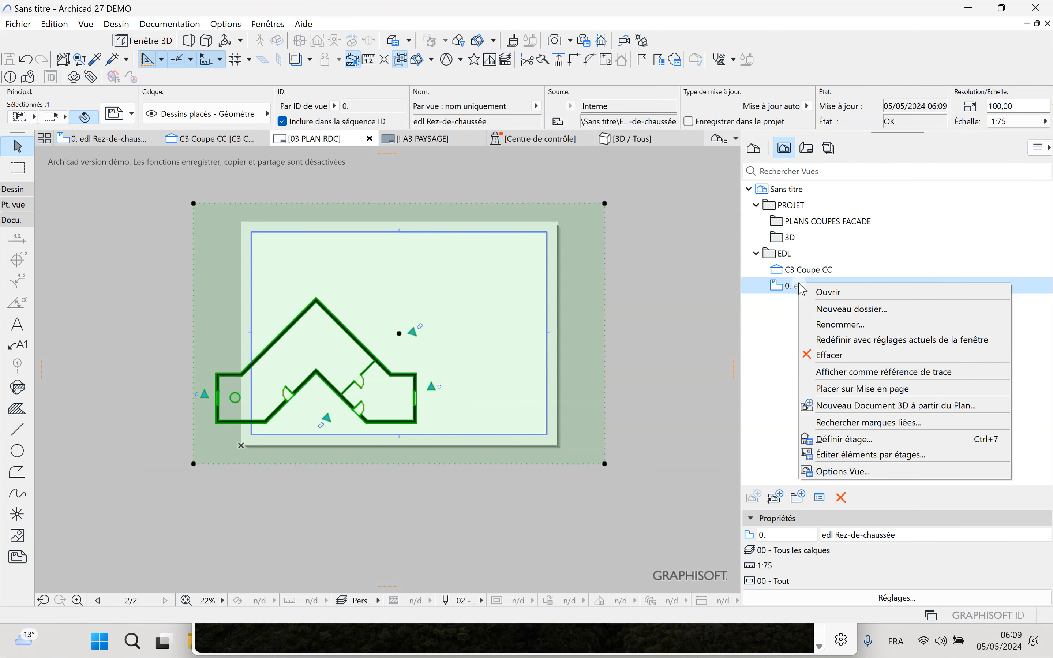
left_click(831, 341)
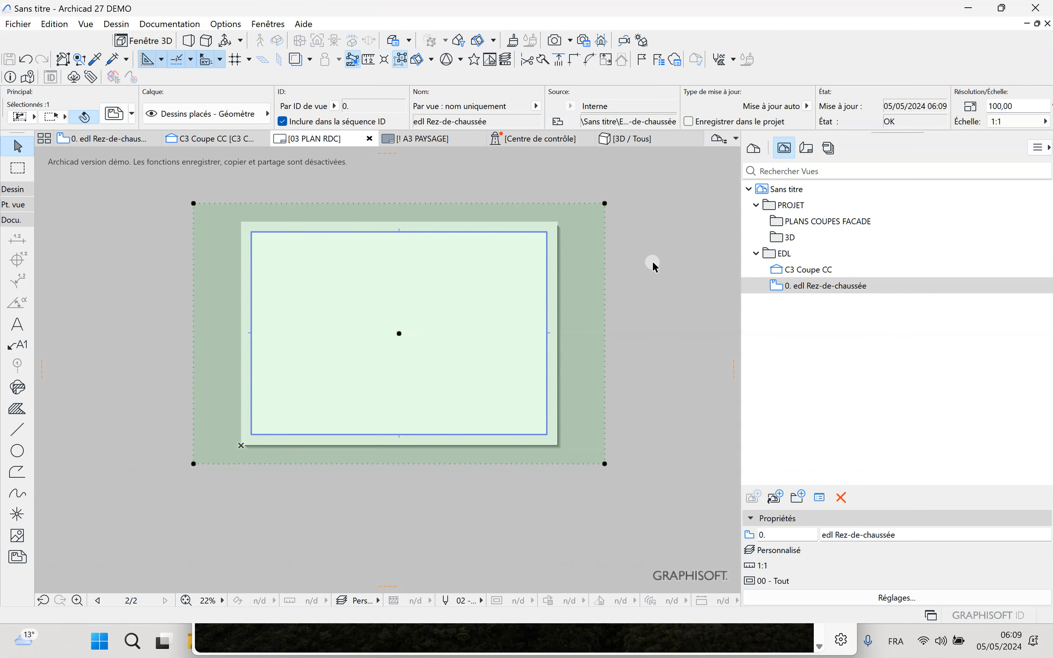
Delete the placed edl Rez-de-chaussée drawing from the PLAN RDC layout
left_click(807, 150)
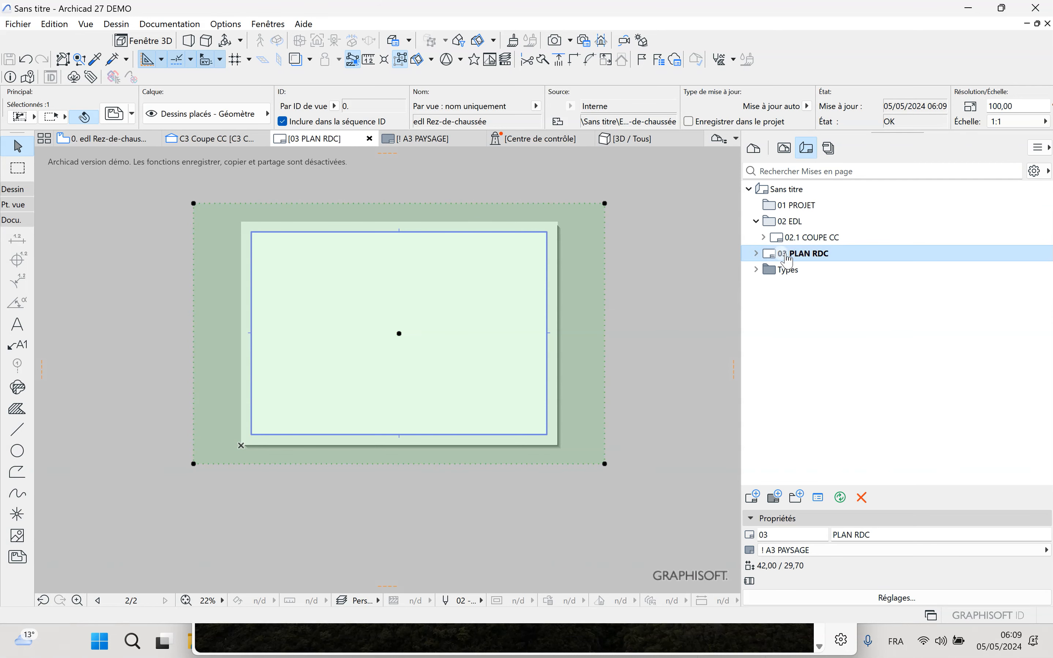
left_click(757, 253)
left_click(821, 272)
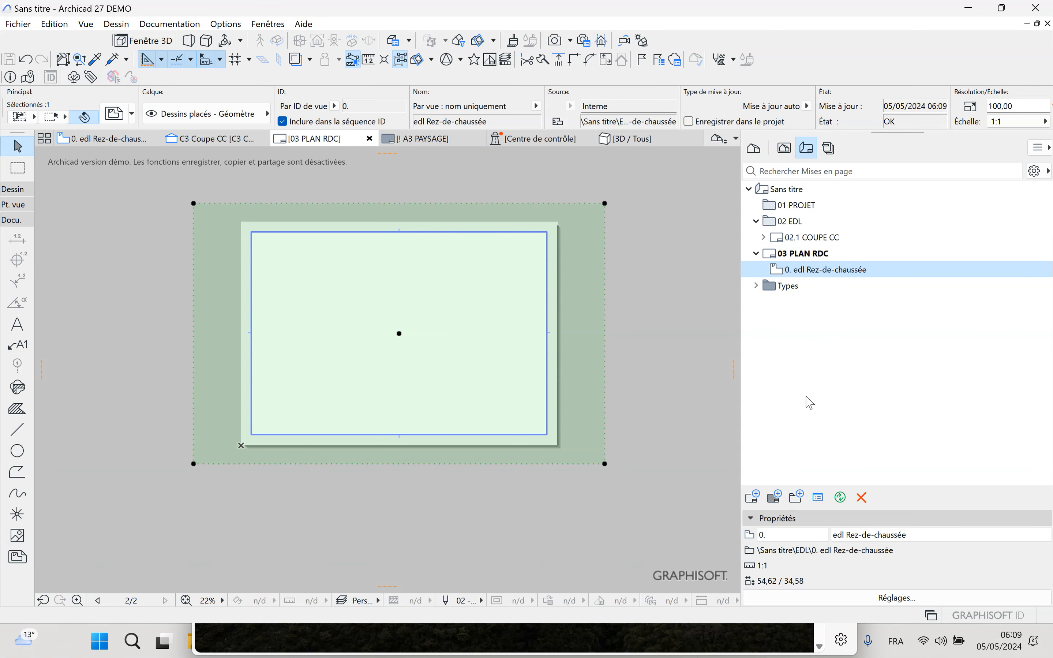
key("Delete")
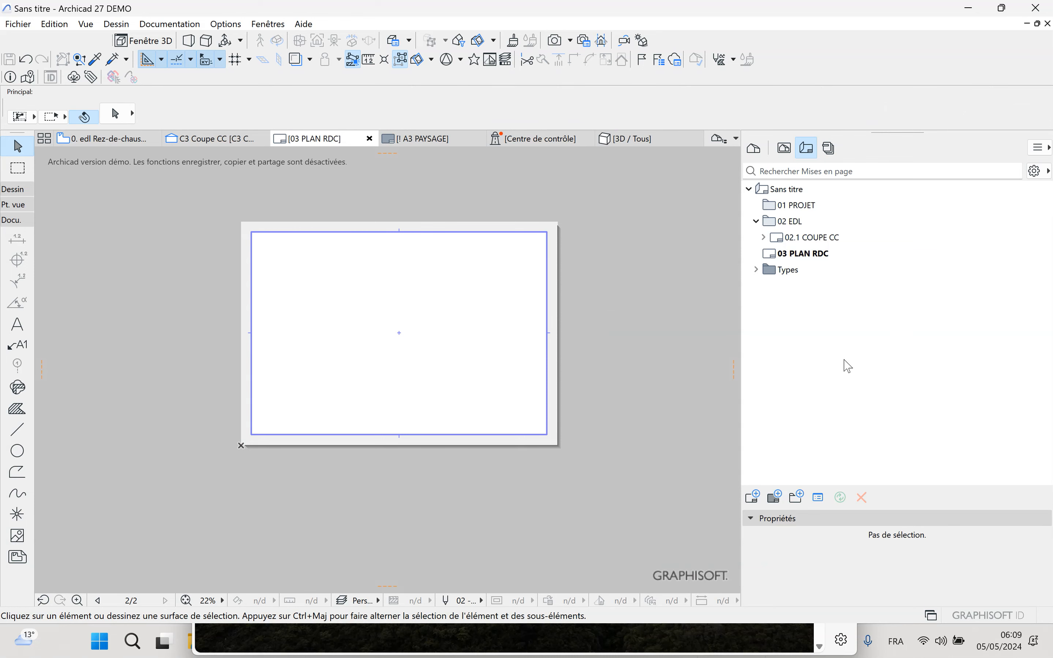
Place the view edl Rez-de-chaussée again at the centre of the PLAN RDC layout
left_click(784, 148)
mouse_move(802, 287)
left_mouse_down()
mouse_move(802, 296)
mouse_move(785, 285)
mouse_move(399, 341)
left_mouse_up()
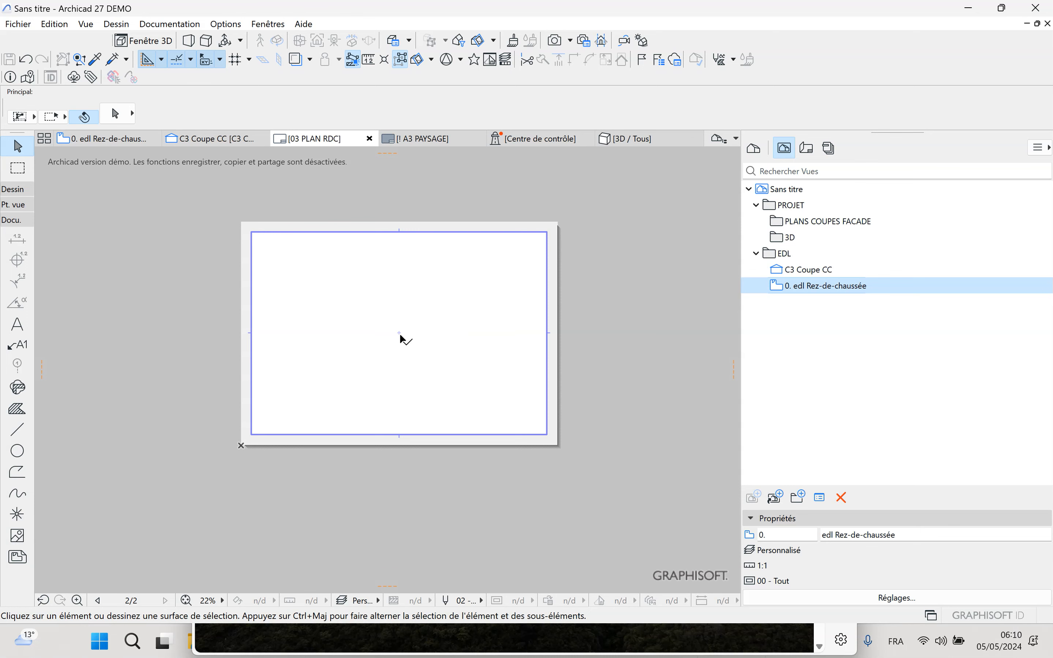
scroll(418, 341, "down", 3)
scroll(406, 344, "up", 3)
scroll(366, 322, "down", 5)
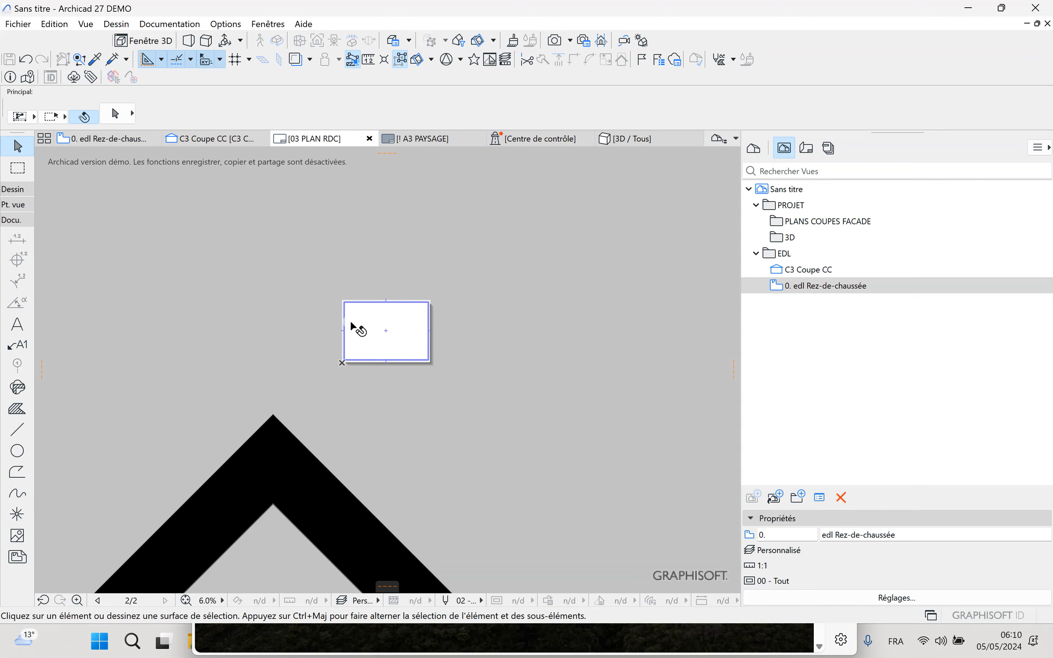
left_click(387, 334)
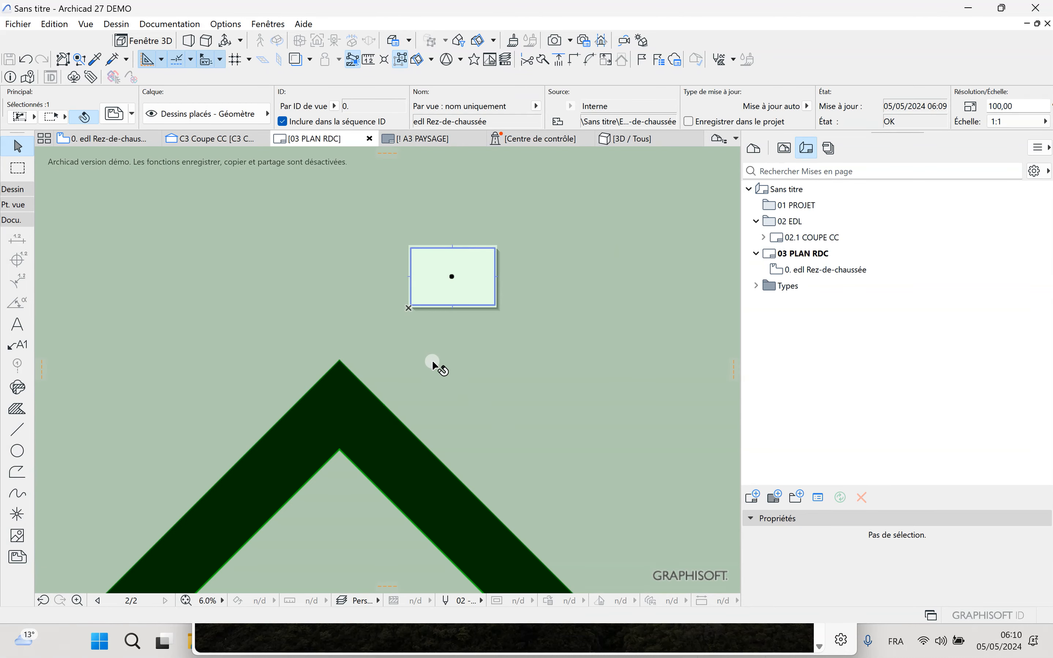
scroll(433, 355, "down", 3)
scroll(509, 403, "down", 5)
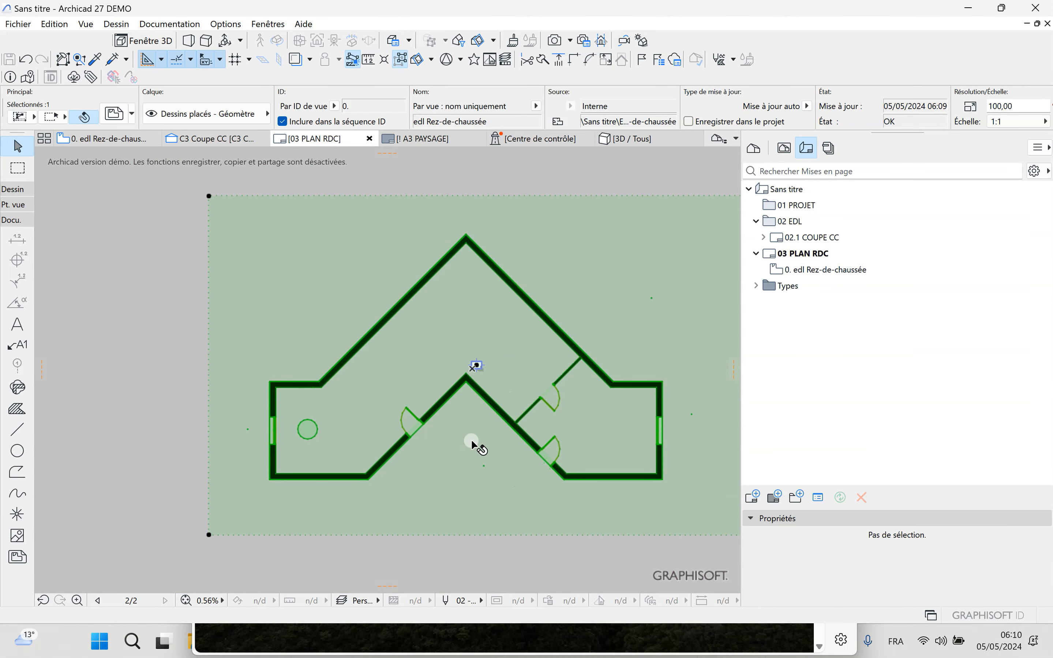
Change the redefined view edl Rez-de-chaussée to a custom scale of 1:75 and accept the view settings
left_click(784, 149)
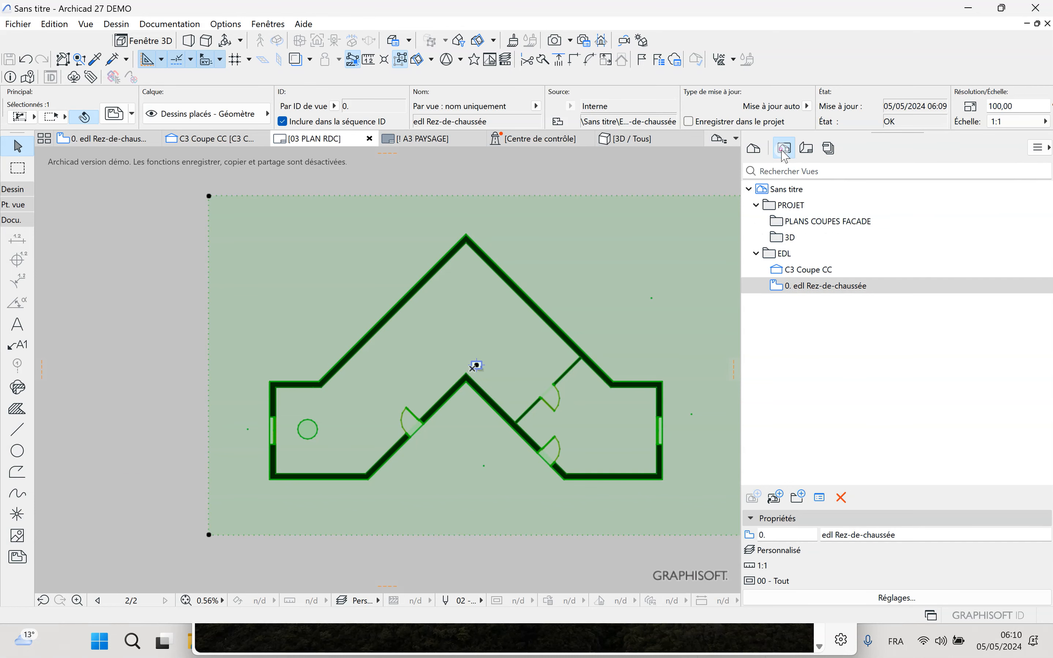
right_click(814, 294)
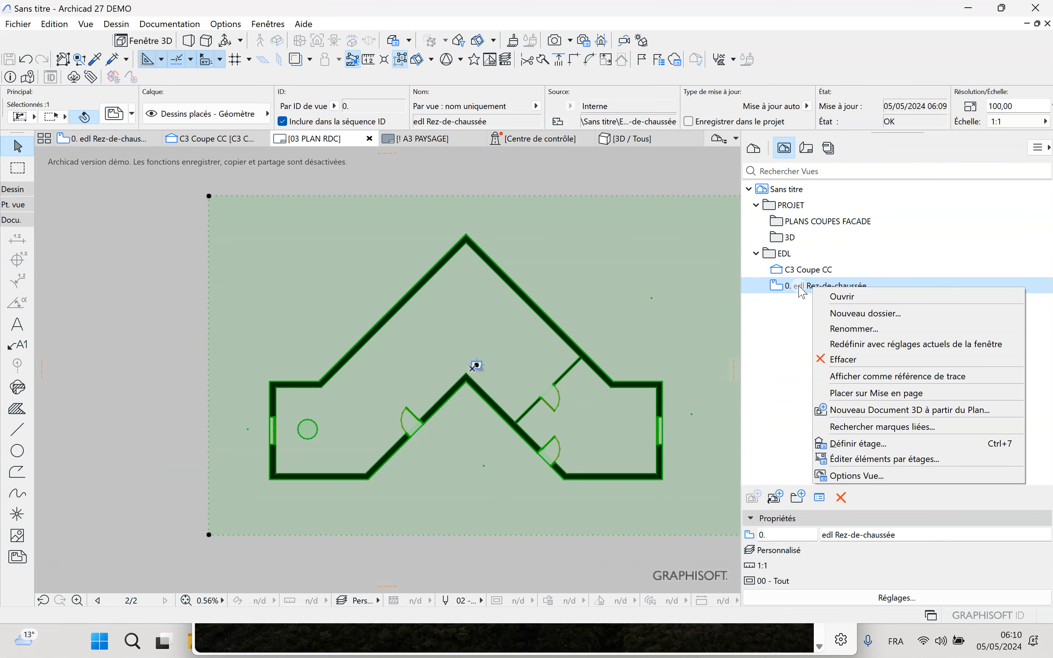
left_click(842, 476)
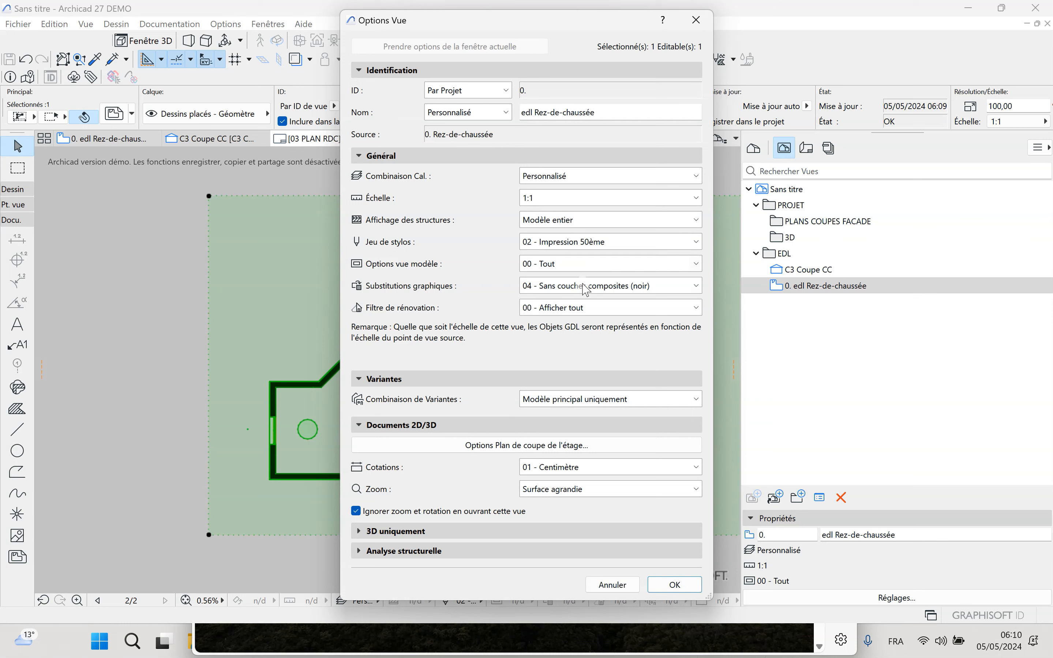
left_click(696, 198)
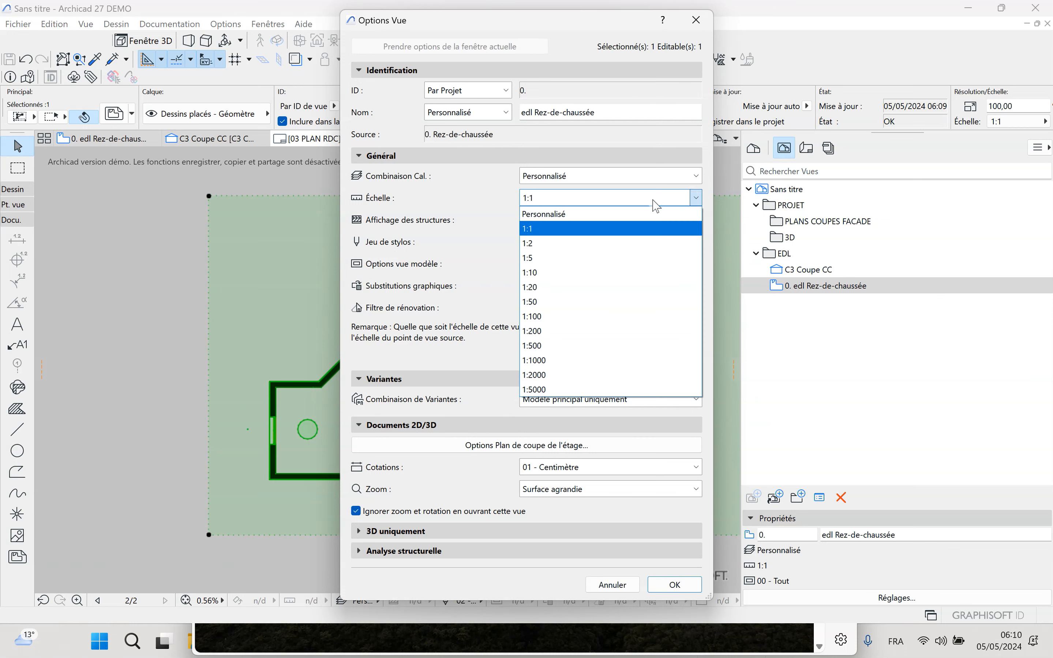
left_click(544, 214)
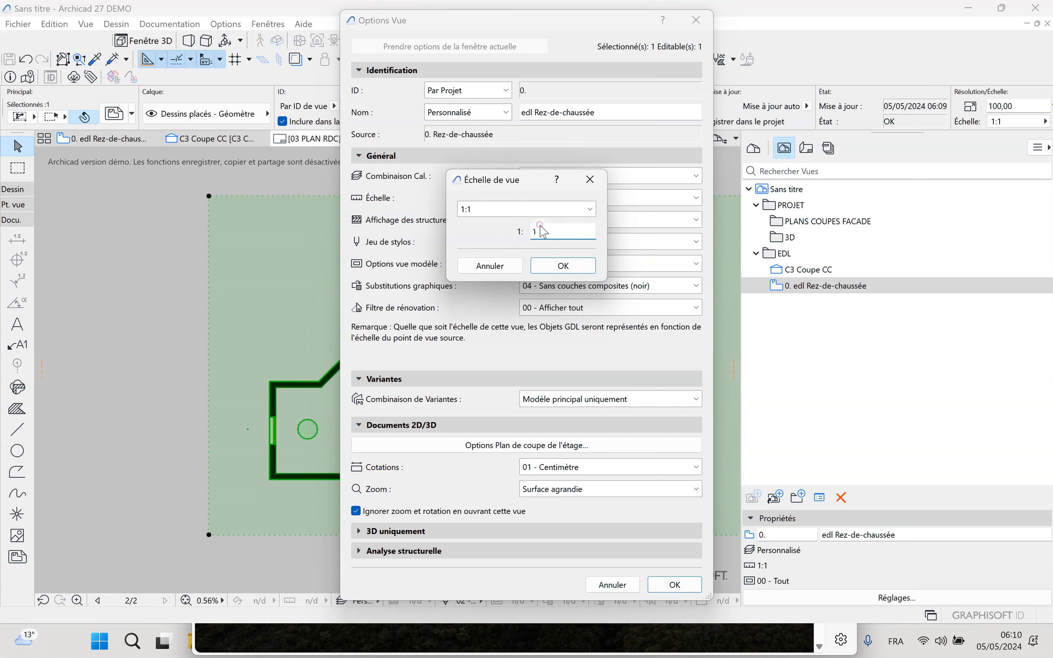
double_click(544, 237)
left_click(565, 266)
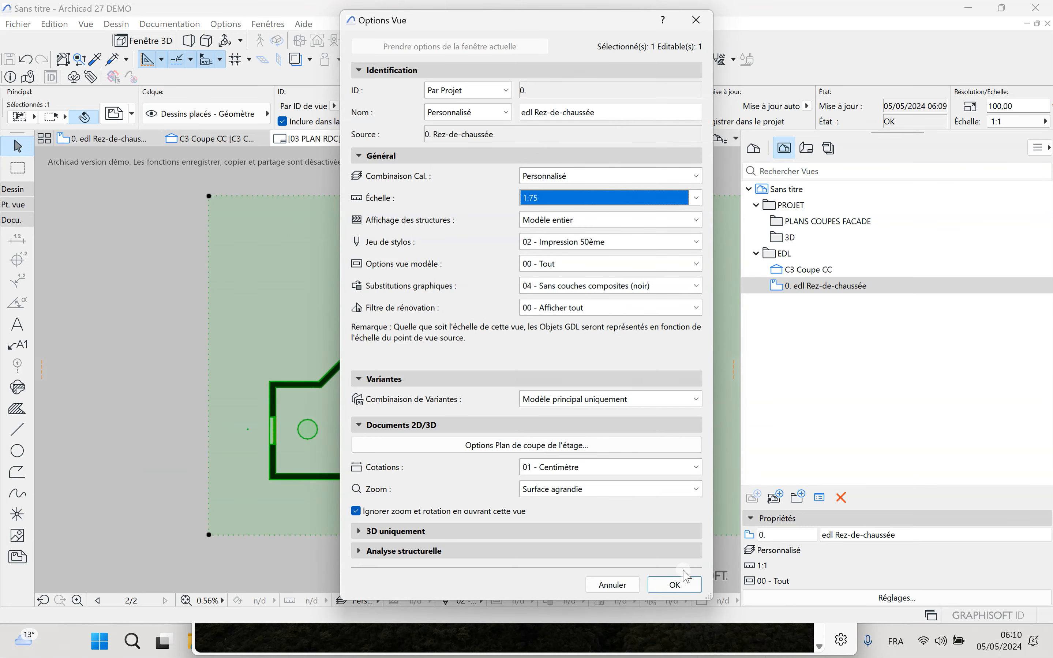
left_click(674, 584)
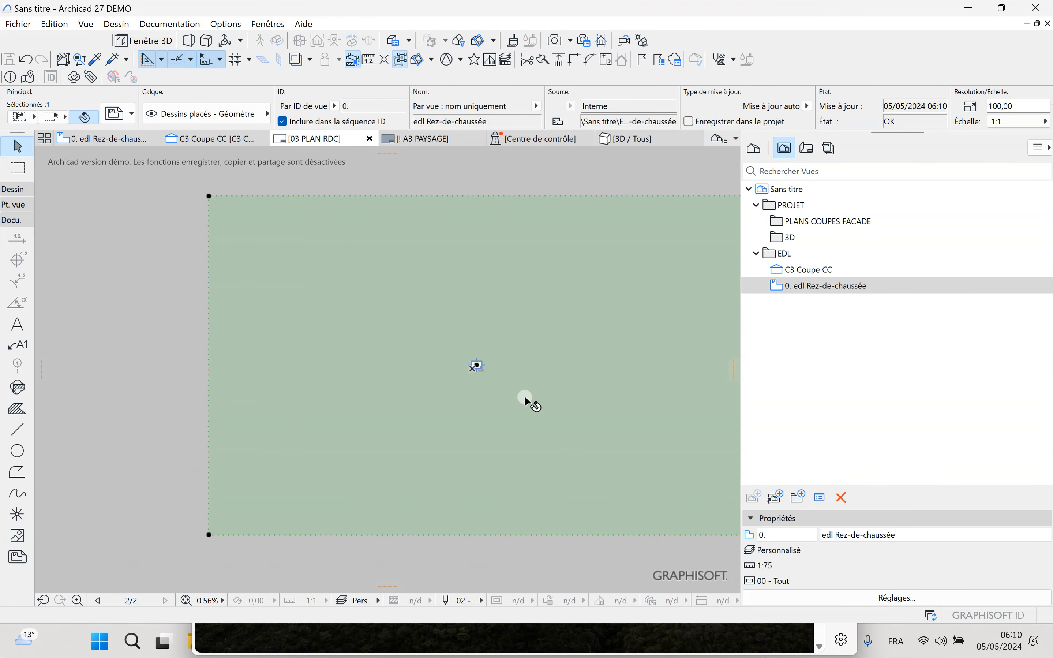
scroll(471, 377, "up", 5)
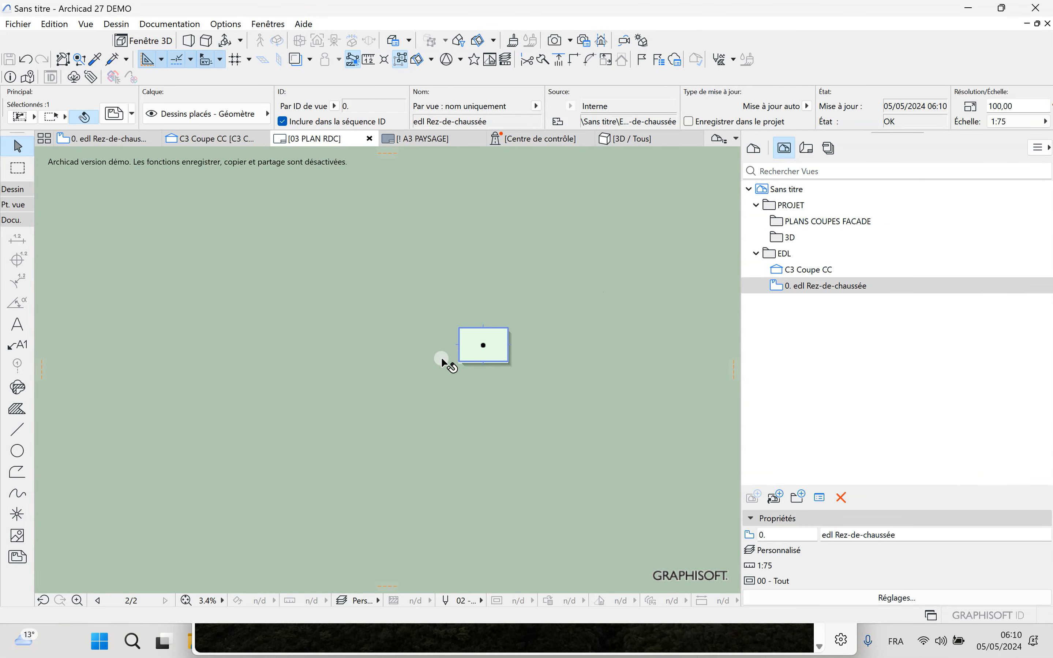
scroll(440, 363, "down", 7)
scroll(431, 361, "up", 7)
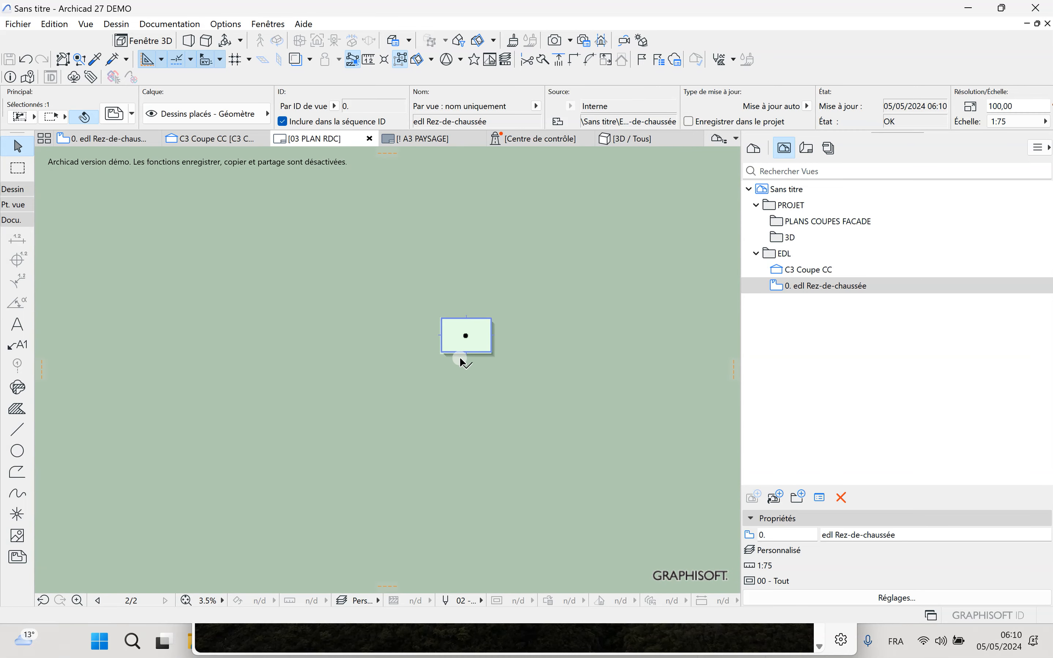
scroll(466, 348, "up", 6)
scroll(455, 343, "down", 2)
scroll(446, 348, "down", 3)
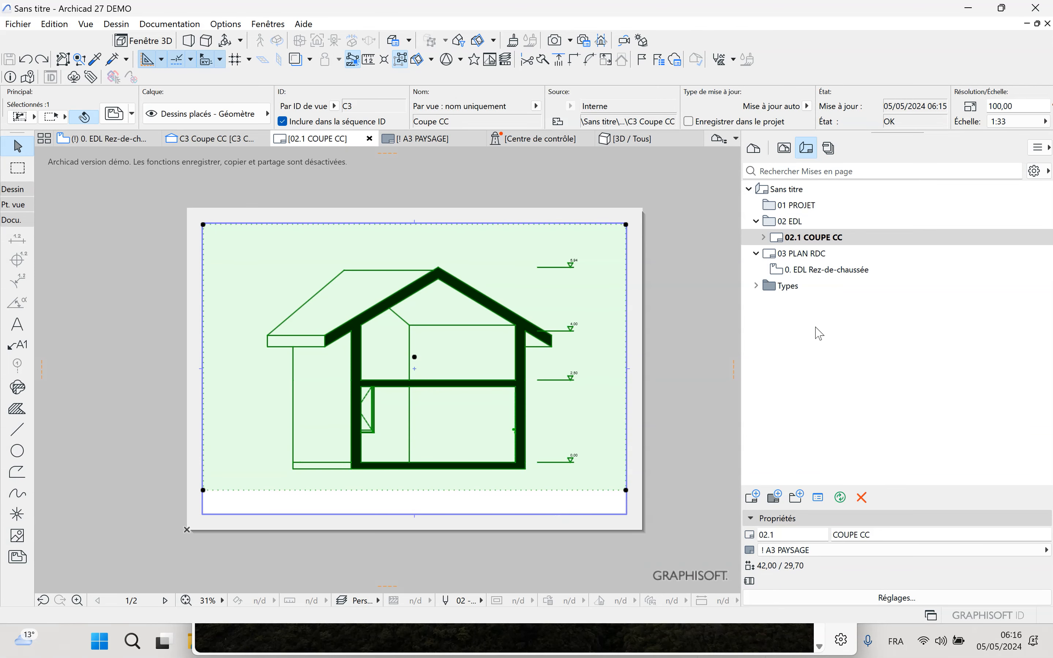
Open the PLAN RDC layout and check the DESSIN AVEC TITRE favourite in its drawing's settings without changing them
left_click(809, 272)
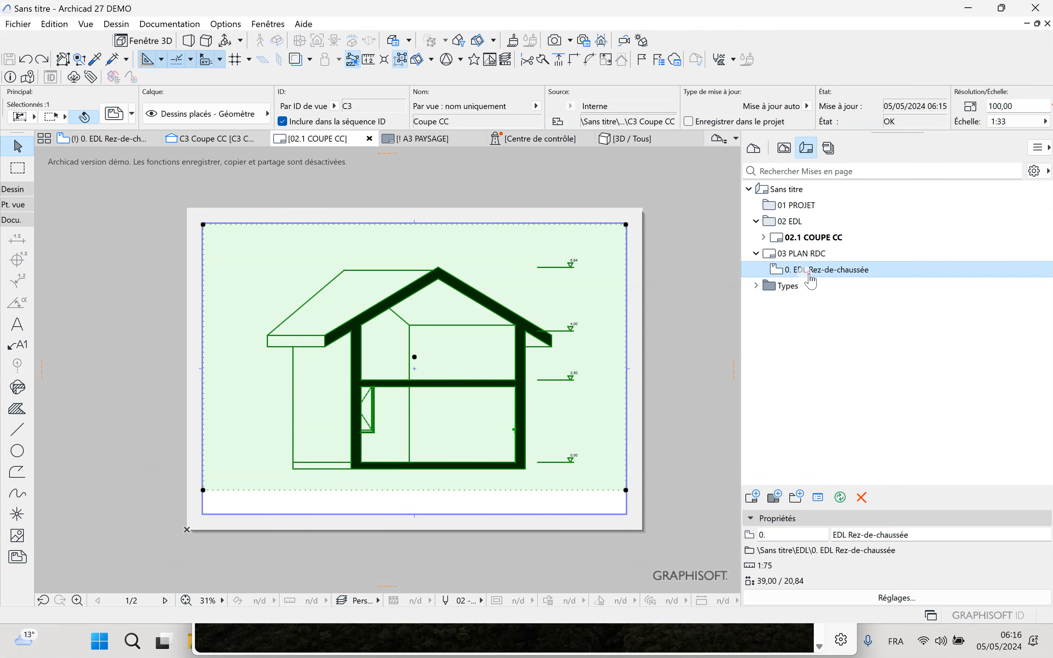
double_click(811, 274)
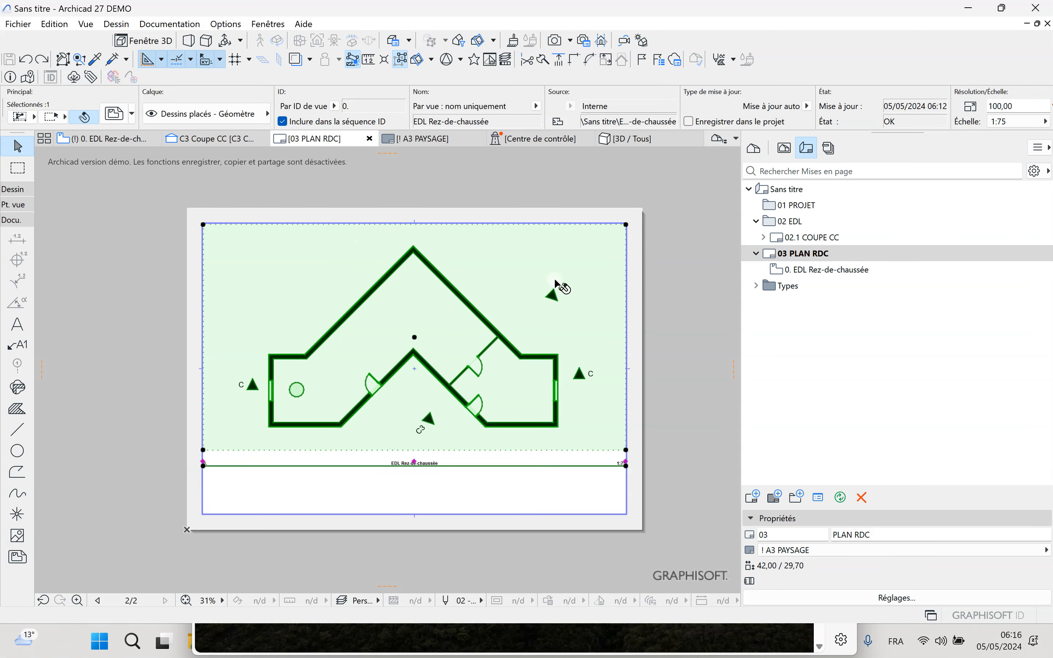
right_click(255, 243)
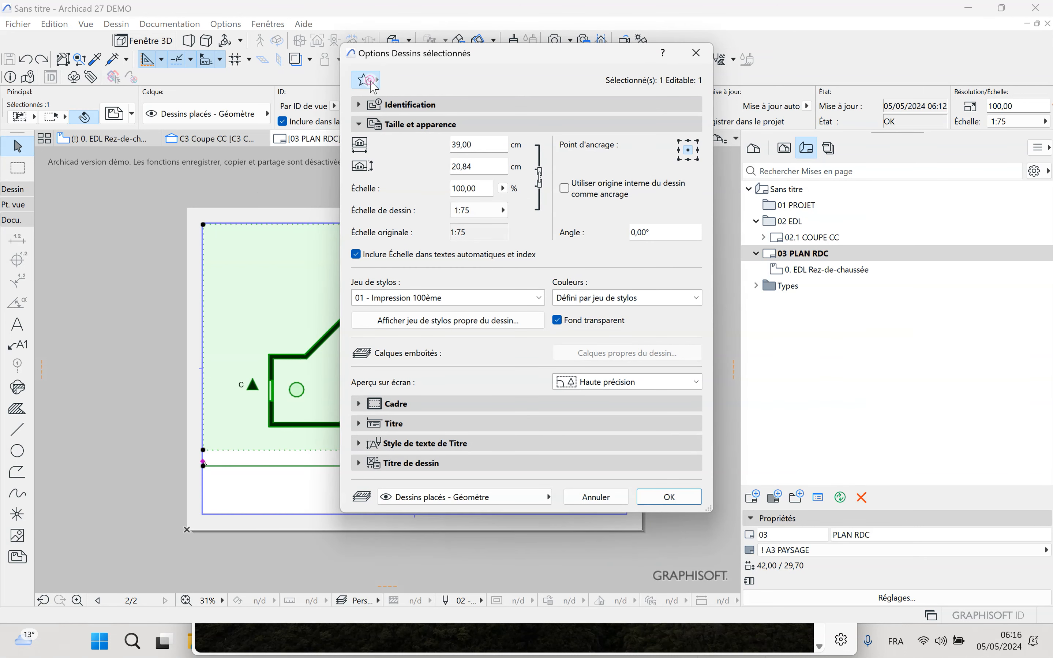
left_click(371, 82)
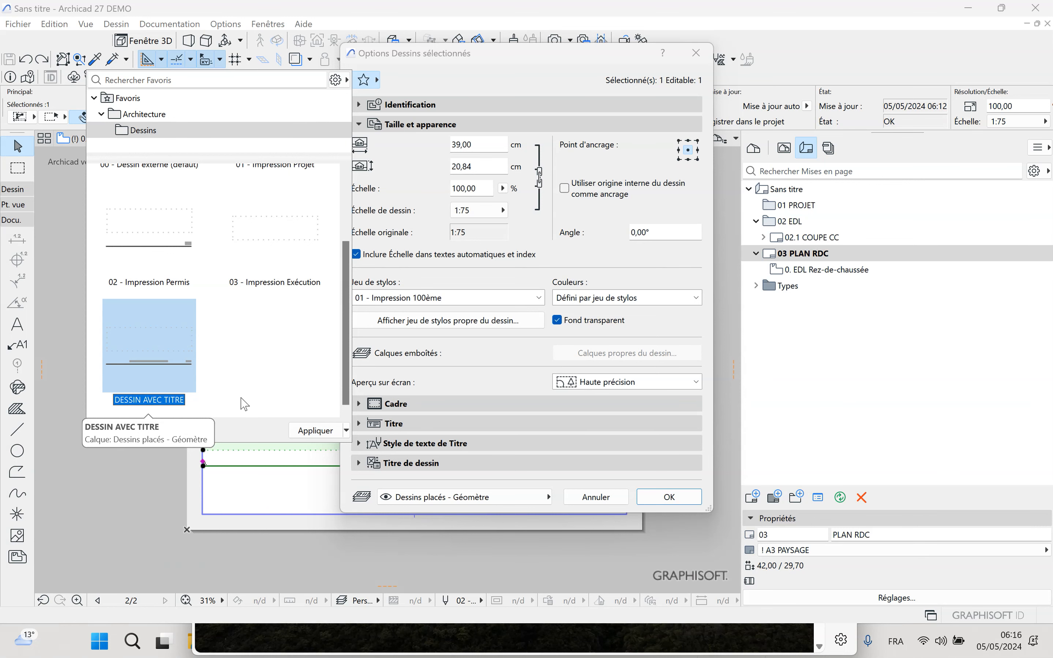
left_click(670, 500)
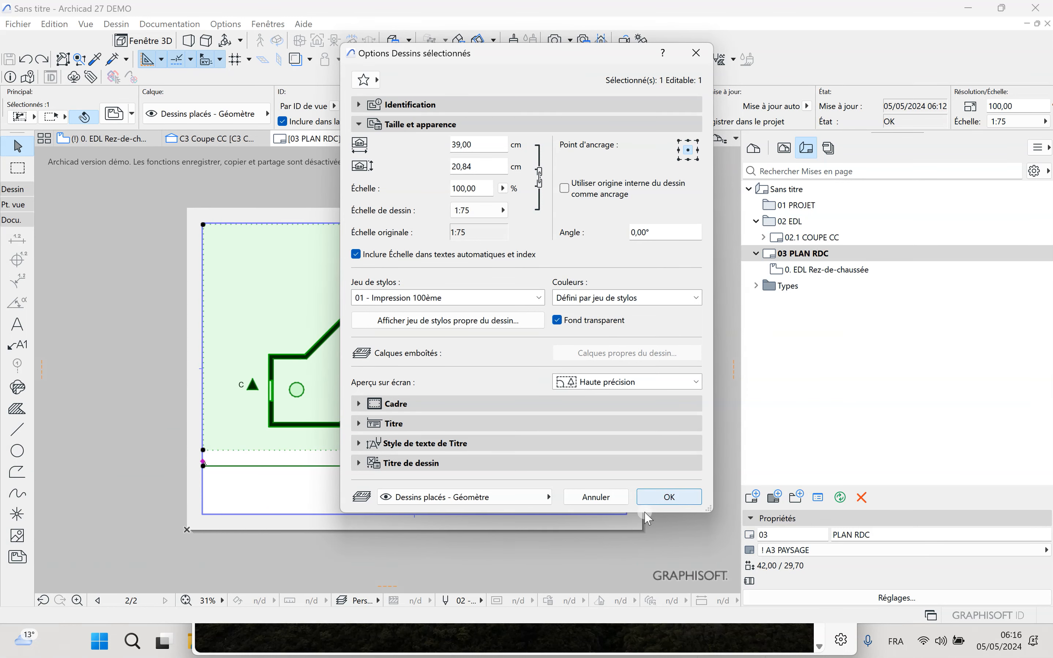
left_click(670, 499)
Apply the DESSIN AVEC TITRE favourite to the section drawing placed on the 02.1 COUPE CC layout, then deselect the drawing
left_click(818, 270)
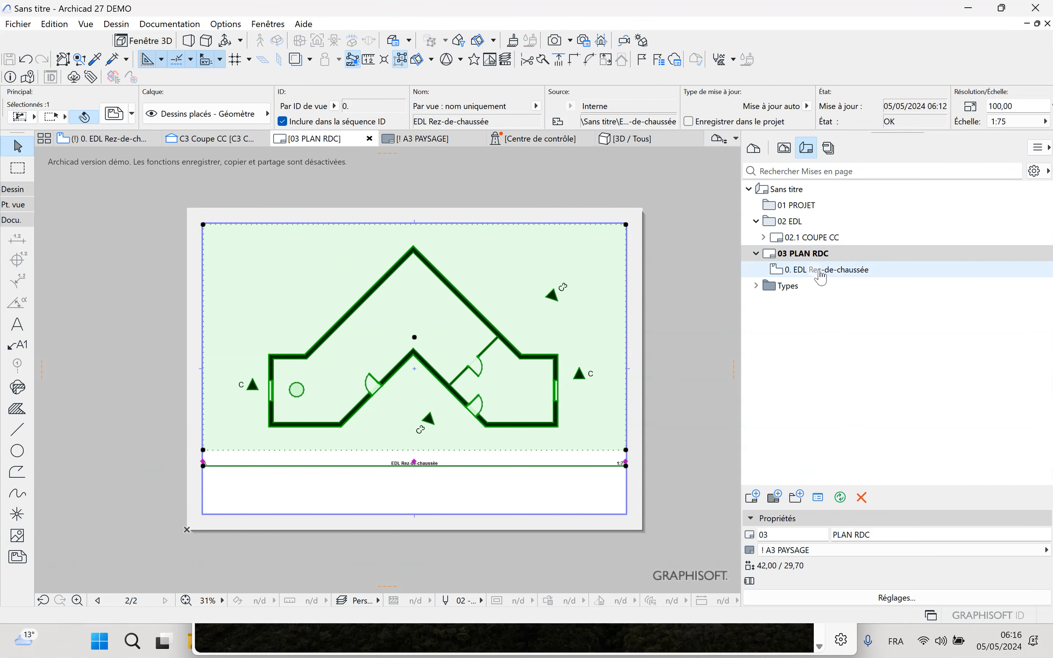
double_click(815, 239)
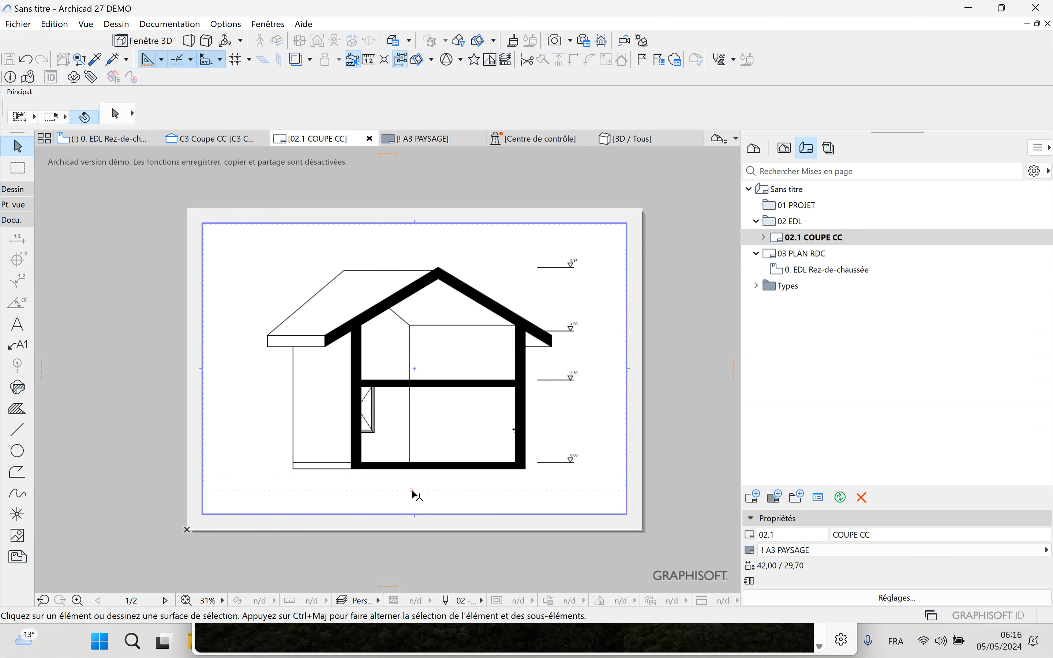
left_click(408, 489)
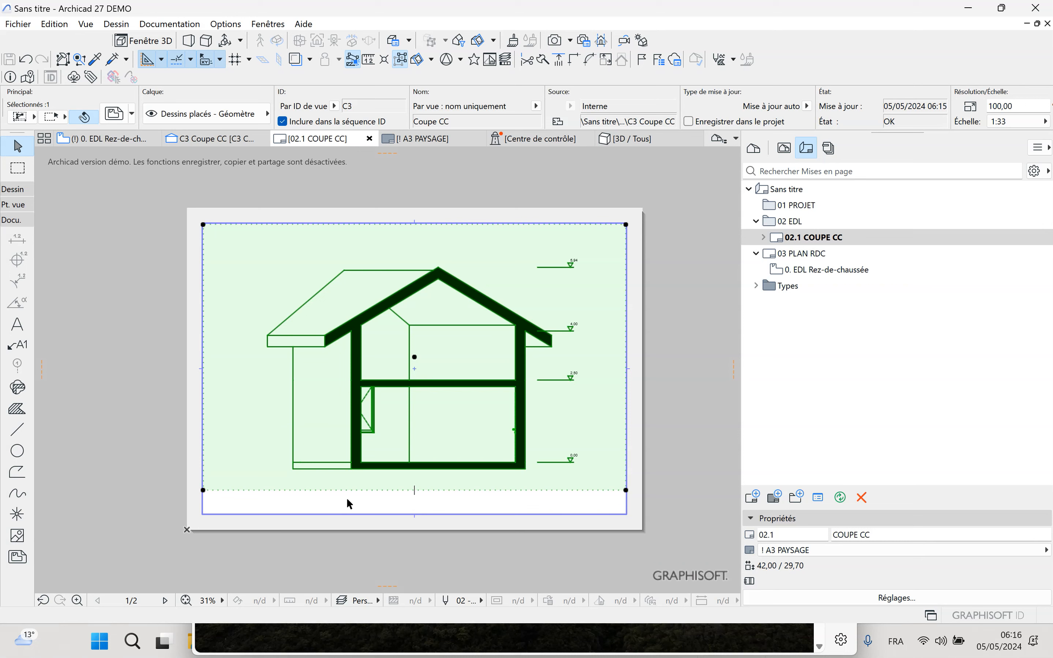
right_click(330, 480)
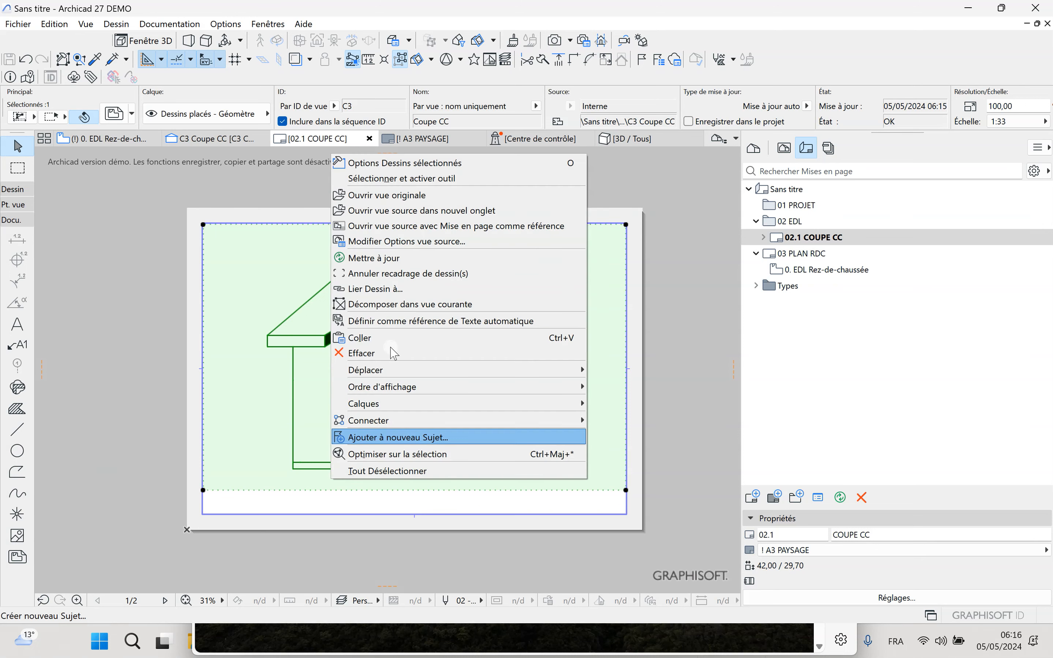
left_click(377, 165)
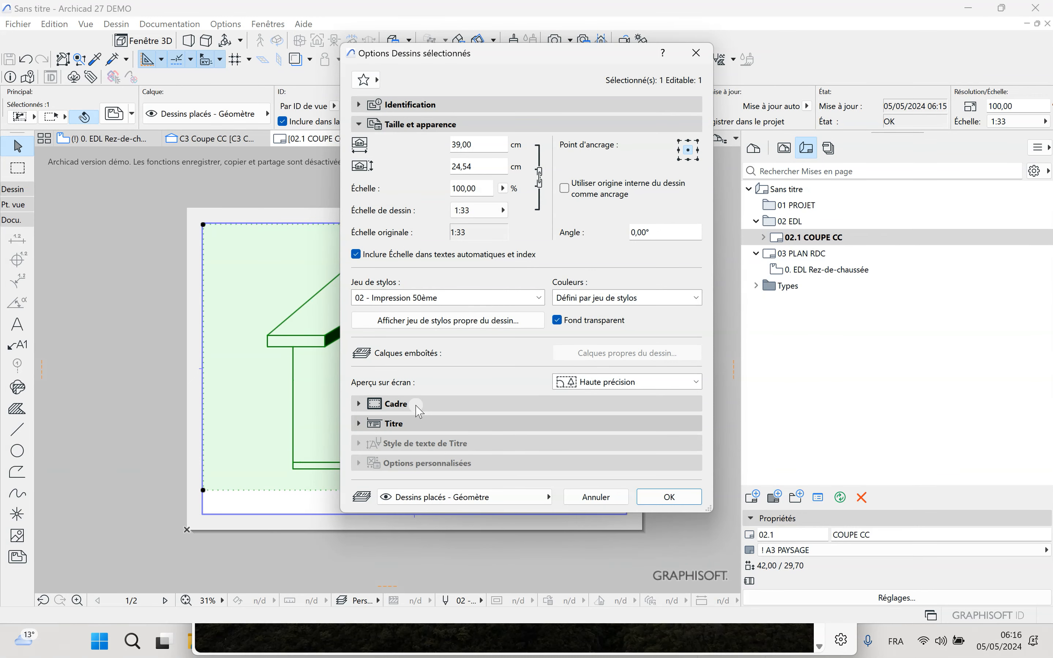
left_click(377, 81)
double_click(157, 359)
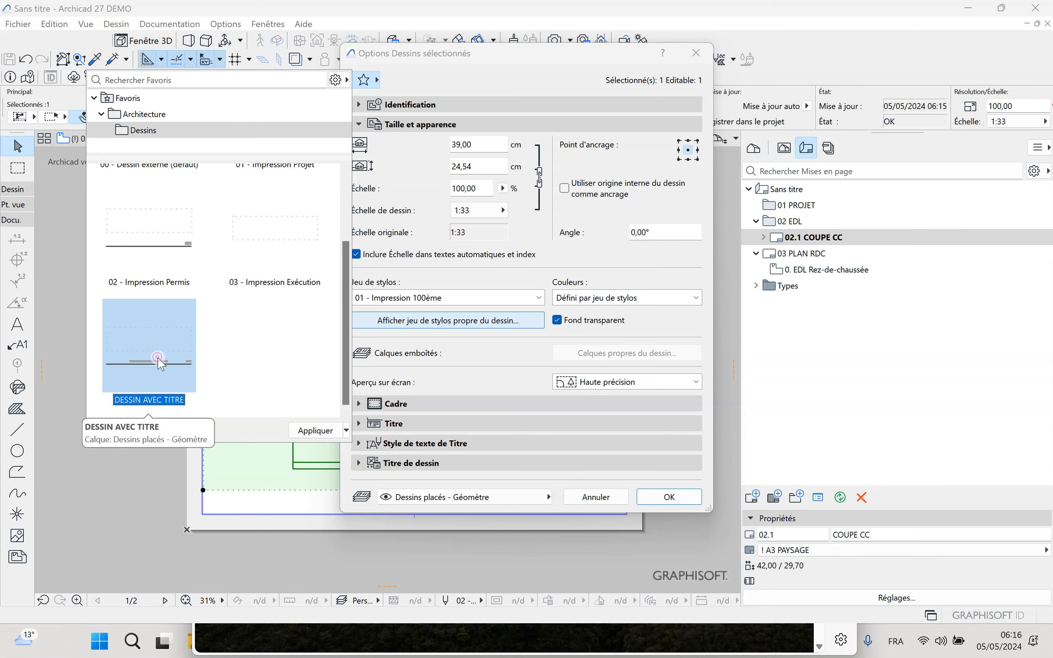
left_click(674, 499)
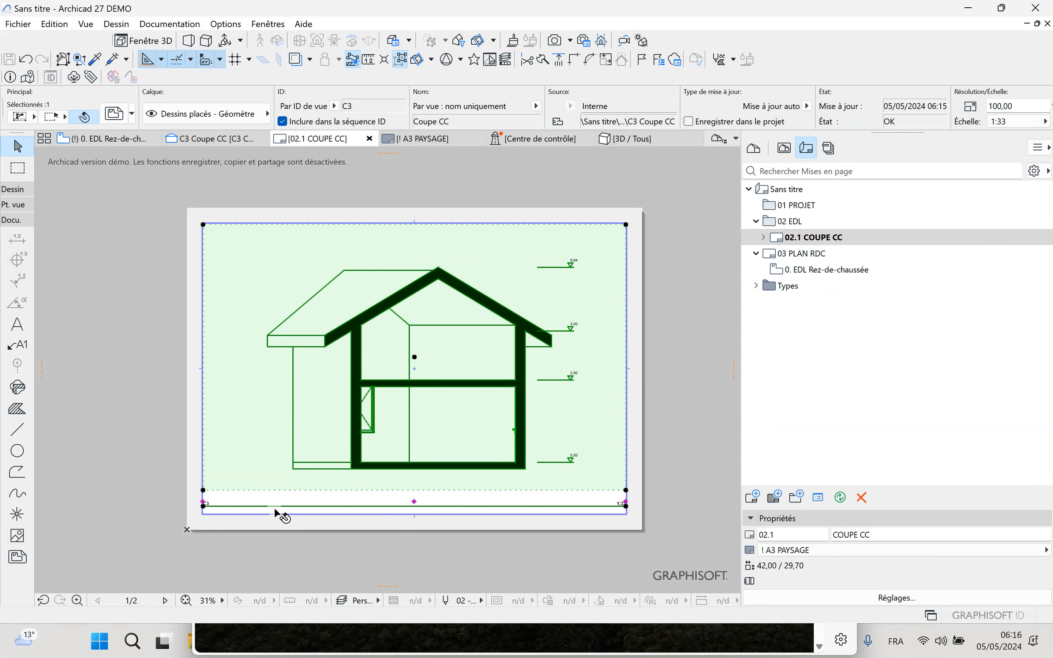
scroll(432, 504, "up", 5)
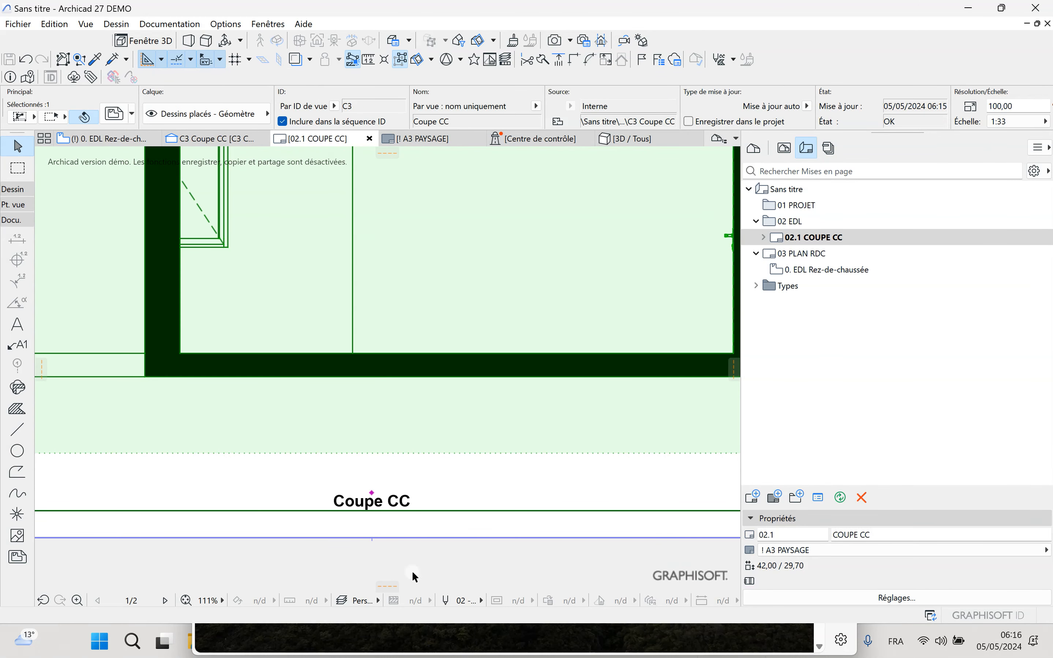
scroll(421, 460, "down", 5)
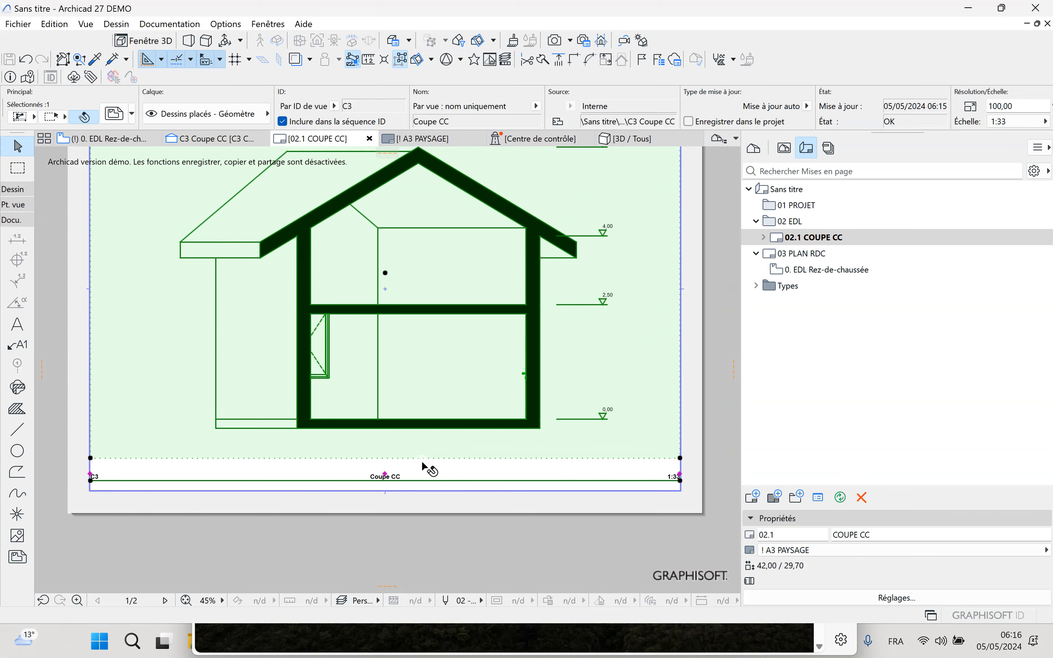
left_click(424, 482)
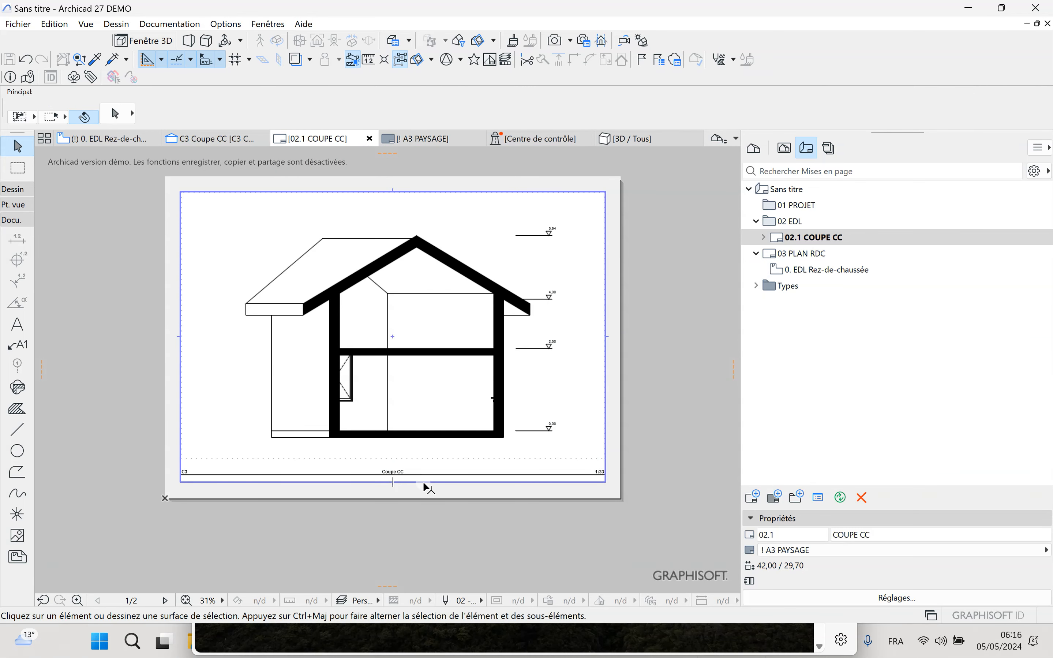